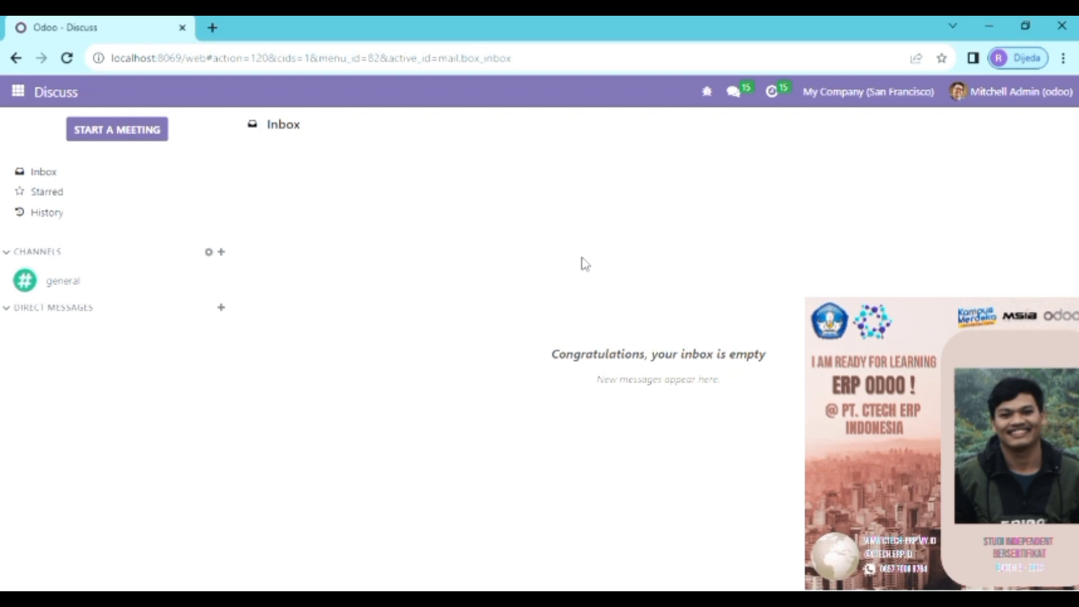
Step: Open the Settings app from the app menu list
{"action": "left_click", "coordinate": [28, 94]}
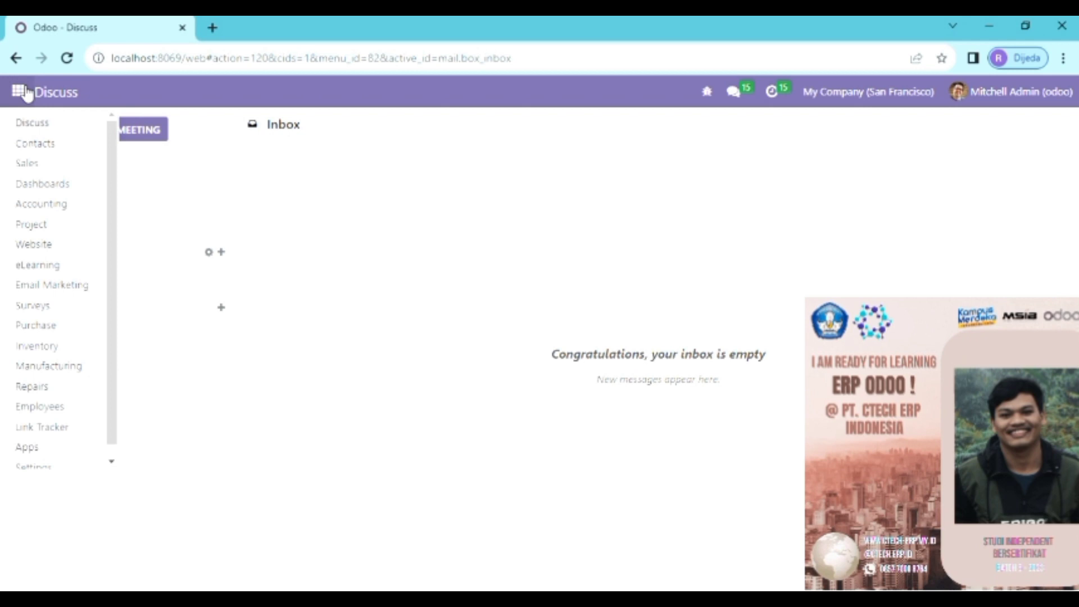
{"action": "scroll", "coordinate": [68, 439], "scroll_direction": "down", "scroll_amount": 1}
{"action": "left_click", "coordinate": [67, 462]}
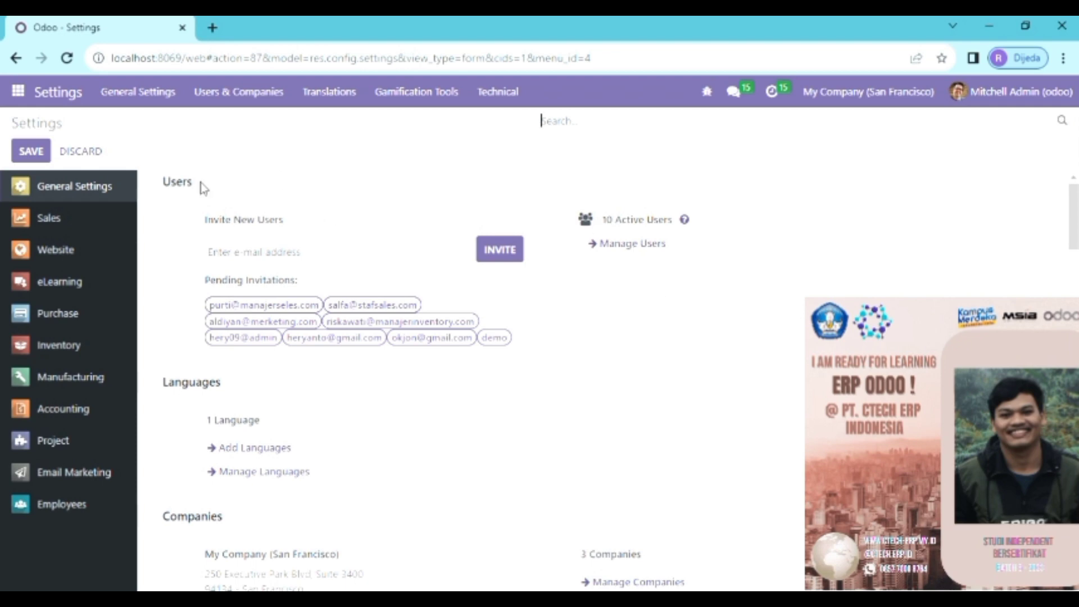
Step: Open Manage Users under the 10 active users in General Settings
{"action": "left_click", "coordinate": [628, 245]}
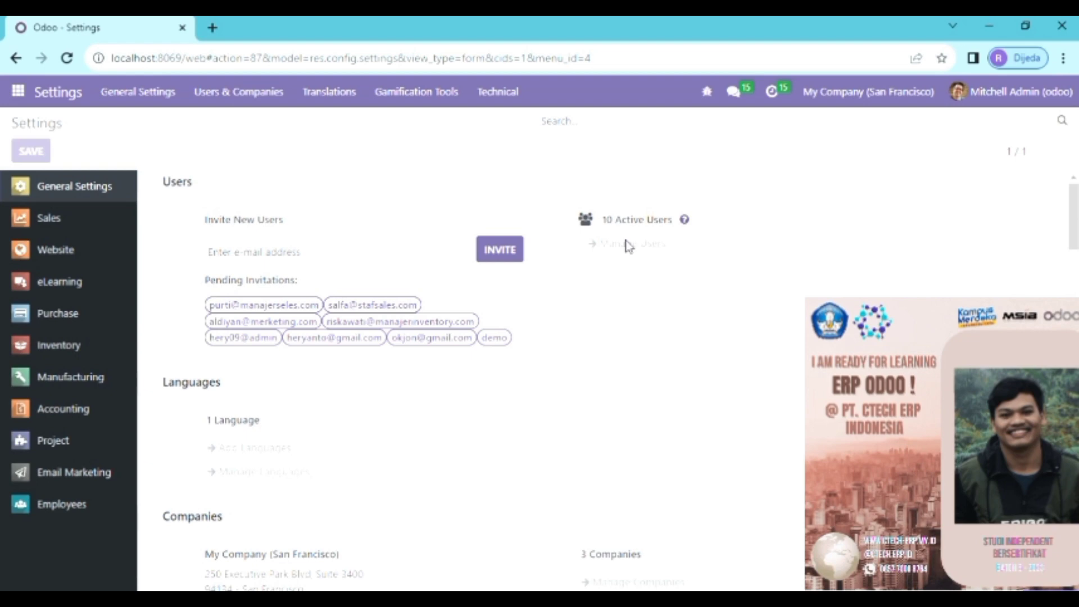
{"action": "left_click", "coordinate": [628, 245]}
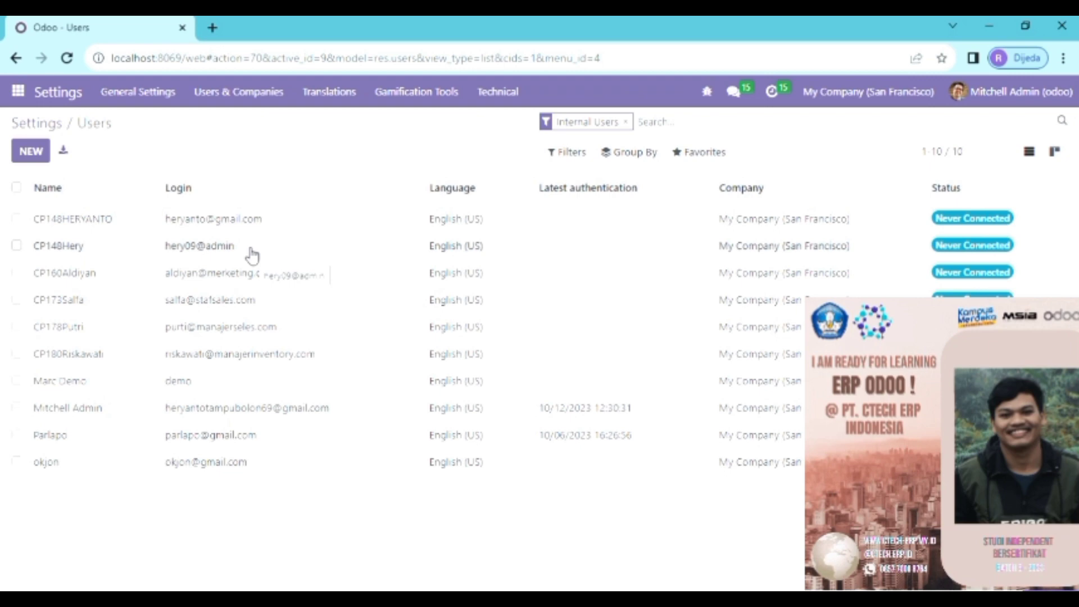
Step: Open the second user's record and review its access rights, such as Sales Administrator and Accounting Advisor
{"action": "left_click", "coordinate": [252, 256]}
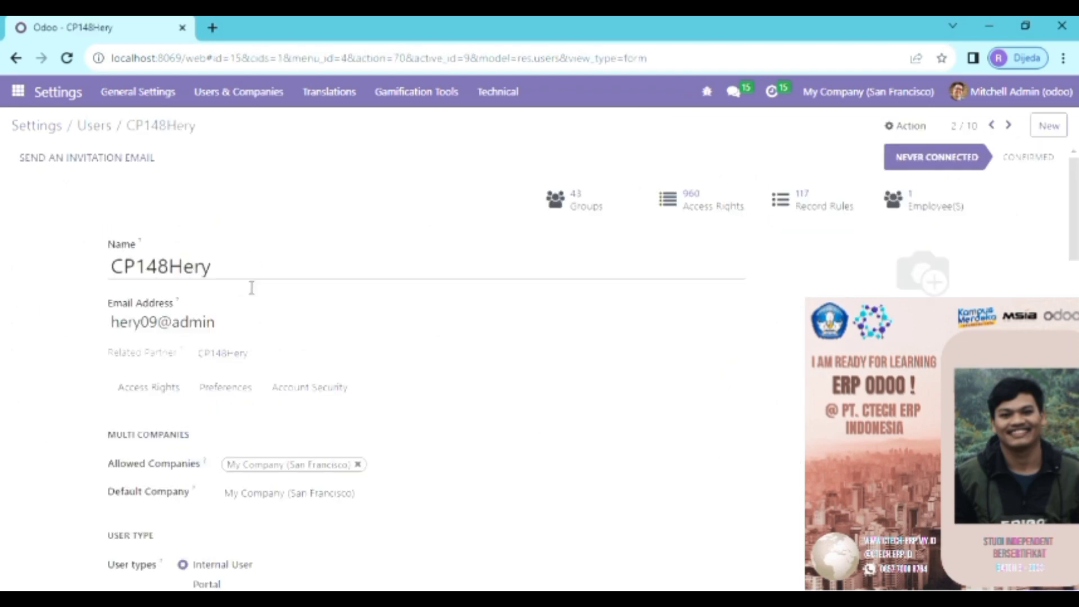
{"action": "scroll", "coordinate": [244, 325], "scroll_direction": "down", "scroll_amount": 2}
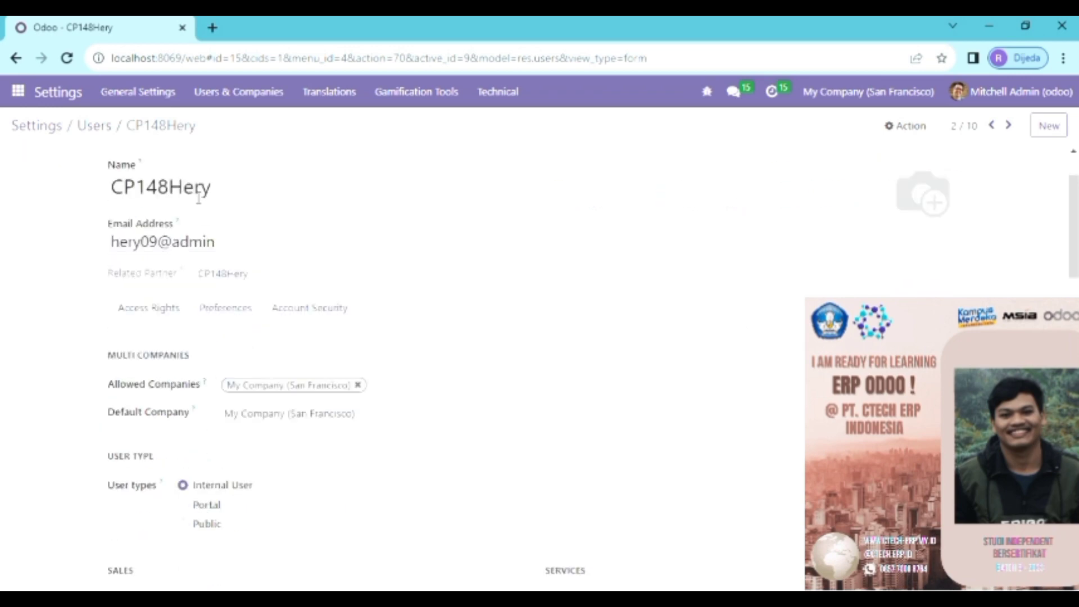
{"action": "scroll", "coordinate": [200, 303], "scroll_direction": "down", "scroll_amount": 1}
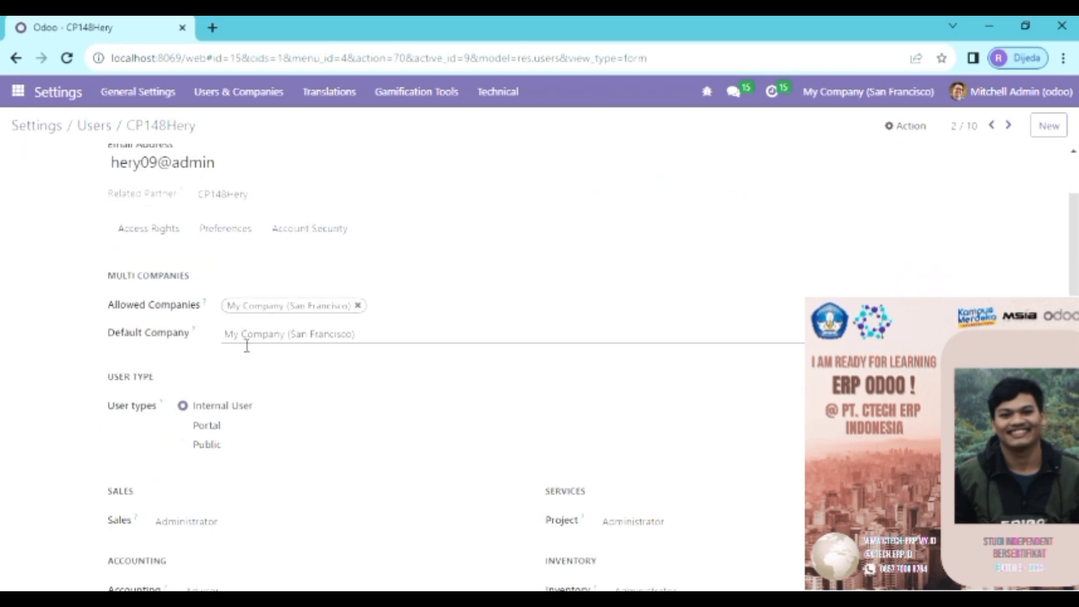
{"action": "scroll", "coordinate": [246, 344], "scroll_direction": "down", "scroll_amount": 2}
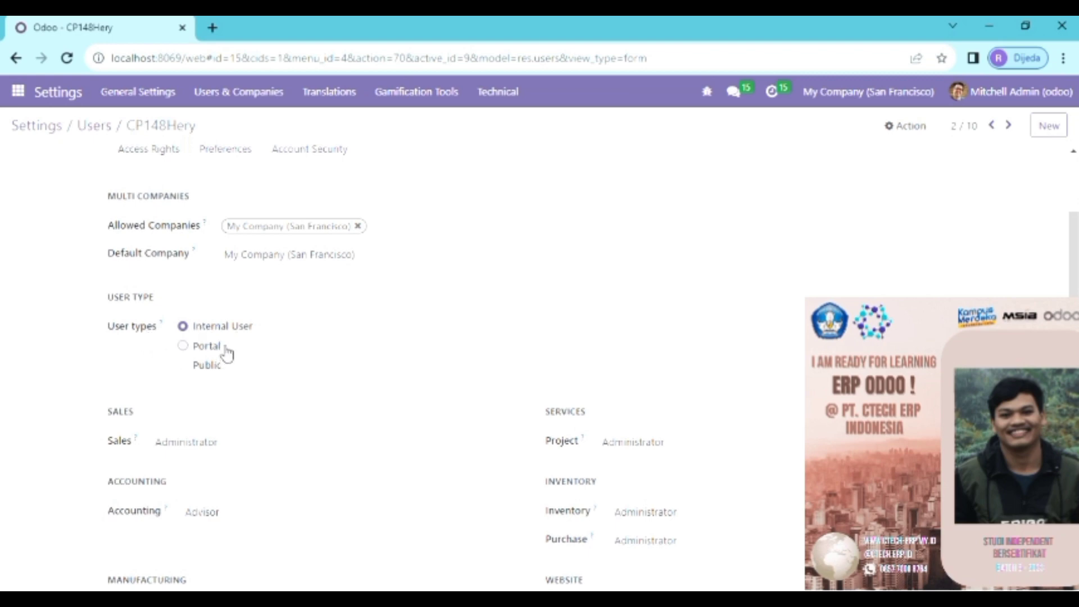
{"action": "scroll", "coordinate": [233, 364], "scroll_direction": "down", "scroll_amount": 2}
{"action": "scroll", "coordinate": [234, 349], "scroll_direction": "down", "scroll_amount": 2}
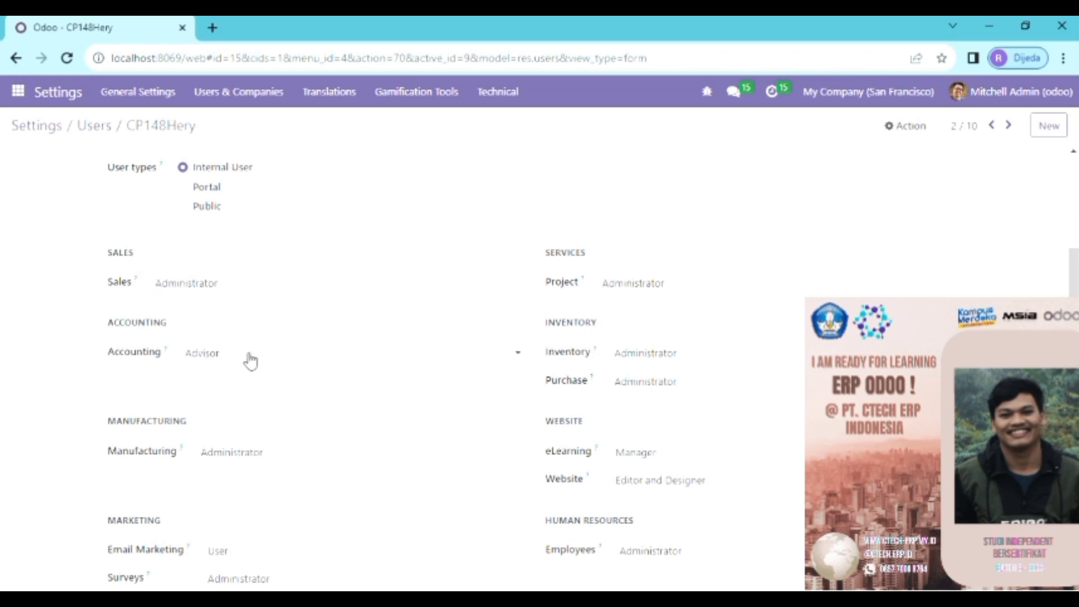
{"action": "scroll", "coordinate": [232, 370], "scroll_direction": "down", "scroll_amount": 2}
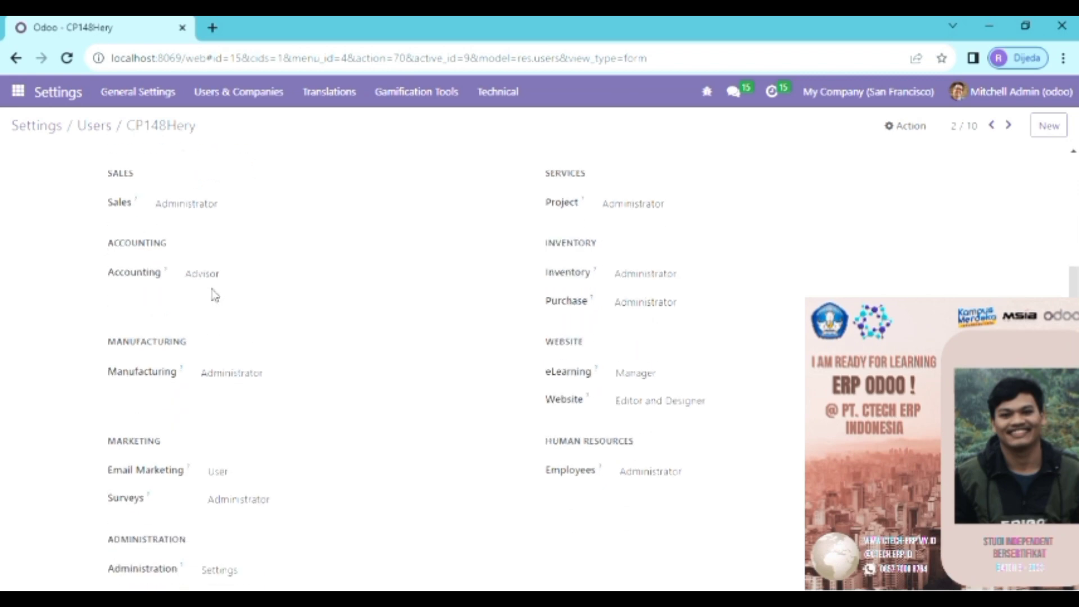
{"action": "scroll", "coordinate": [245, 315], "scroll_direction": "down", "scroll_amount": 2}
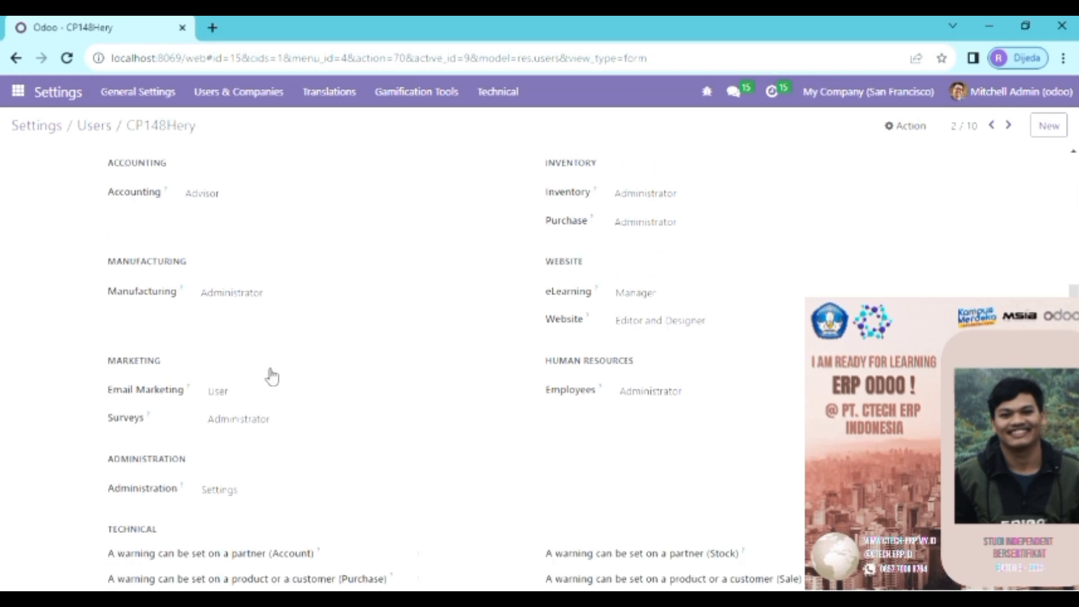
{"action": "scroll", "coordinate": [270, 377], "scroll_direction": "down", "scroll_amount": 2}
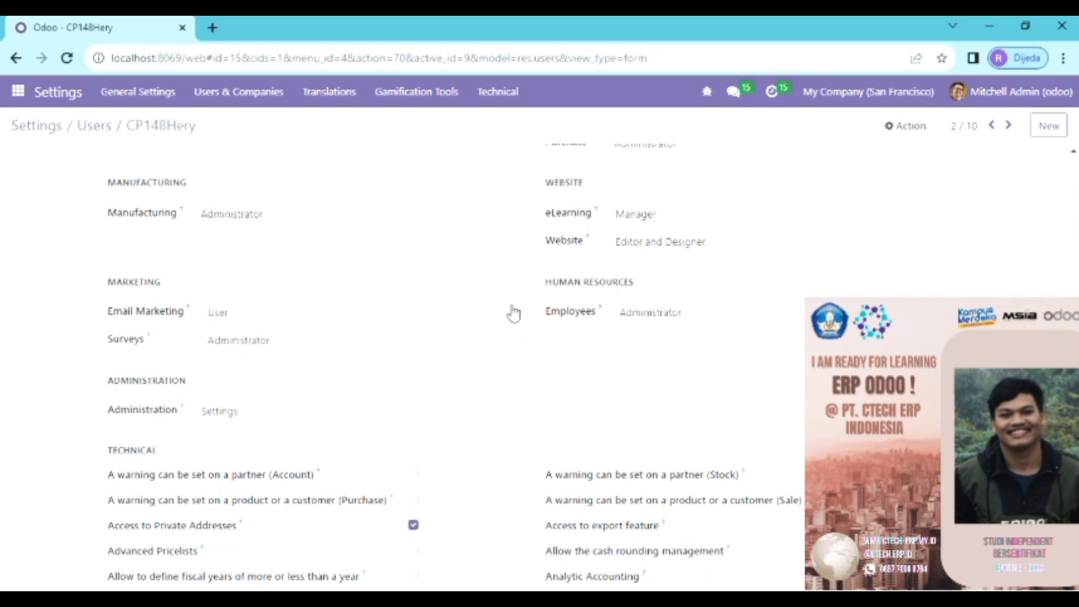
{"action": "scroll", "coordinate": [511, 313], "scroll_direction": "up", "scroll_amount": 5}
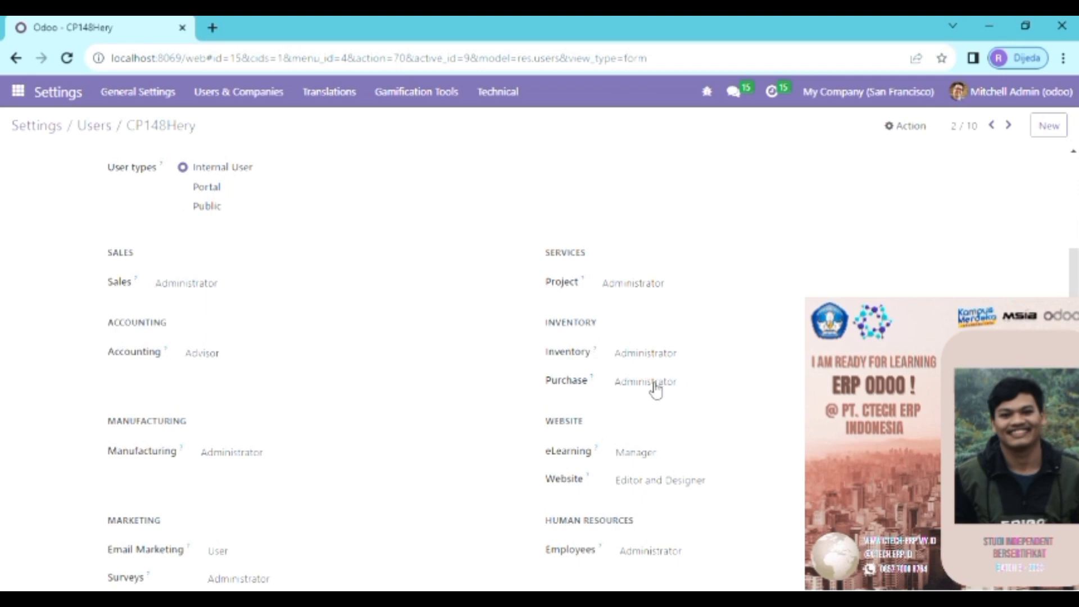
{"action": "scroll", "coordinate": [655, 389], "scroll_direction": "down", "scroll_amount": 2}
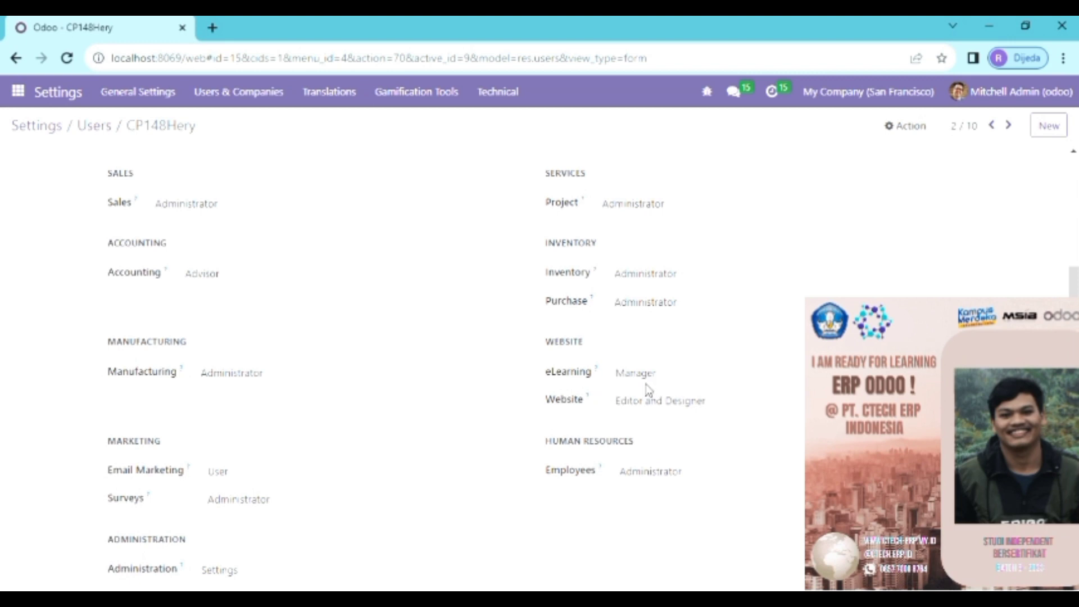
{"action": "scroll", "coordinate": [646, 387], "scroll_direction": "down", "scroll_amount": 2}
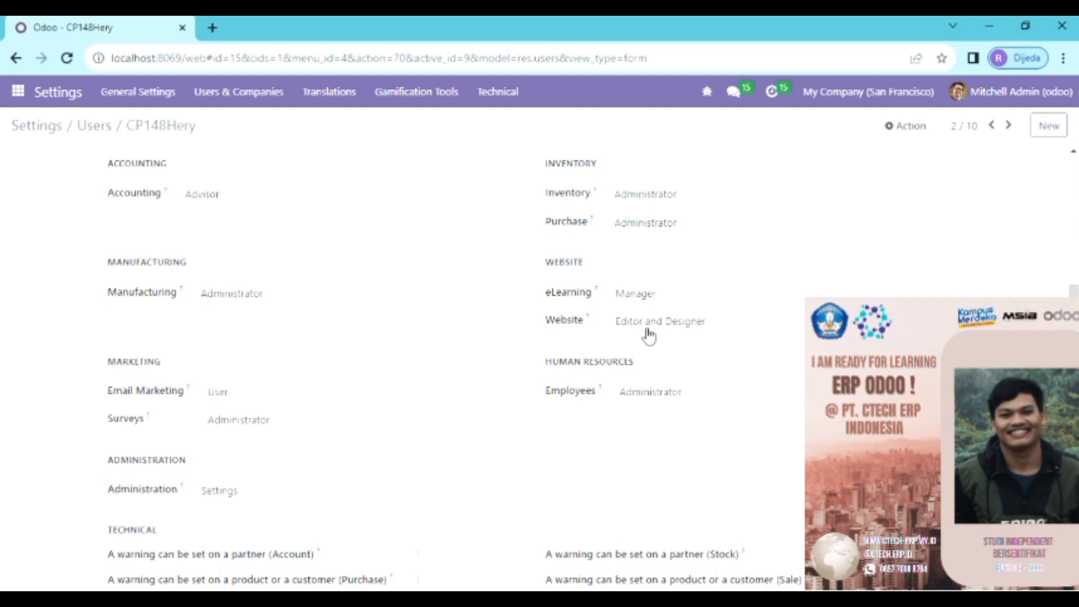
{"action": "scroll", "coordinate": [649, 334], "scroll_direction": "down", "scroll_amount": 2}
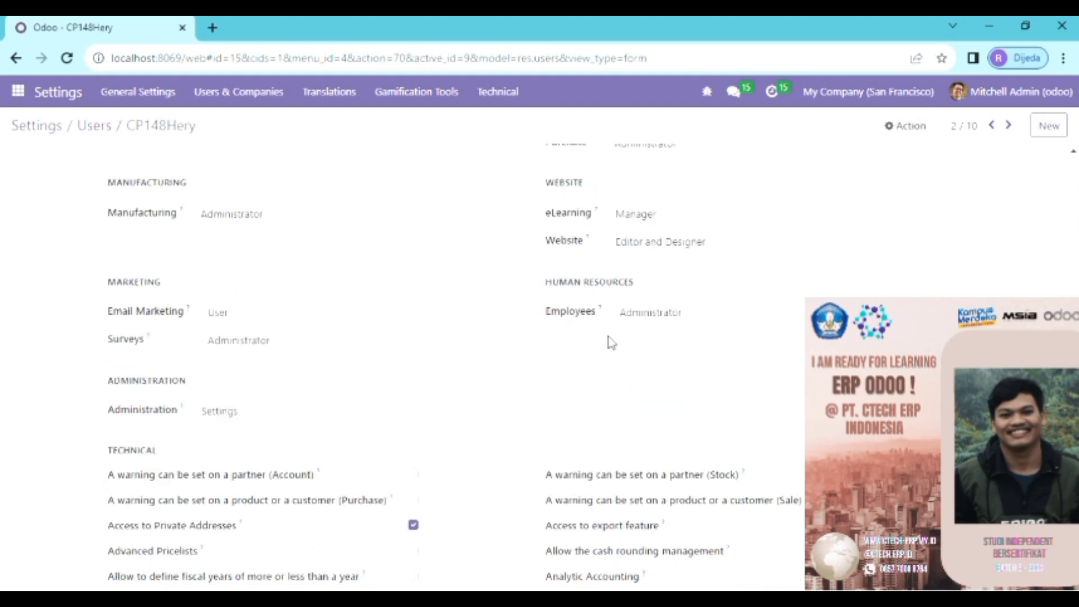
{"action": "scroll", "coordinate": [610, 341], "scroll_direction": "down", "scroll_amount": 12}
{"action": "scroll", "coordinate": [474, 394], "scroll_direction": "down", "scroll_amount": 5}
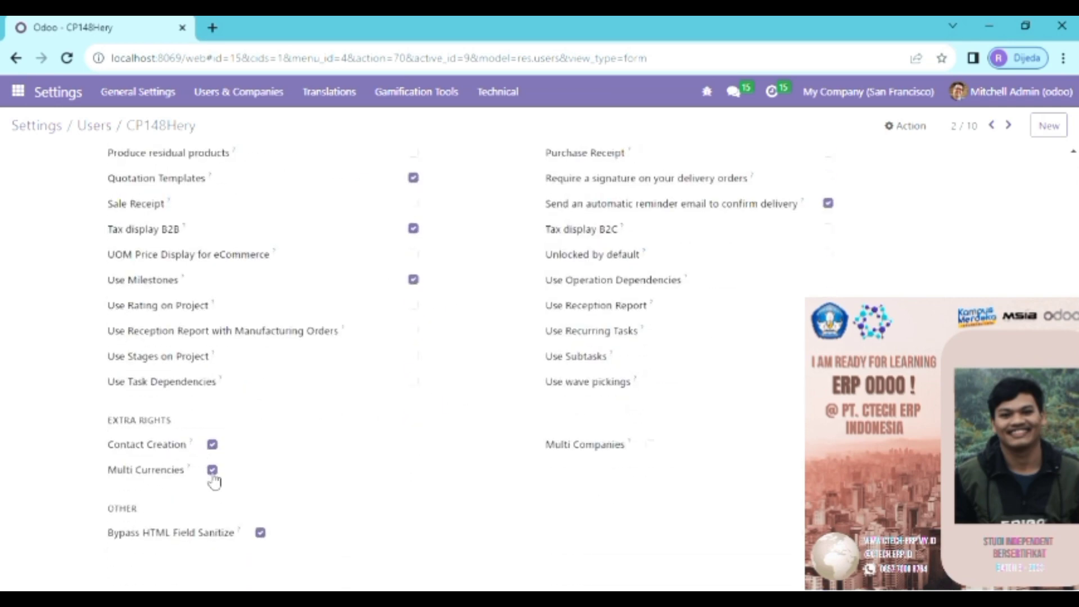
{"action": "scroll", "coordinate": [248, 451], "scroll_direction": "up", "scroll_amount": 15}
{"action": "scroll", "coordinate": [251, 438], "scroll_direction": "up", "scroll_amount": 10}
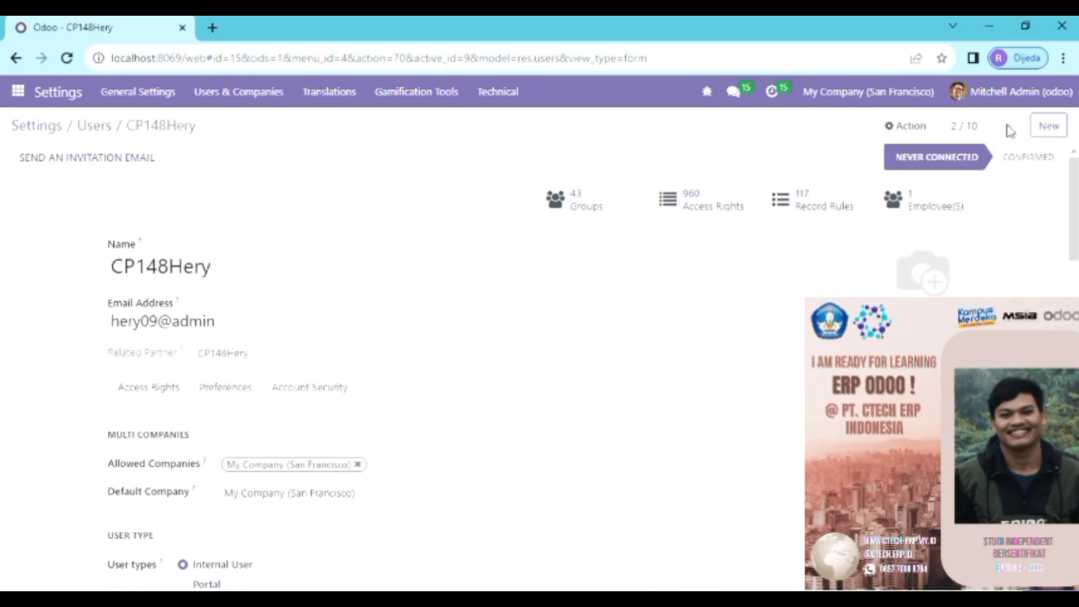
Step: Advance to the next user record and review its app access rights
{"action": "left_click", "coordinate": [1009, 126]}
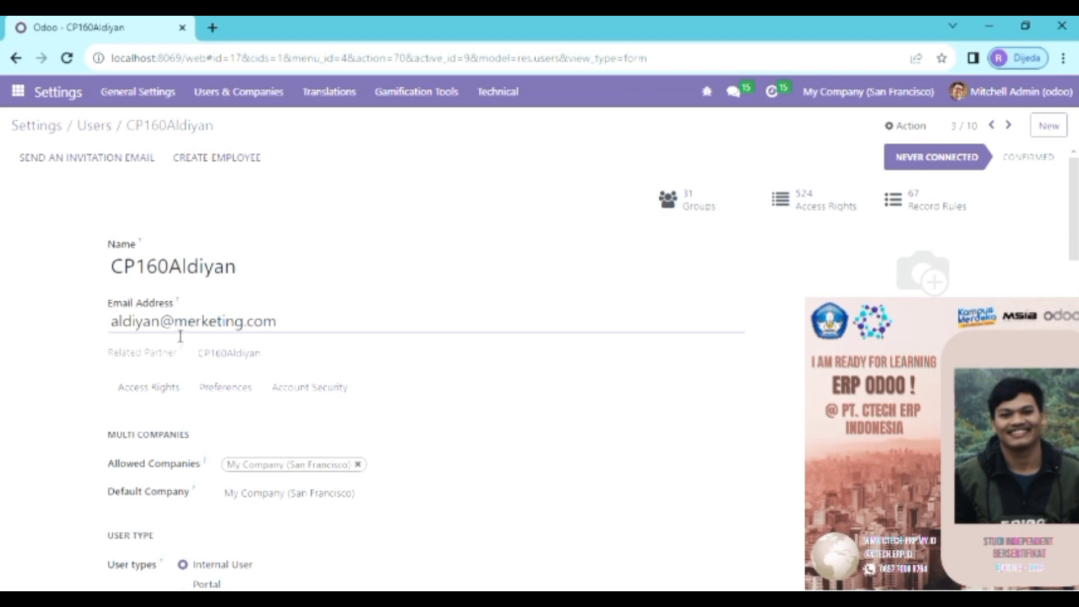
{"action": "scroll", "coordinate": [178, 337], "scroll_direction": "down", "scroll_amount": 7}
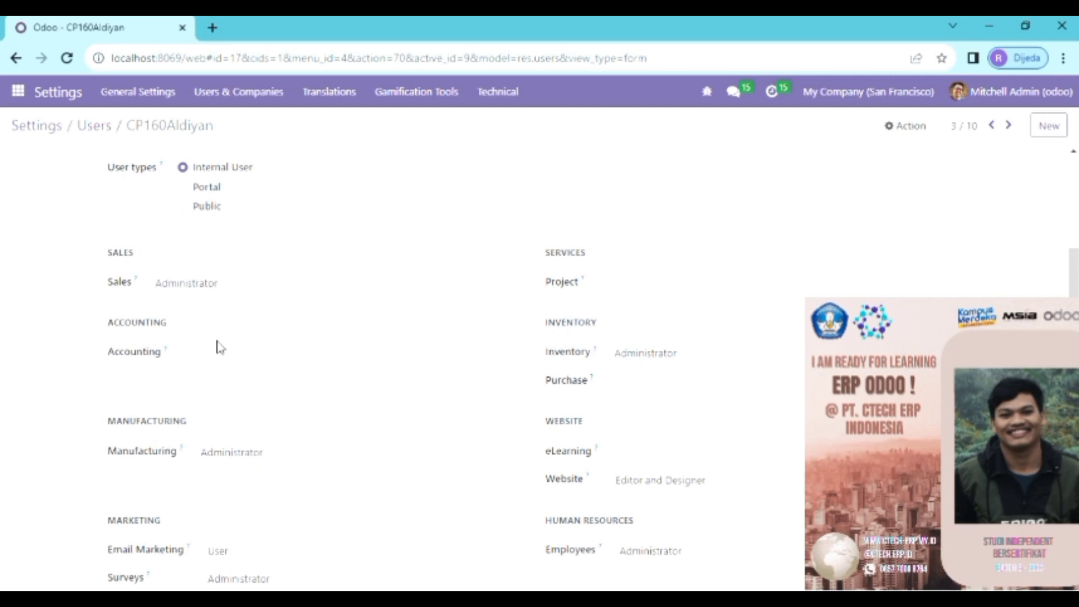
{"action": "scroll", "coordinate": [228, 369], "scroll_direction": "down", "scroll_amount": 3}
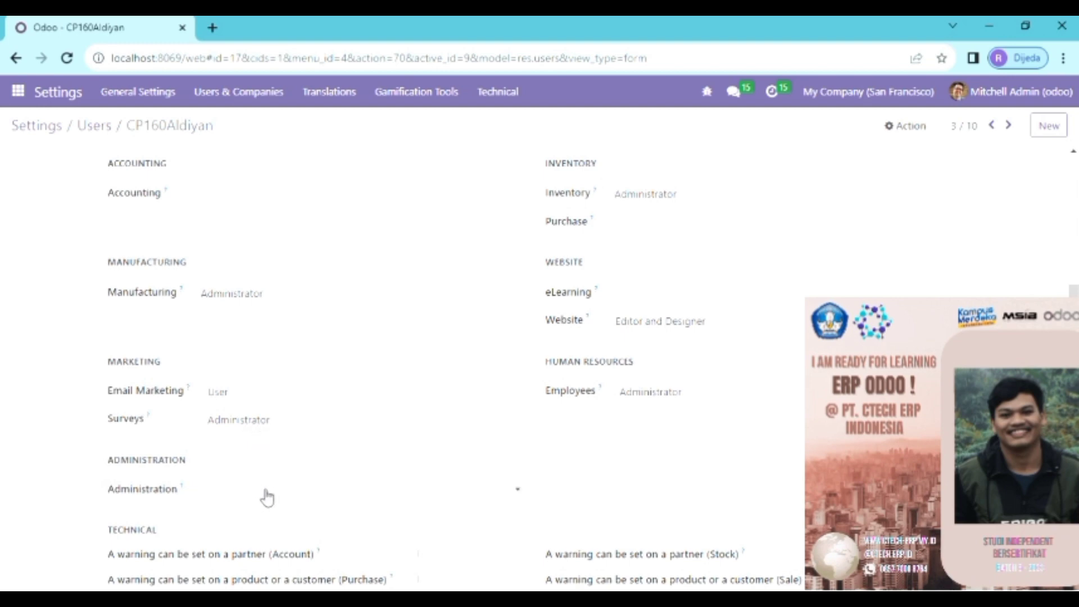
{"action": "scroll", "coordinate": [578, 385], "scroll_direction": "up", "scroll_amount": 3}
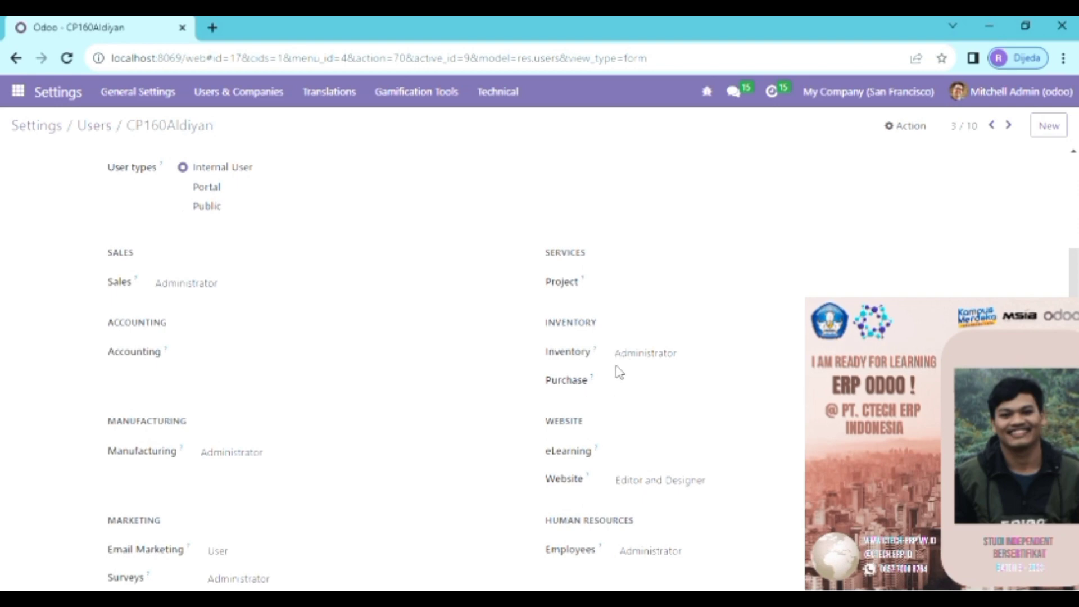
{"action": "scroll", "coordinate": [619, 377], "scroll_direction": "down", "scroll_amount": 2}
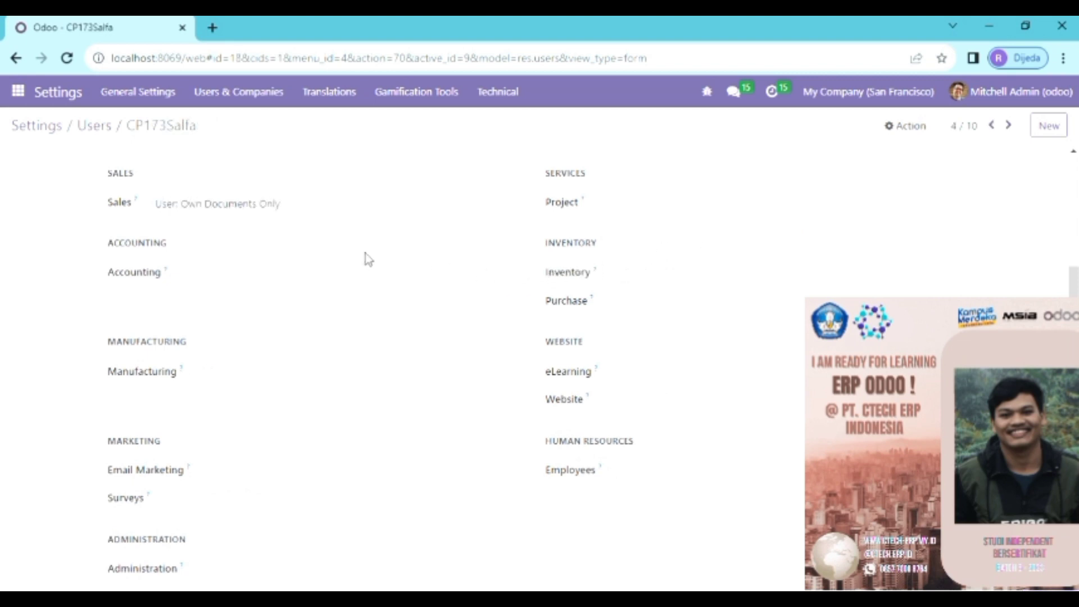
{"action": "scroll", "coordinate": [366, 259], "scroll_direction": "up", "scroll_amount": 8}
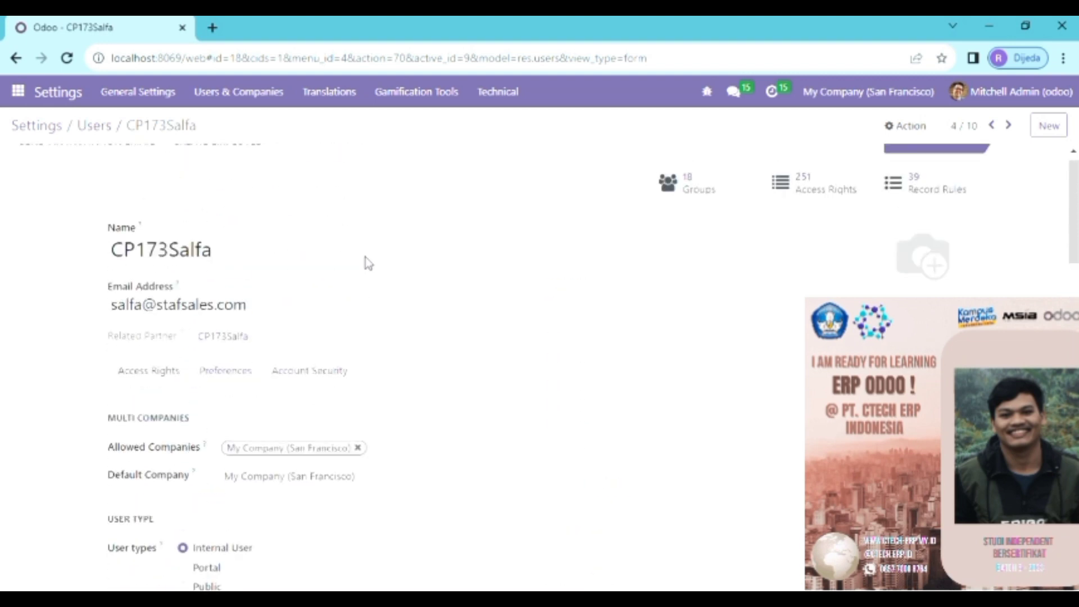
{"action": "scroll", "coordinate": [366, 259], "scroll_direction": "up", "scroll_amount": 1}
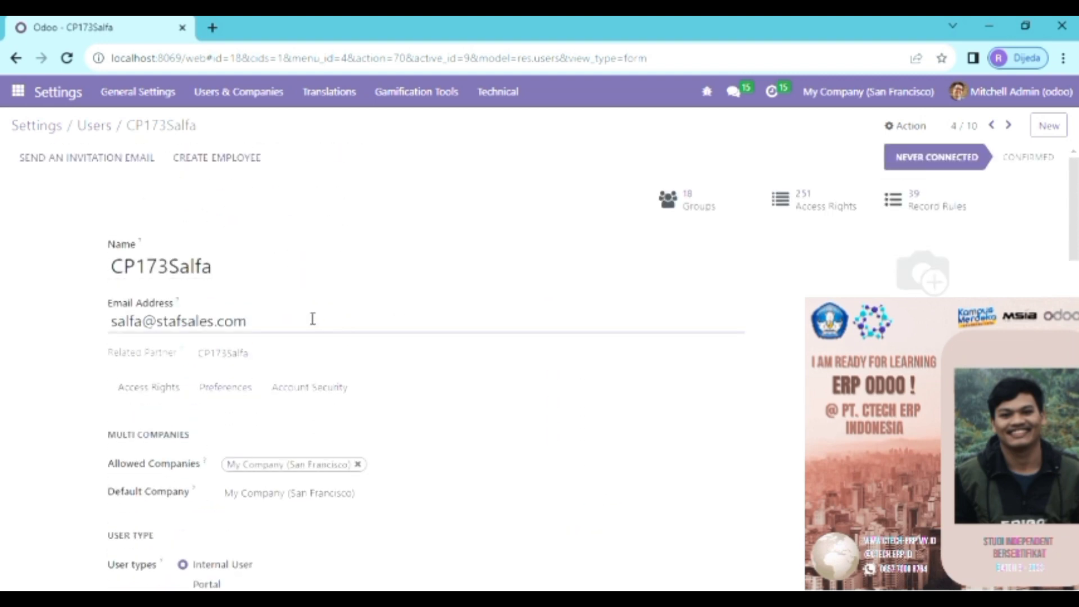
{"action": "scroll", "coordinate": [307, 338], "scroll_direction": "down", "scroll_amount": 1}
{"action": "scroll", "coordinate": [303, 338], "scroll_direction": "down", "scroll_amount": 2}
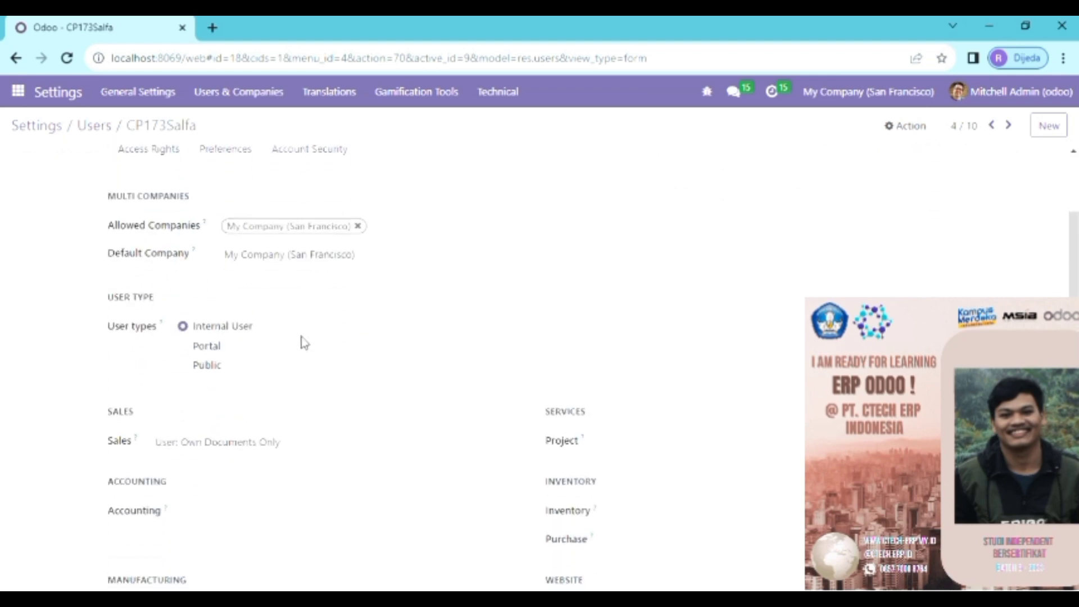
{"action": "scroll", "coordinate": [303, 343], "scroll_direction": "down", "scroll_amount": 2}
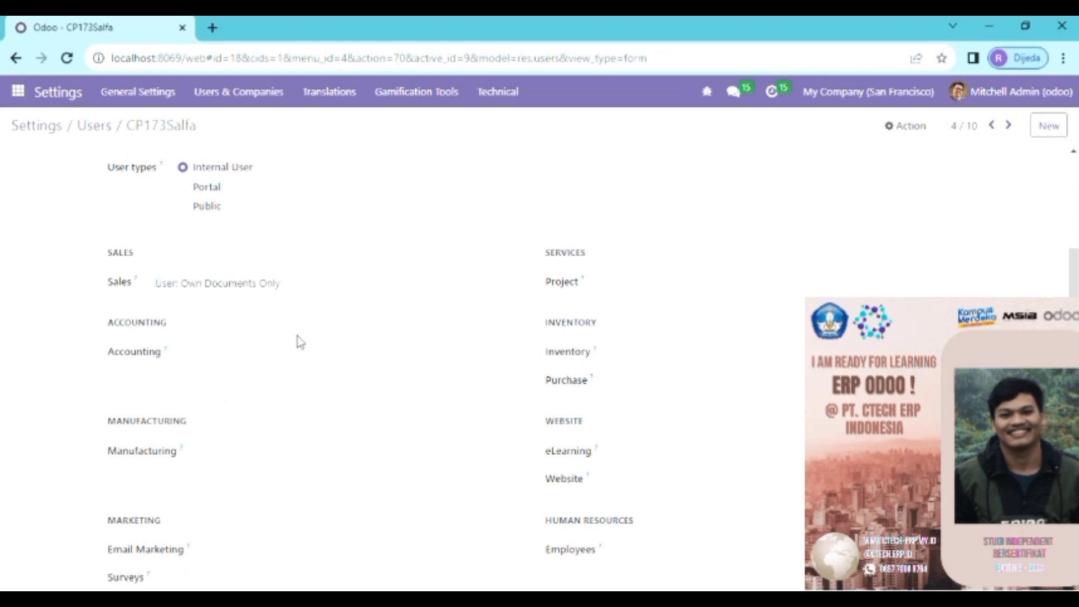
{"action": "scroll", "coordinate": [301, 340], "scroll_direction": "up", "scroll_amount": 5}
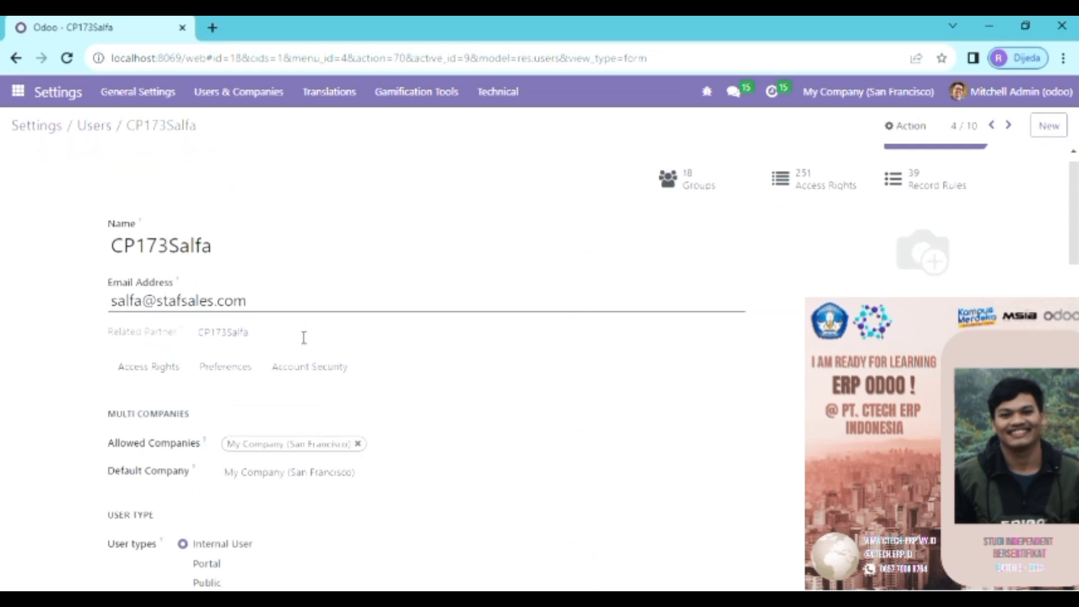
{"action": "scroll", "coordinate": [303, 338], "scroll_direction": "down", "scroll_amount": 2}
{"action": "scroll", "coordinate": [303, 338], "scroll_direction": "up", "scroll_amount": 2}
{"action": "scroll", "coordinate": [303, 338], "scroll_direction": "down", "scroll_amount": 5}
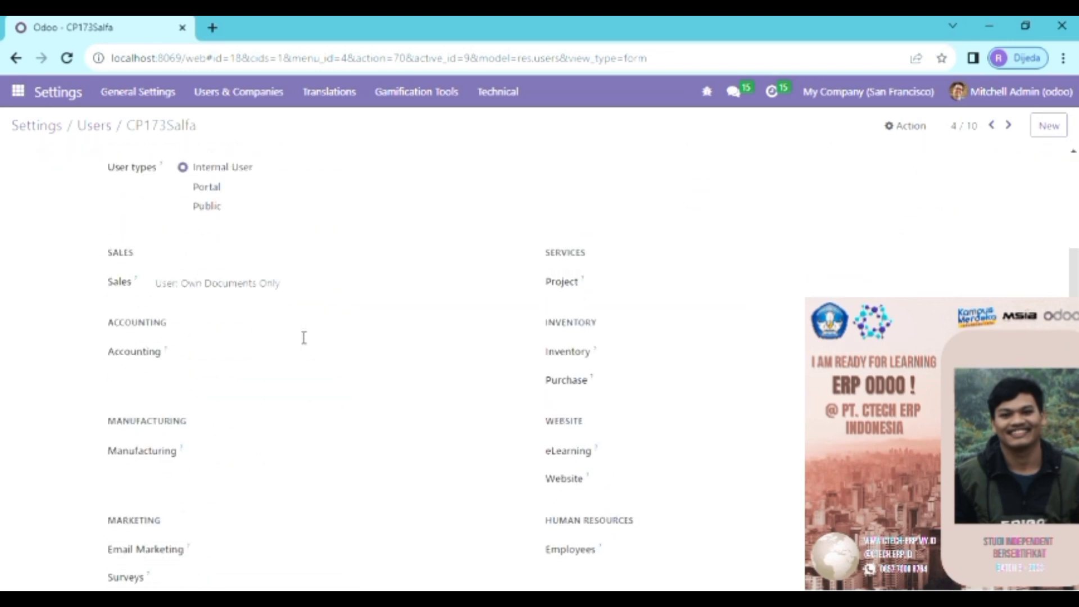
{"action": "scroll", "coordinate": [299, 336], "scroll_direction": "down", "scroll_amount": 1}
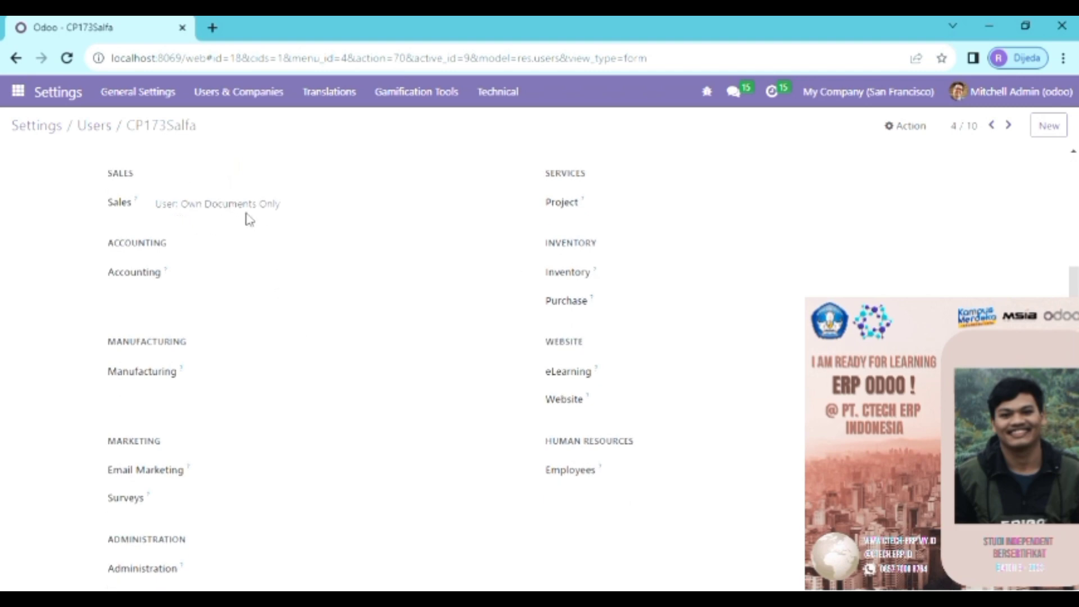
{"action": "scroll", "coordinate": [345, 228], "scroll_direction": "down", "scroll_amount": 1}
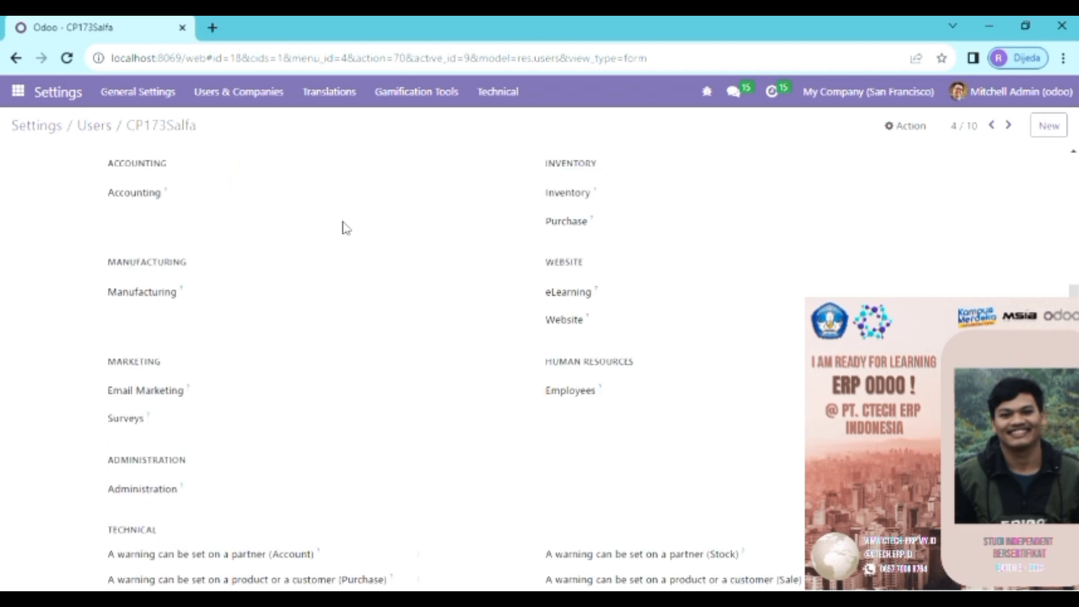
{"action": "scroll", "coordinate": [453, 243], "scroll_direction": "up", "scroll_amount": 1}
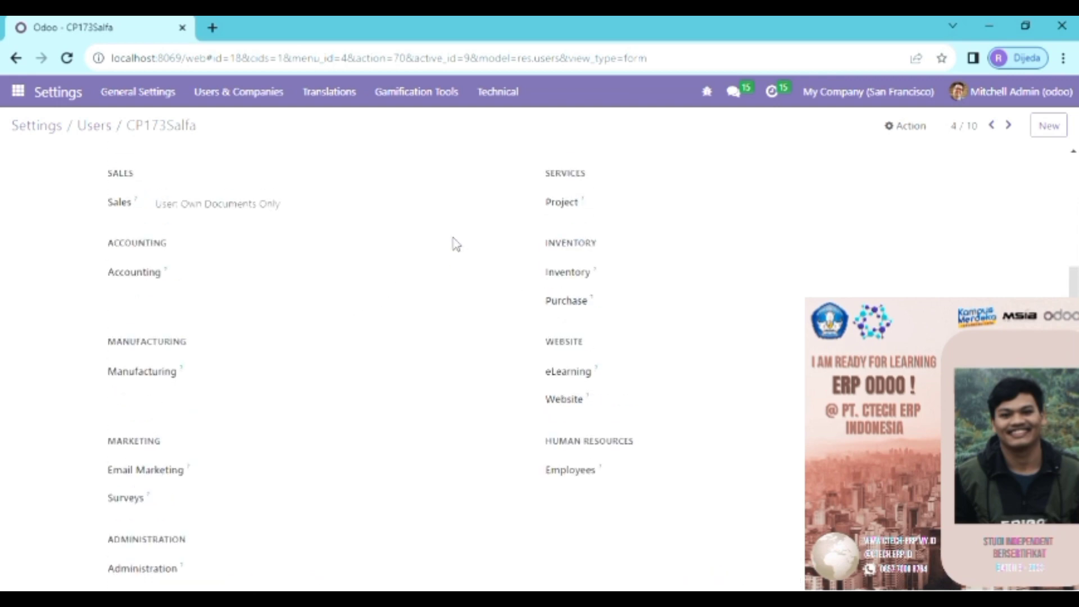
{"action": "scroll", "coordinate": [453, 243], "scroll_direction": "down", "scroll_amount": 2}
{"action": "scroll", "coordinate": [562, 236], "scroll_direction": "up", "scroll_amount": 4}
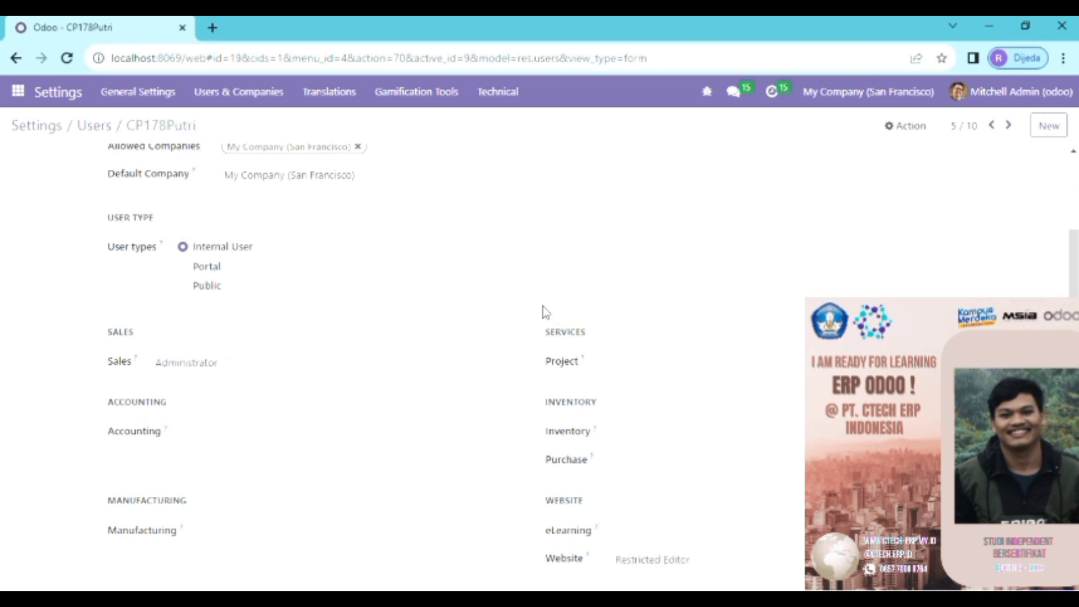
{"action": "scroll", "coordinate": [544, 312], "scroll_direction": "up", "scroll_amount": 5}
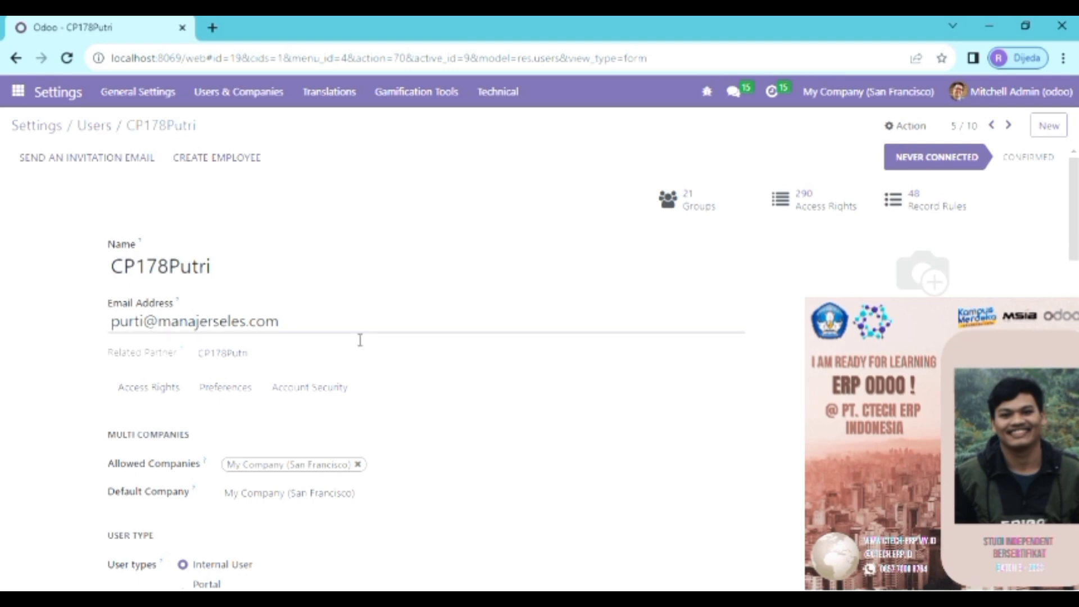
{"action": "scroll", "coordinate": [355, 341], "scroll_direction": "down", "scroll_amount": 7}
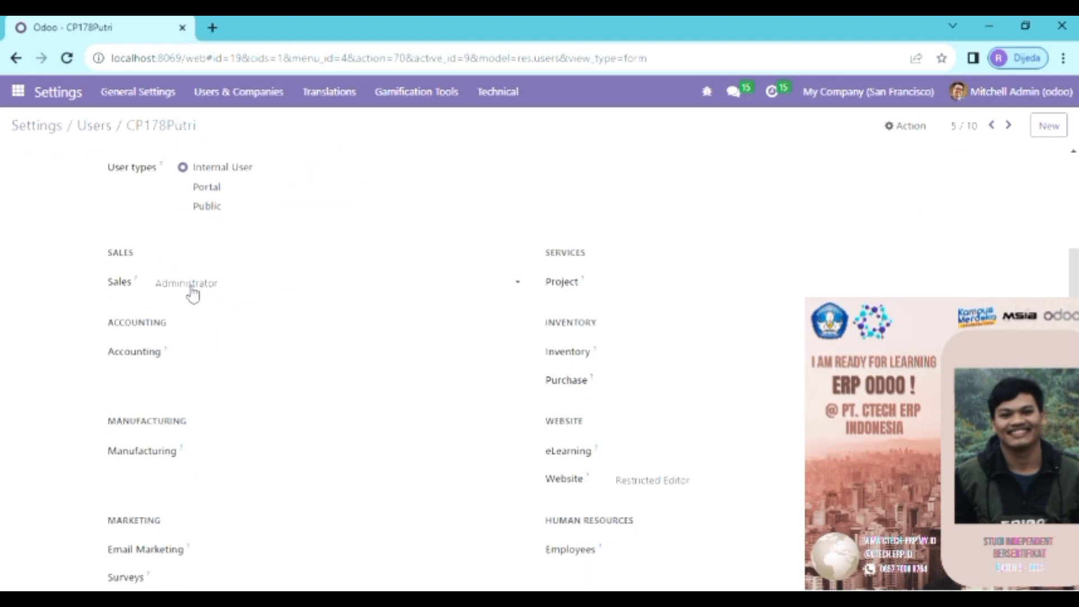
{"action": "scroll", "coordinate": [506, 410], "scroll_direction": "down", "scroll_amount": 1}
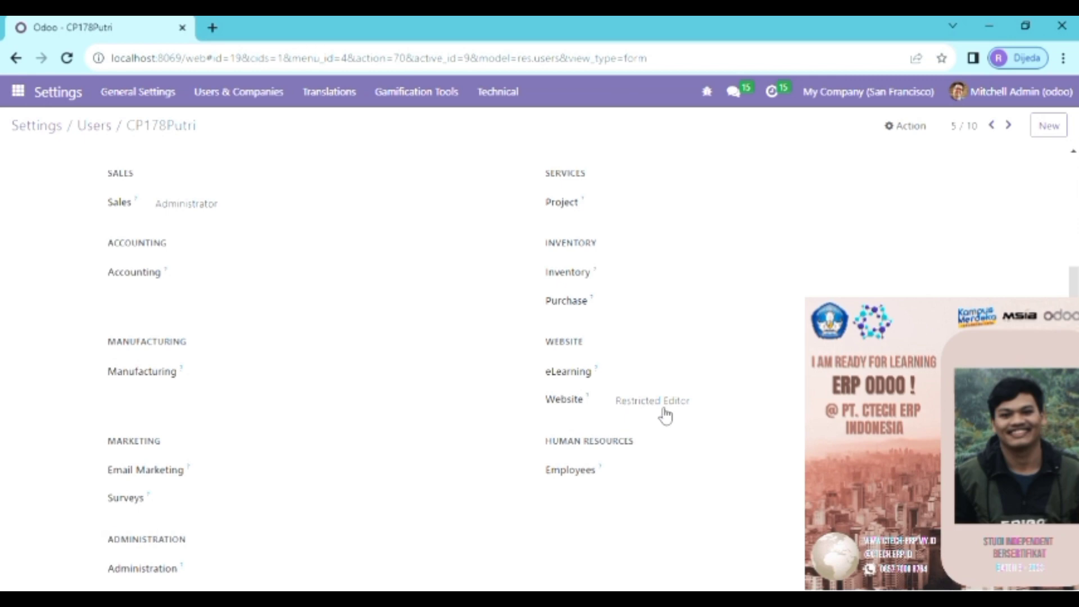
{"action": "scroll", "coordinate": [441, 480], "scroll_direction": "down", "scroll_amount": 2}
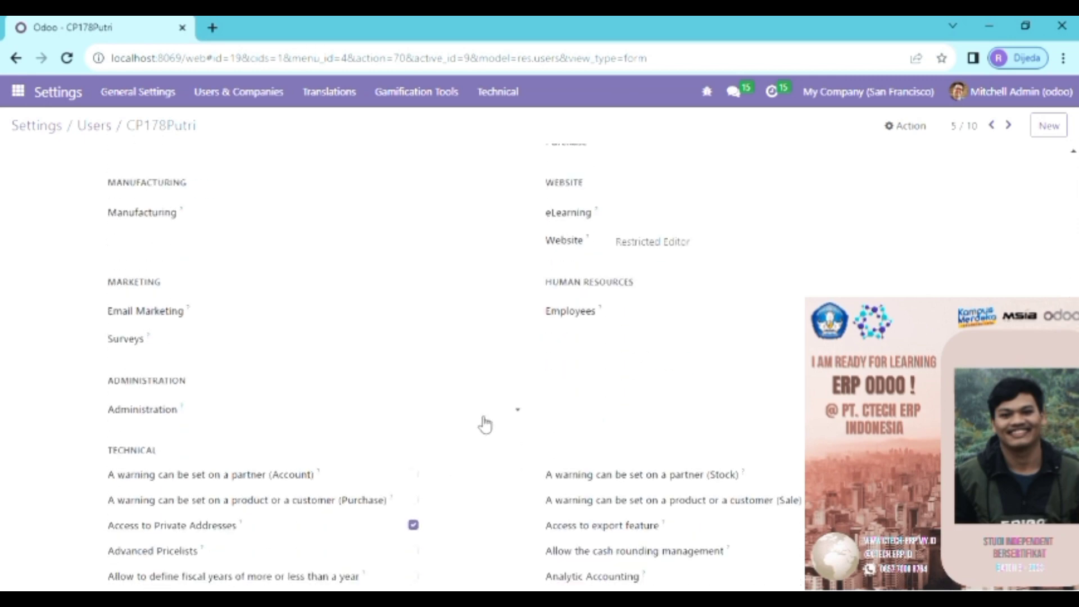
{"action": "scroll", "coordinate": [482, 424], "scroll_direction": "up", "scroll_amount": 5}
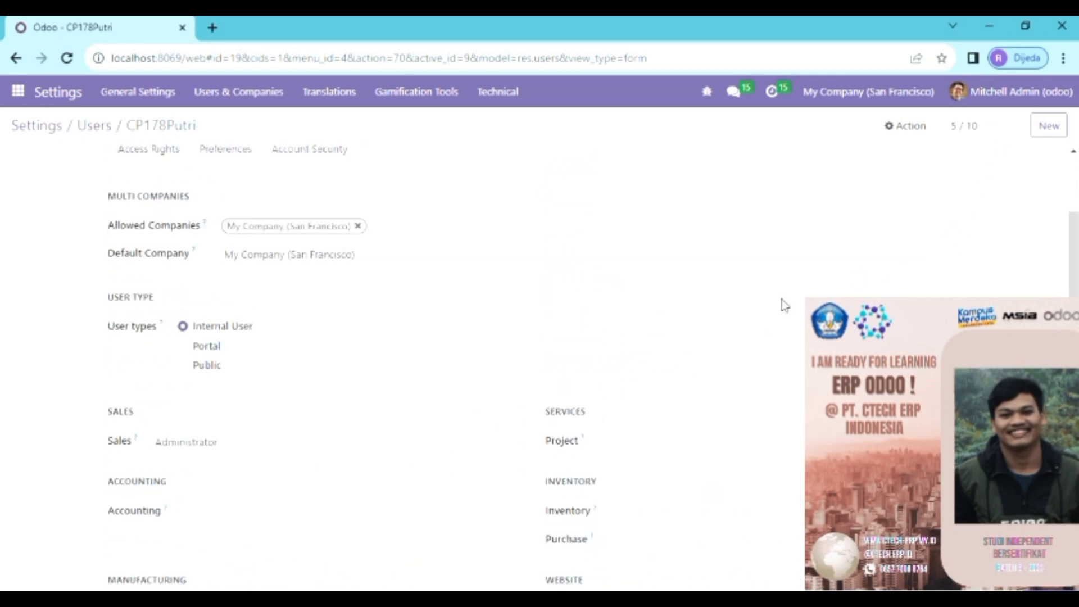
{"action": "key", "text": "alt+n"}
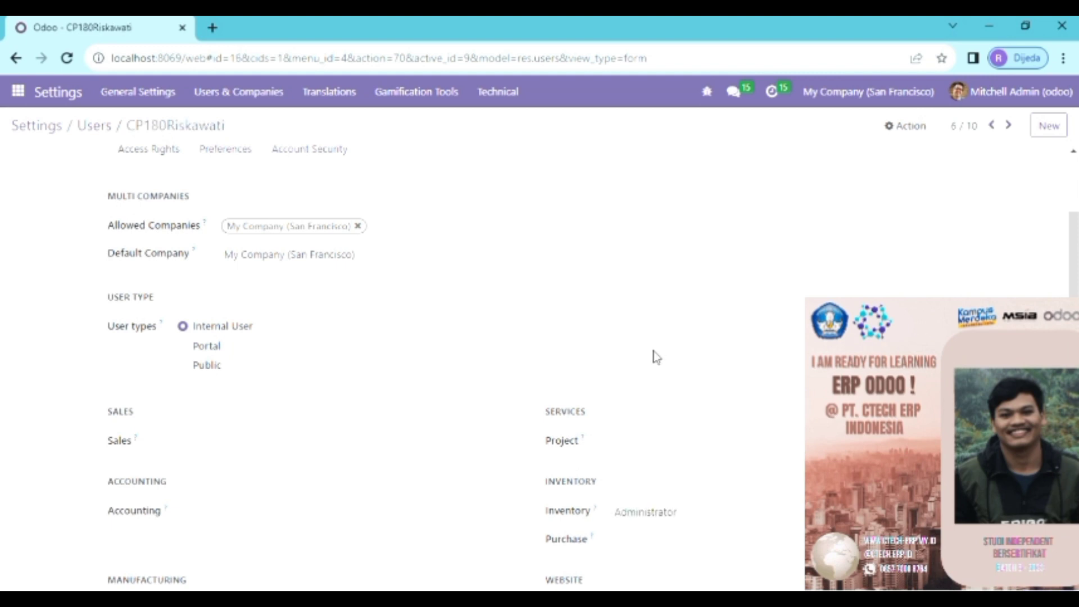
{"action": "scroll", "coordinate": [448, 311], "scroll_direction": "up", "scroll_amount": 4}
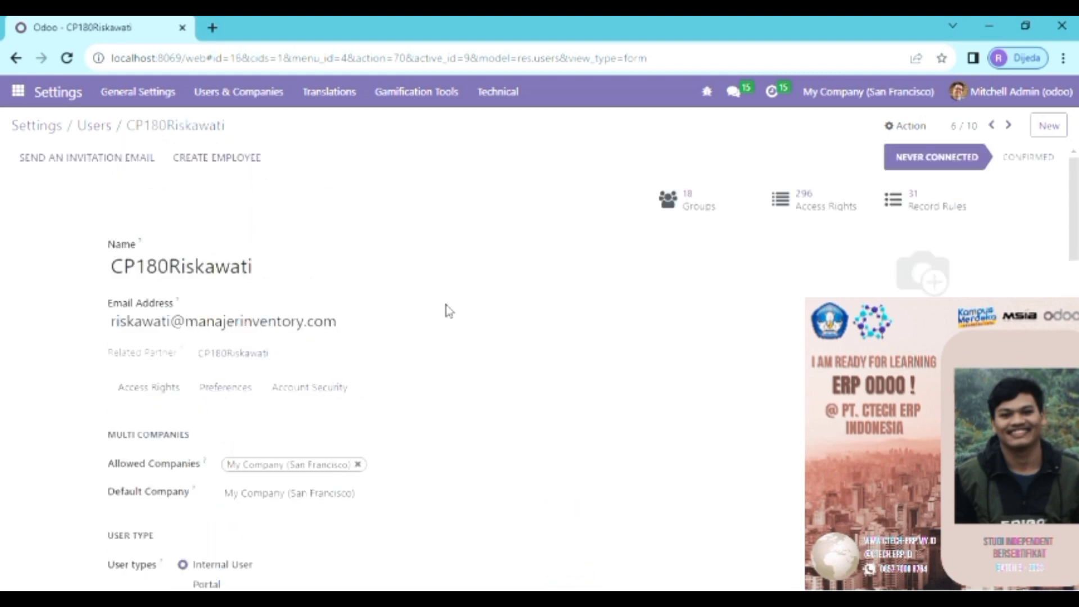
{"action": "scroll", "coordinate": [448, 310], "scroll_direction": "down", "scroll_amount": 4}
{"action": "scroll", "coordinate": [448, 311], "scroll_direction": "up", "scroll_amount": 3}
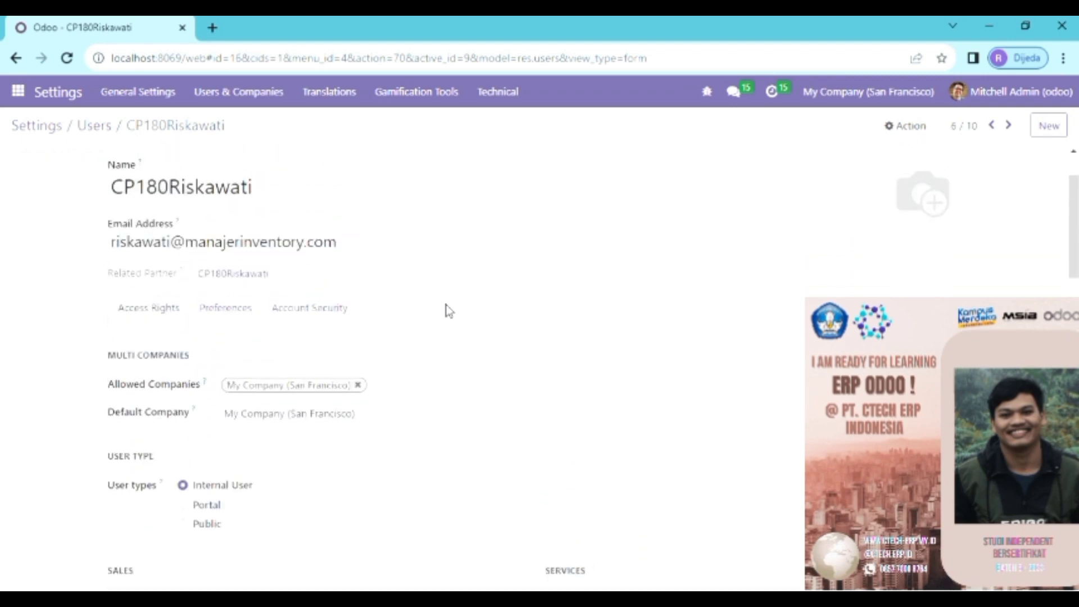
{"action": "scroll", "coordinate": [448, 311], "scroll_direction": "down", "scroll_amount": 5}
{"action": "scroll", "coordinate": [448, 311], "scroll_direction": "down", "scroll_amount": 1}
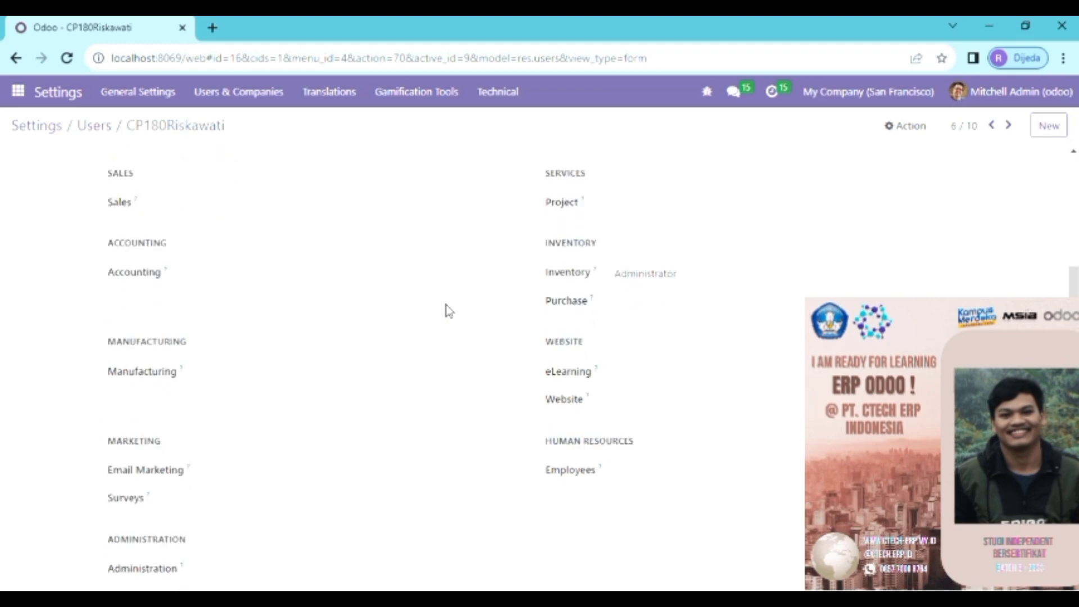
{"action": "scroll", "coordinate": [448, 311], "scroll_direction": "down", "scroll_amount": 1}
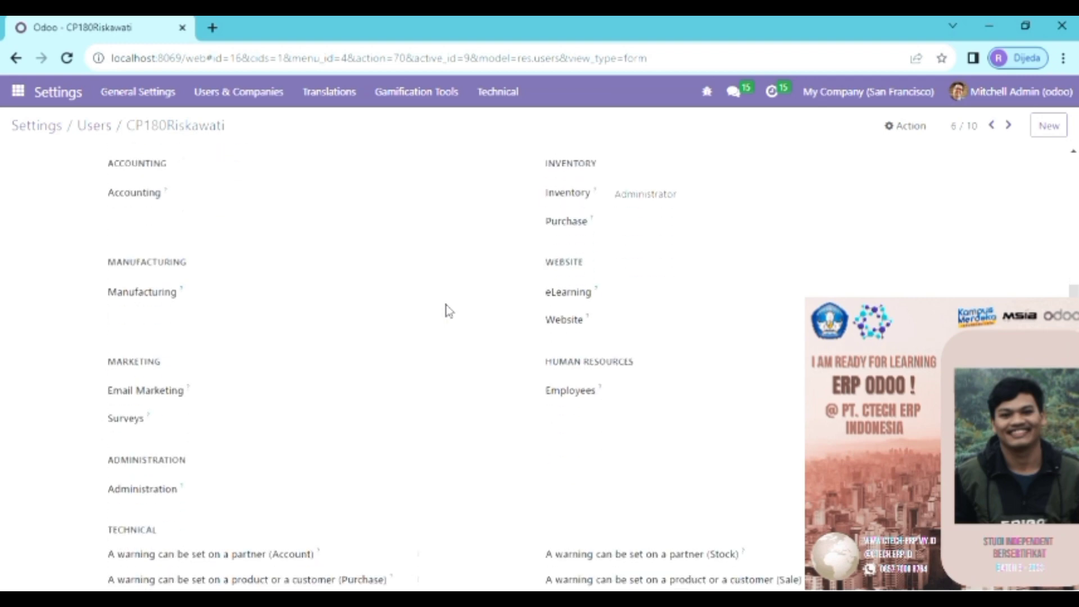
{"action": "scroll", "coordinate": [668, 242], "scroll_direction": "down", "scroll_amount": 2}
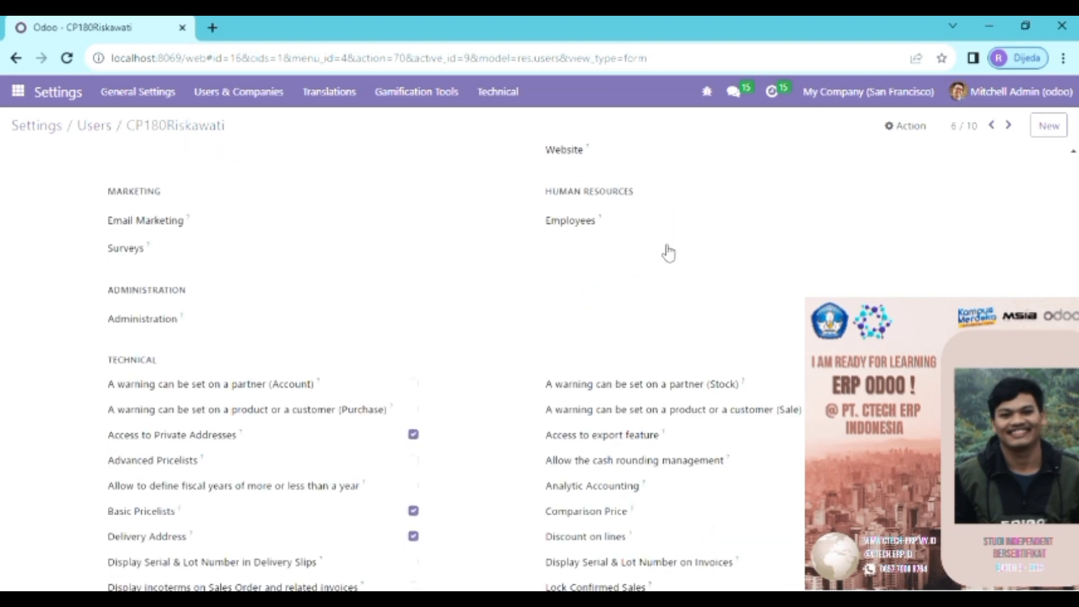
{"action": "scroll", "coordinate": [668, 253], "scroll_direction": "down", "scroll_amount": 2}
{"action": "scroll", "coordinate": [668, 253], "scroll_direction": "up", "scroll_amount": 9}
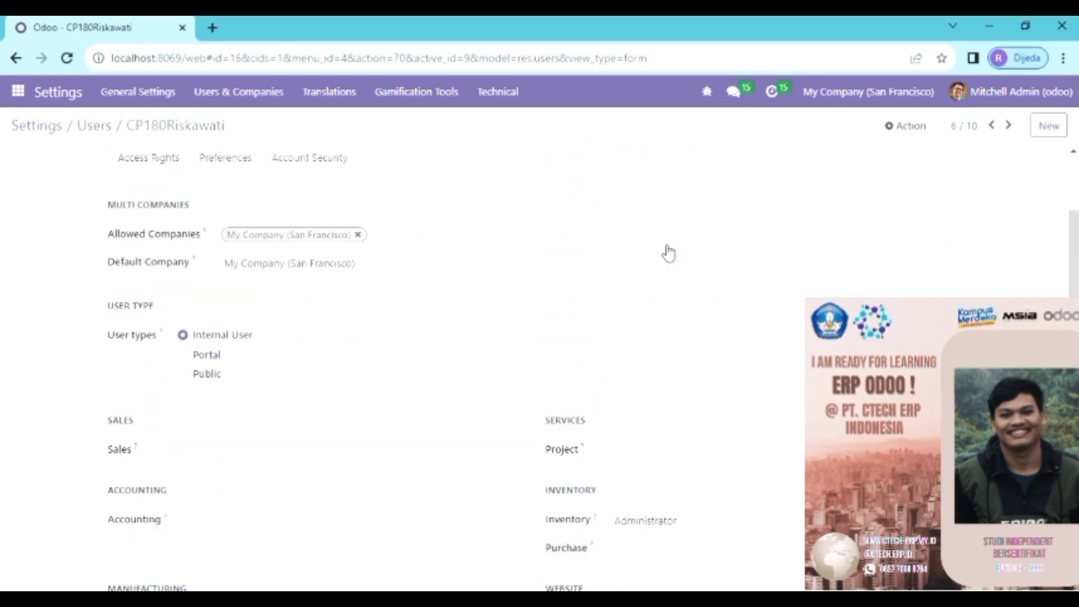
{"action": "scroll", "coordinate": [668, 241], "scroll_direction": "up", "scroll_amount": 3}
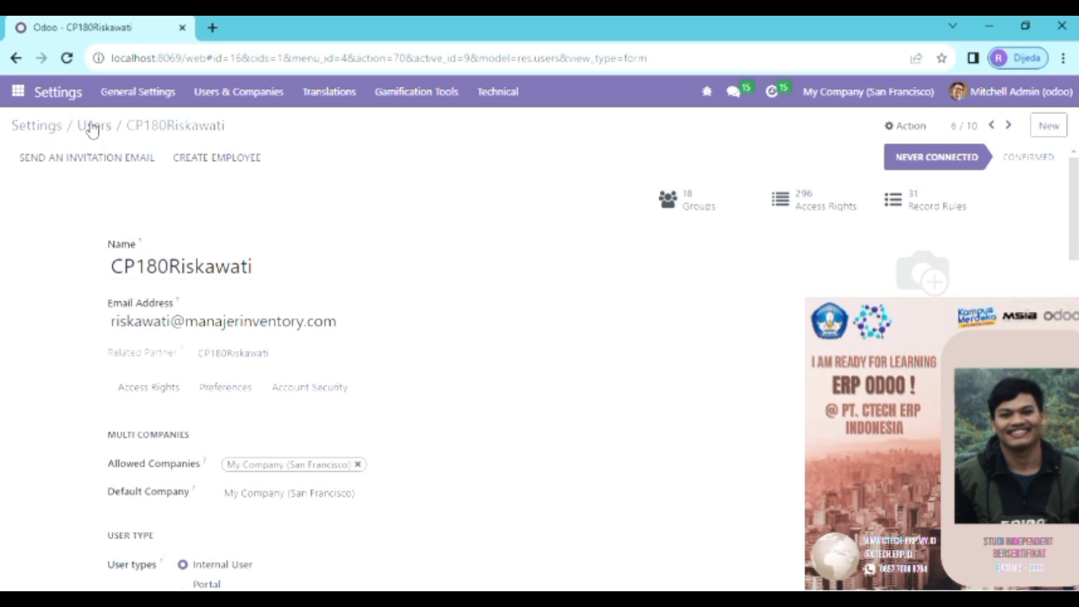
Step: Back on the Users list, select the five users from the second to the sixth and open Action
{"action": "left_click", "coordinate": [94, 128]}
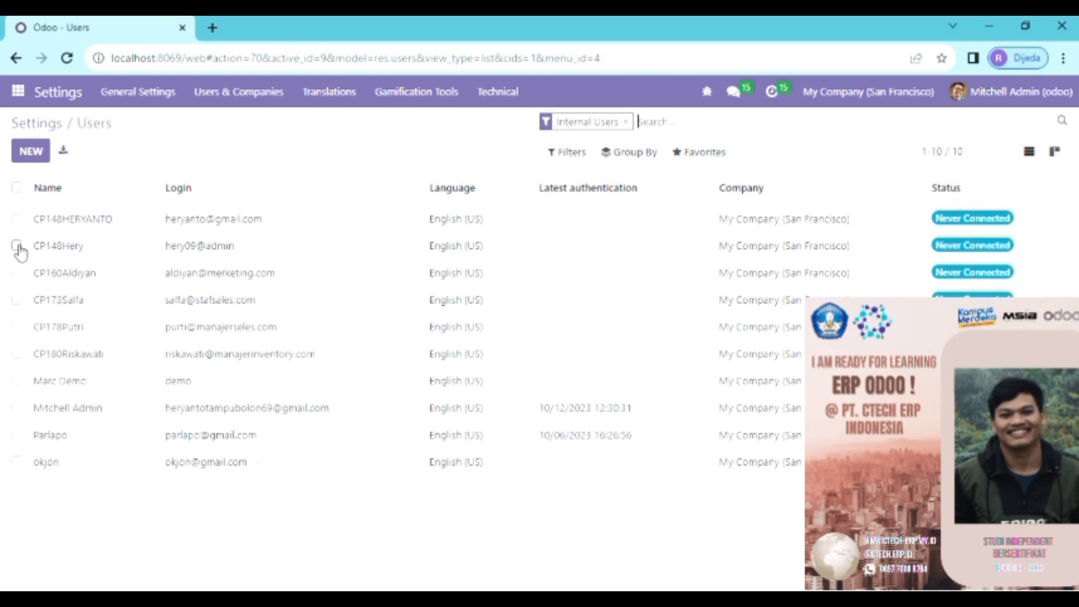
{"action": "left_click", "coordinate": [17, 246]}
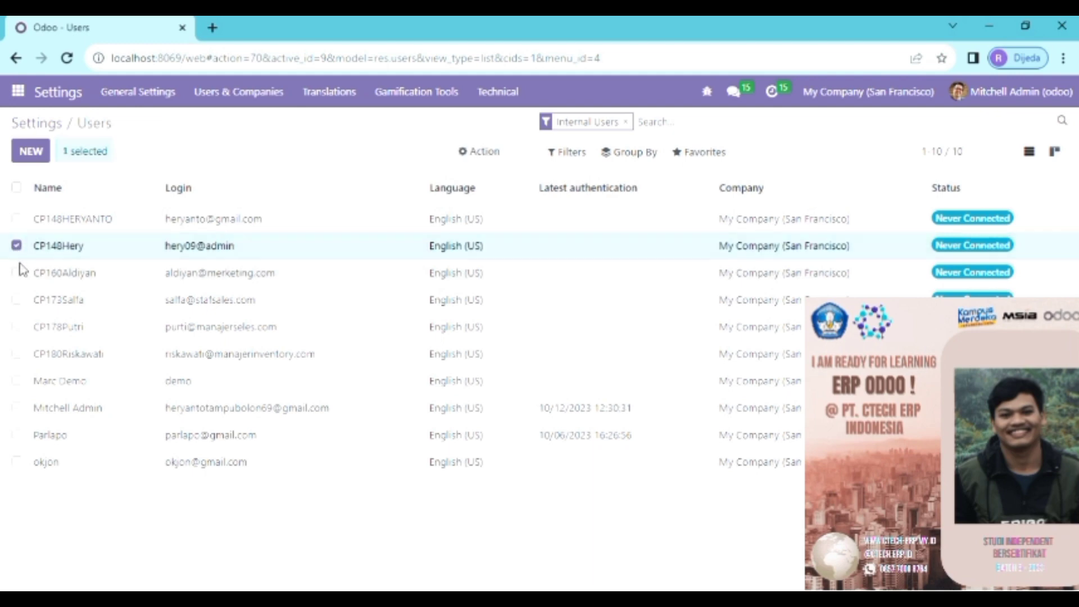
{"action": "left_click", "coordinate": [18, 273]}
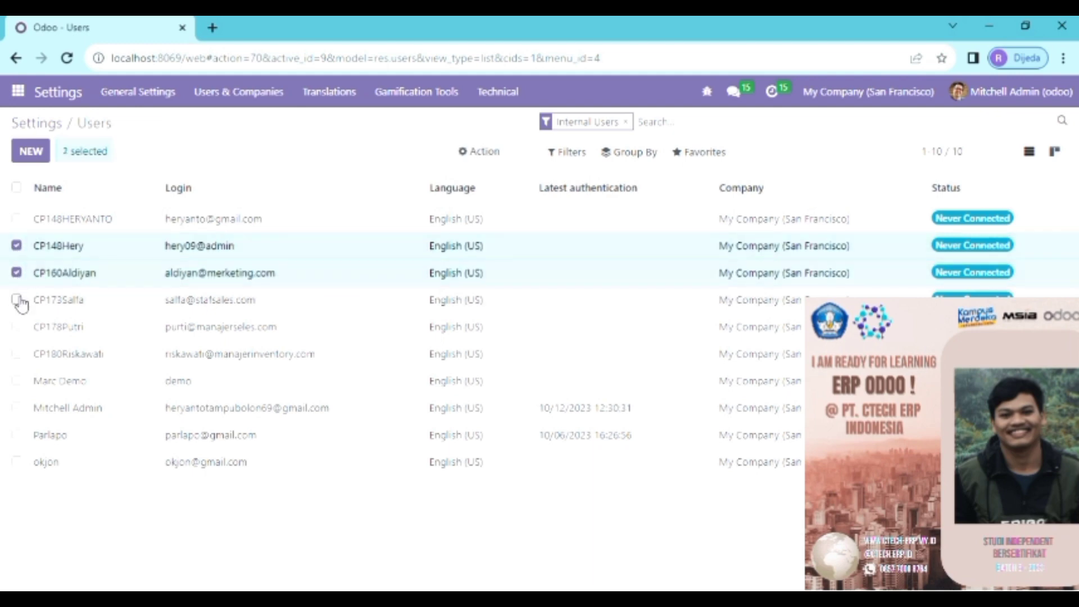
{"action": "left_click", "coordinate": [16, 300]}
{"action": "left_click", "coordinate": [17, 327]}
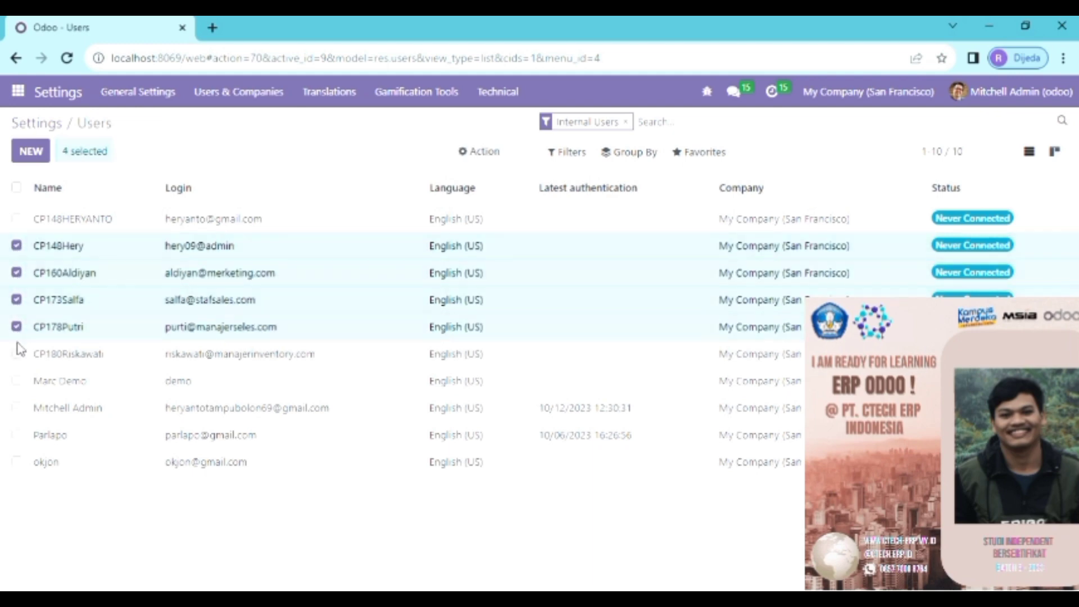
{"action": "left_click", "coordinate": [17, 354]}
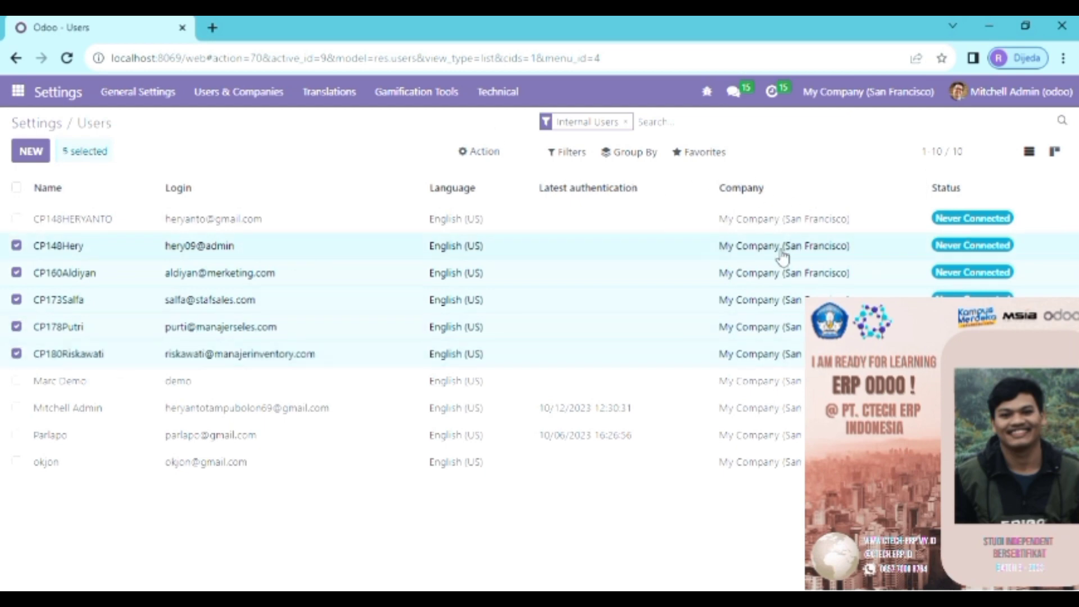
{"action": "left_click", "coordinate": [475, 153]}
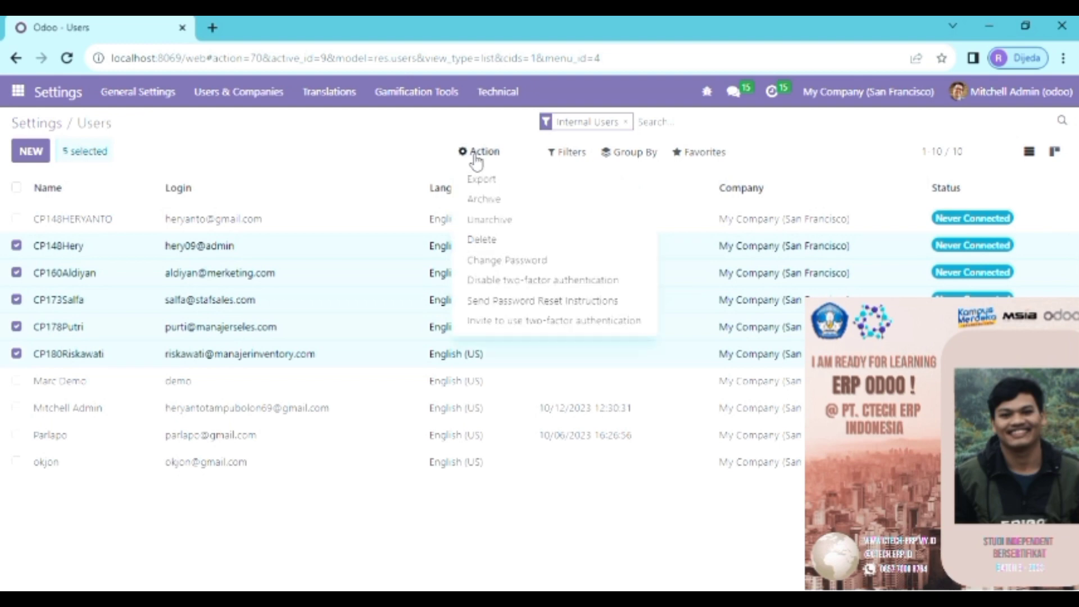
Step: Use Change Password to give each of the five selected users a new password and apply it
{"action": "left_click", "coordinate": [522, 264]}
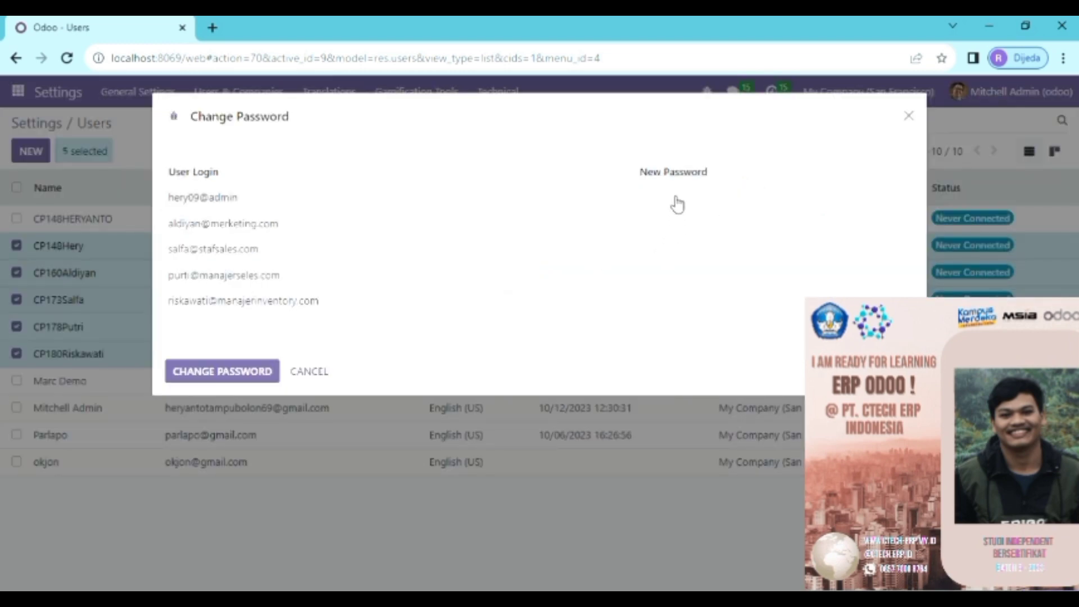
{"action": "left_click", "coordinate": [677, 205]}
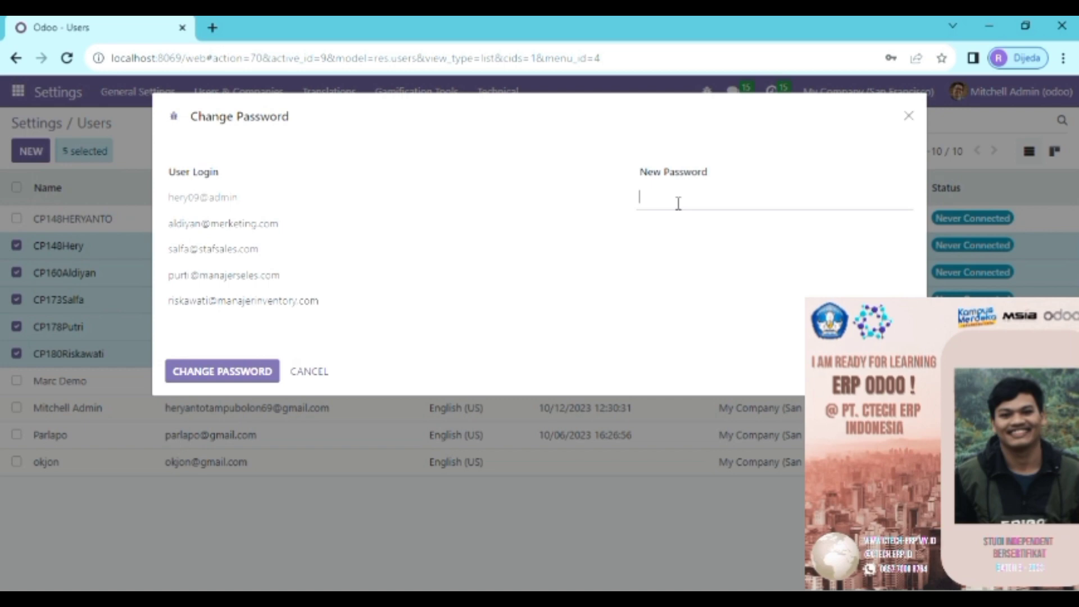
{"action": "left_click", "coordinate": [687, 232]}
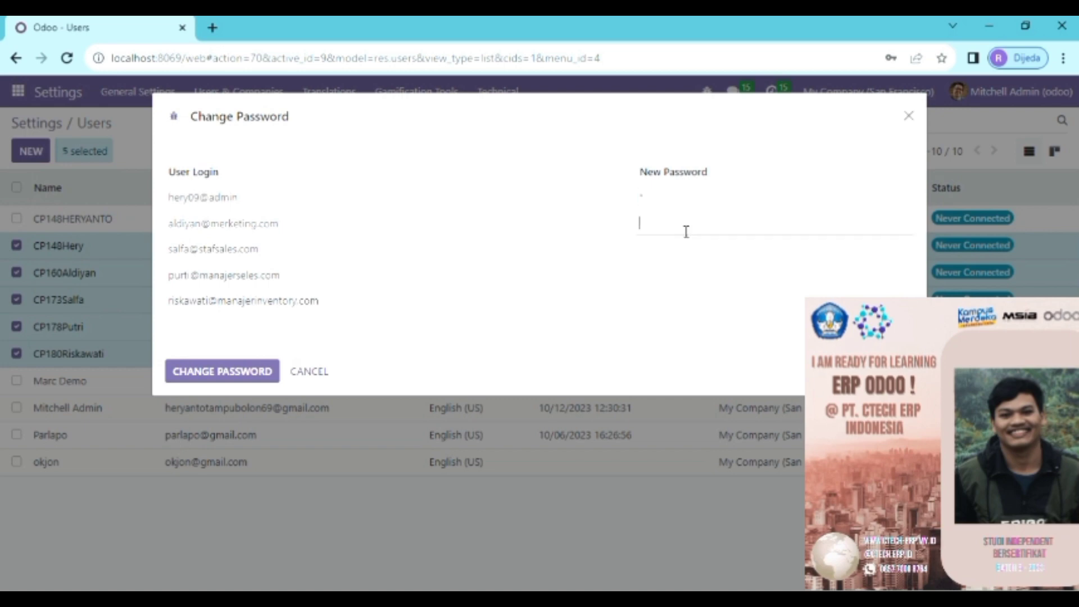
{"action": "type", "text": "1"}
{"action": "left_click", "coordinate": [689, 258]}
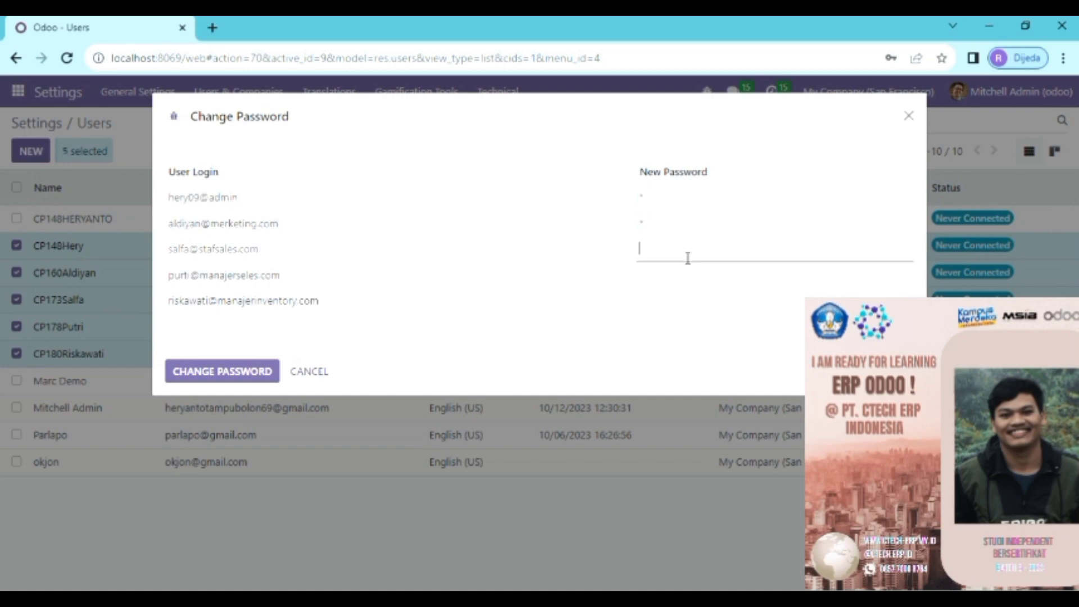
{"action": "type", "text": "1"}
{"action": "left_click", "coordinate": [679, 278]}
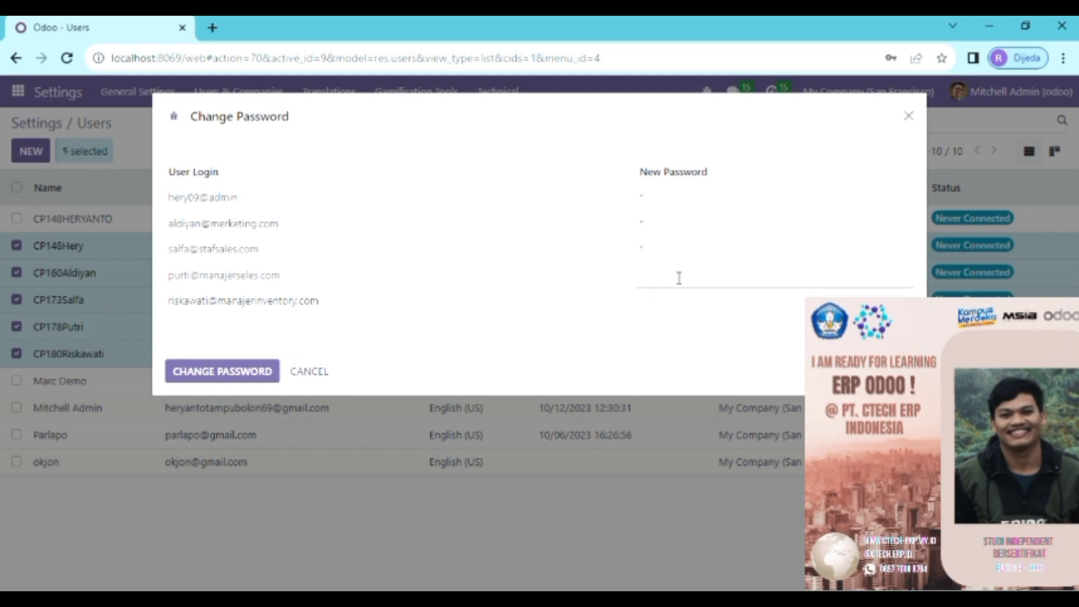
{"action": "type", "text": "1"}
{"action": "left_click", "coordinate": [661, 306]}
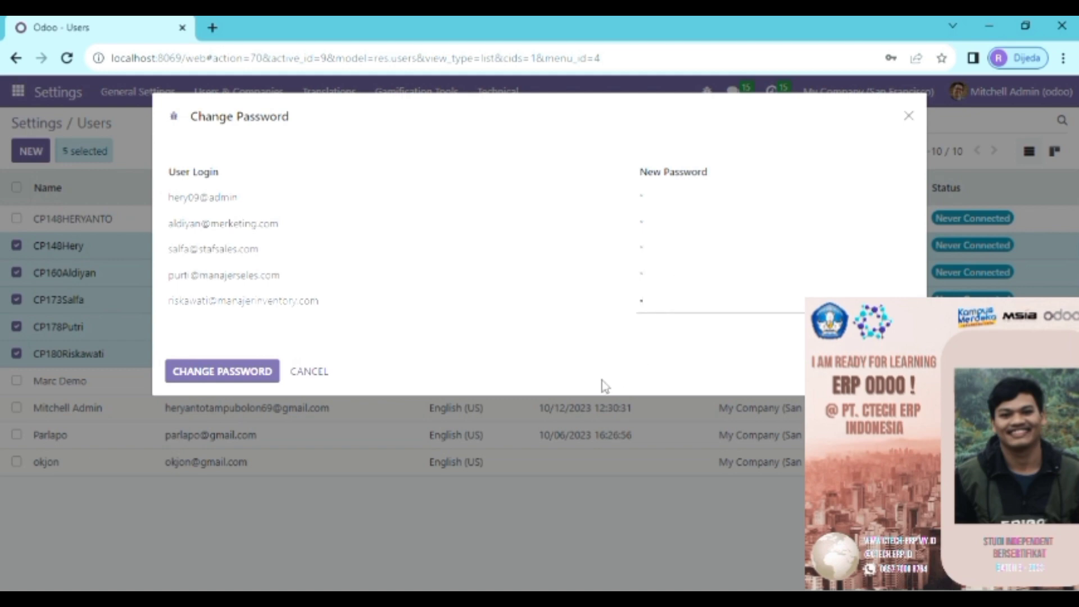
{"action": "left_click", "coordinate": [250, 375]}
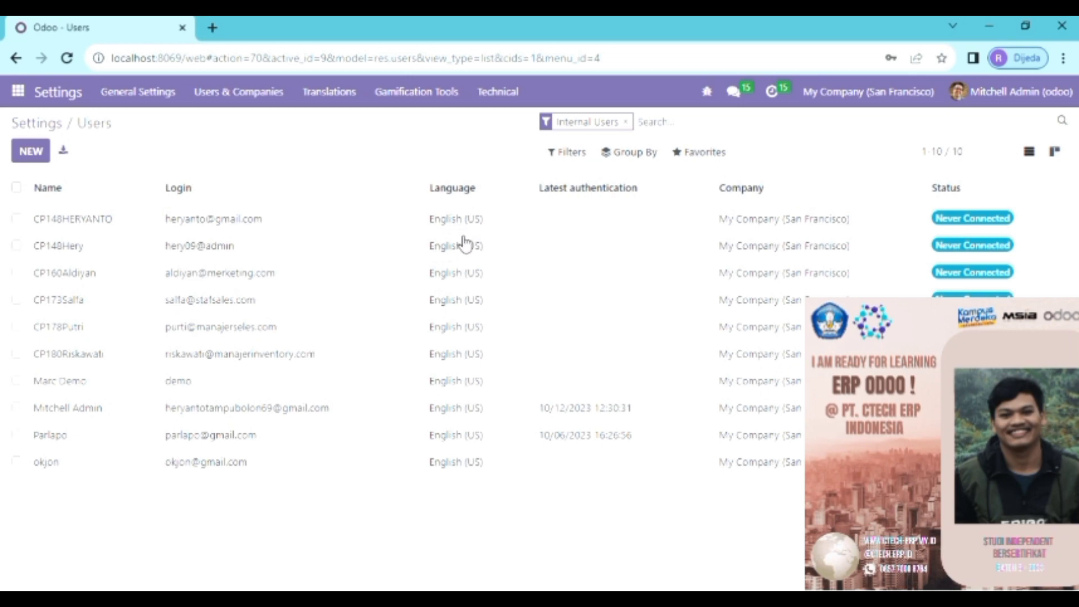
Step: Return to General Settings and enable the Leads option found by searching 'lead'
{"action": "left_click", "coordinate": [54, 122]}
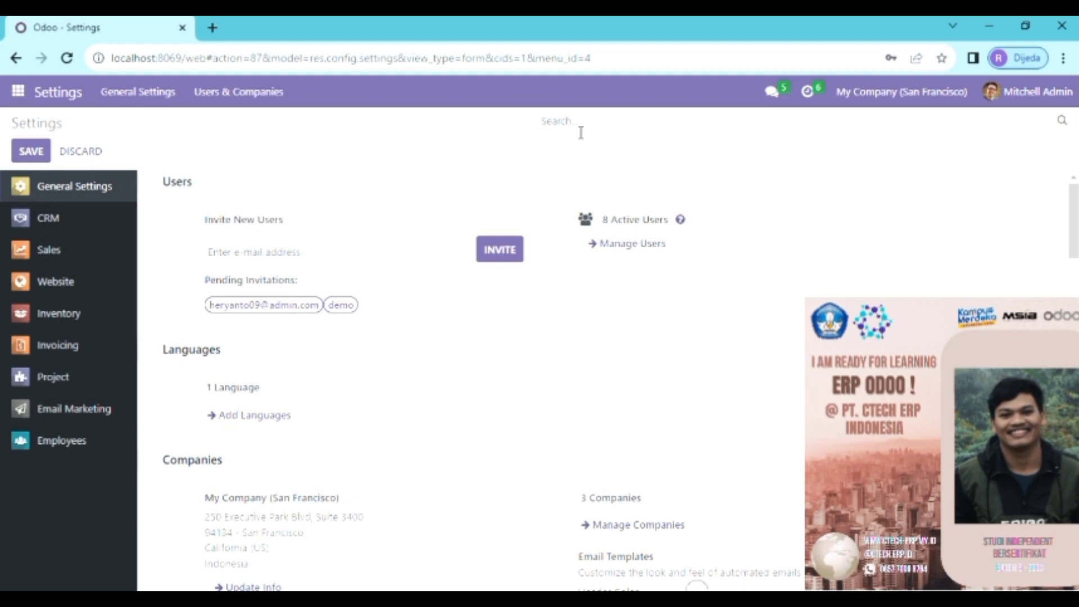
{"action": "type", "text": "lead"}
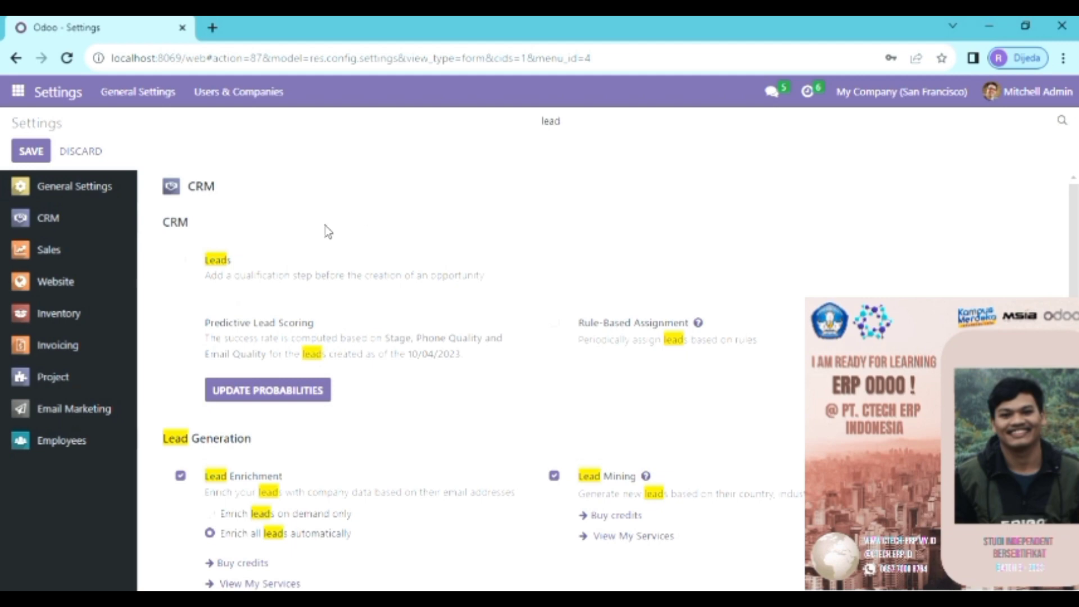
{"action": "left_click", "coordinate": [181, 260]}
{"action": "key", "text": "BackSpace"}
{"action": "key", "text": "BackSpace"}
{"action": "key", "text": "BackSpace"}
{"action": "key", "text": "BackSpace"}
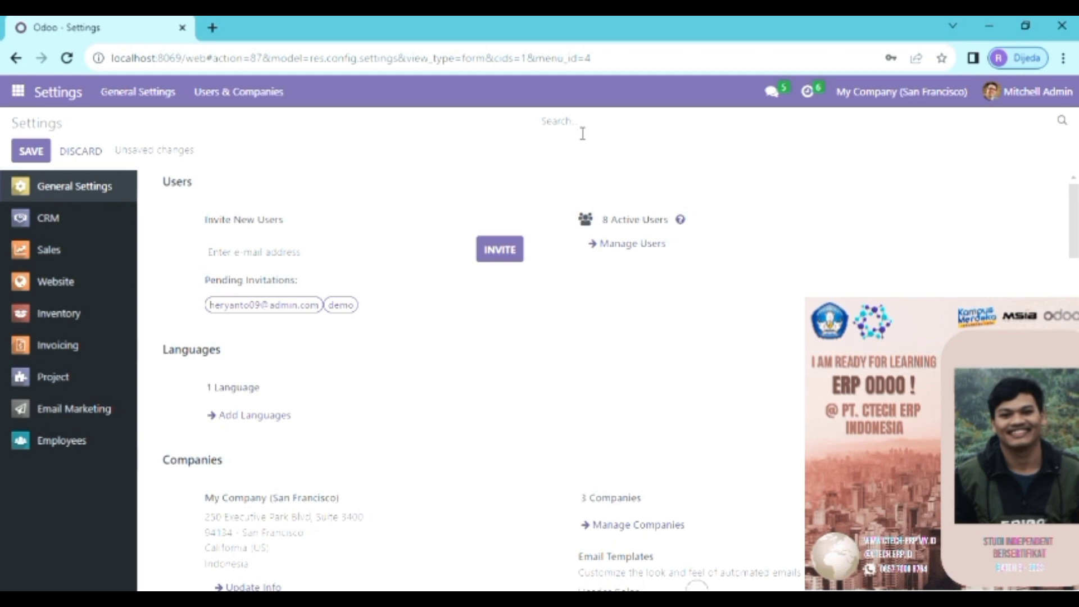
Step: Set pricelists to Advanced price rules via the 'price' settings search
{"action": "type", "text": "price"}
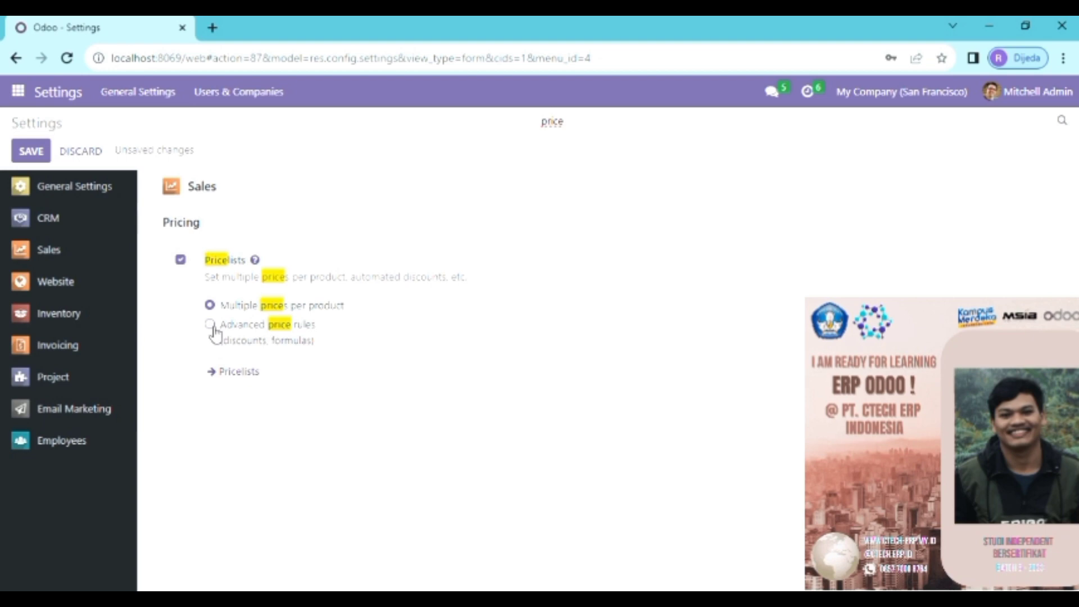
{"action": "left_click", "coordinate": [211, 326]}
{"action": "key", "text": "BackSpace"}
{"action": "key", "text": "BackSpace"}
{"action": "key", "text": "BackSpace"}
{"action": "key", "text": "BackSpace"}
{"action": "key", "text": "BackSpace"}
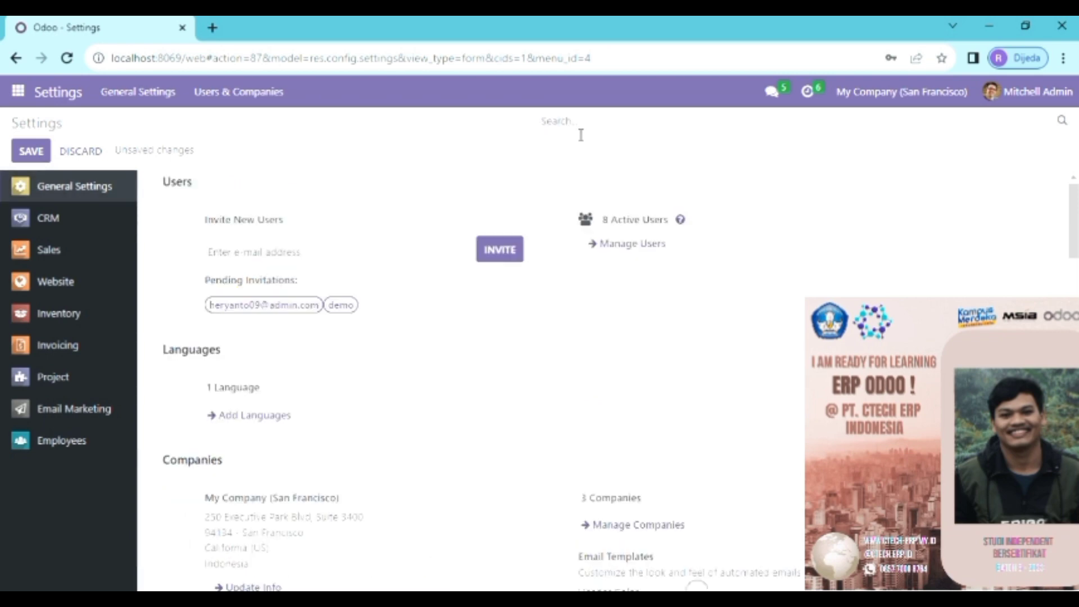
Step: Enable Margins for sales orders and save the settings
{"action": "type", "text": "marg"}
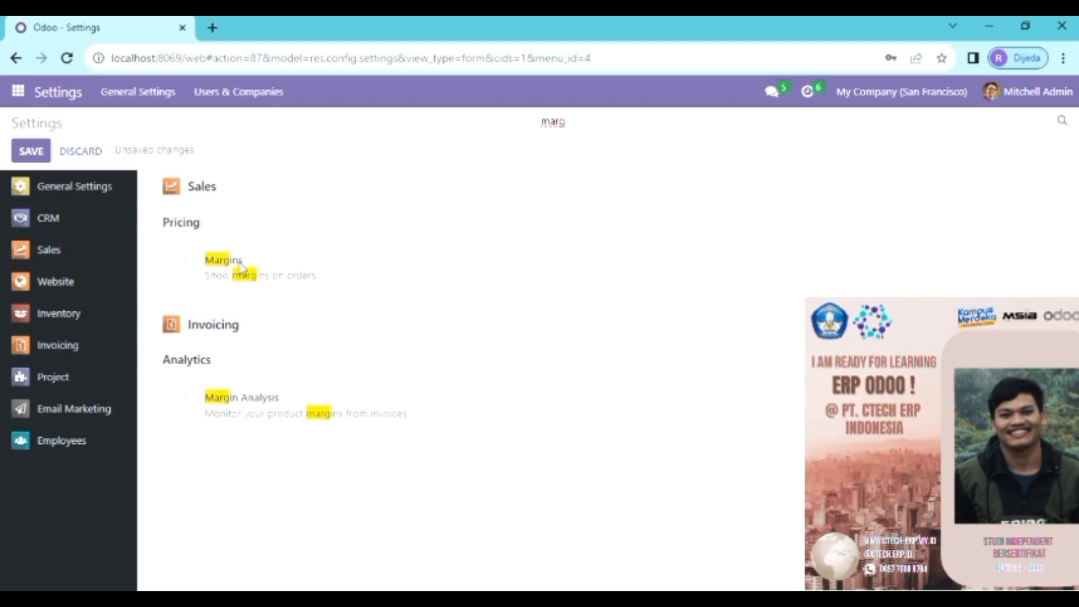
{"action": "left_click", "coordinate": [185, 263]}
{"action": "left_click", "coordinate": [33, 153]}
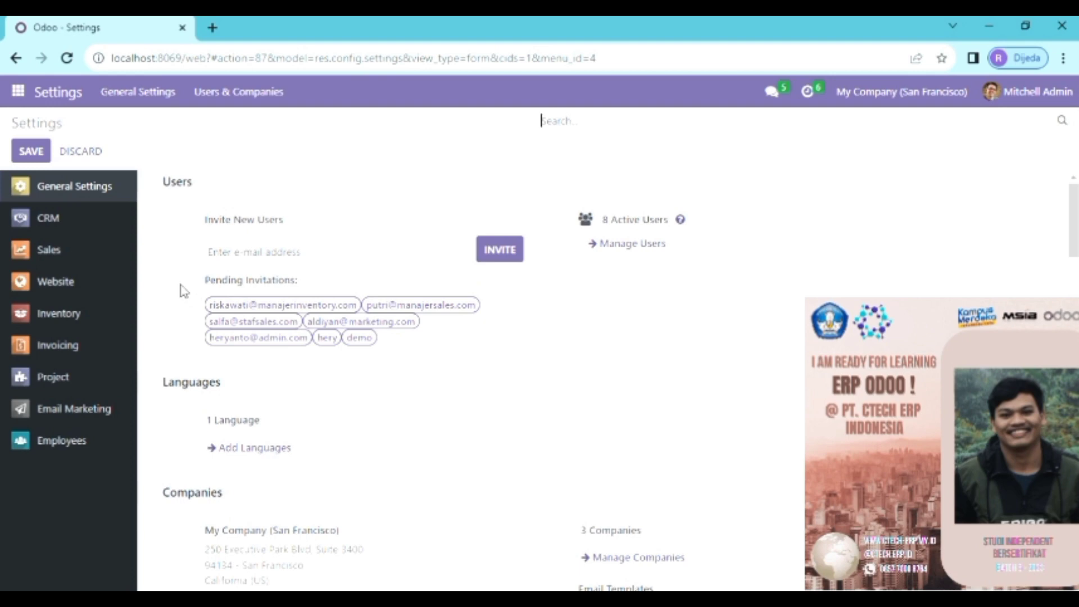
Step: In Discuss, add a channel named 'Skenario Sales Kelompok 9'
{"action": "left_click", "coordinate": [19, 92]}
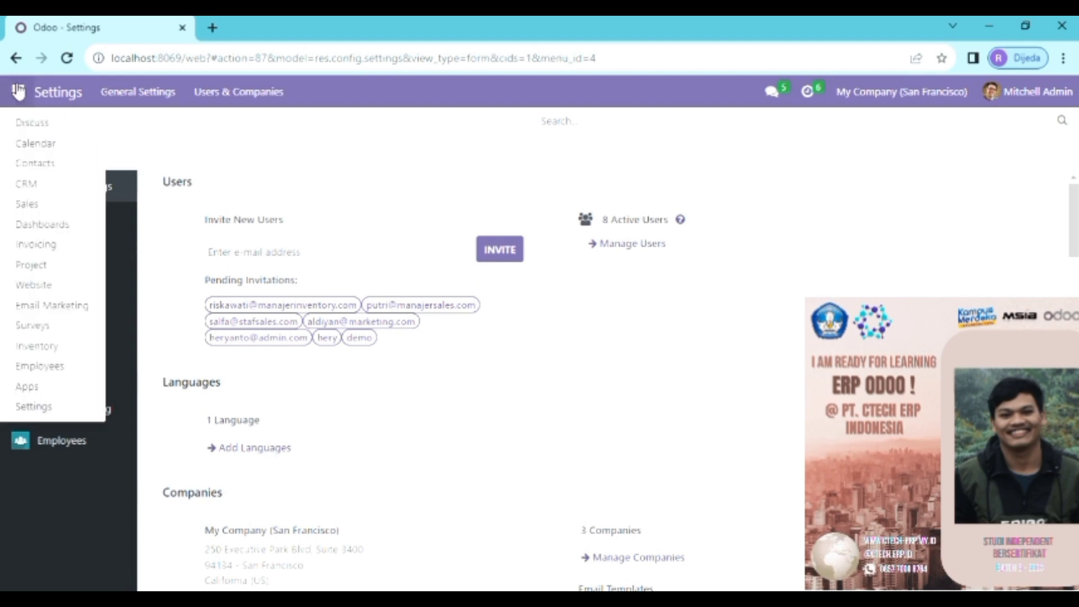
{"action": "left_click", "coordinate": [33, 122]}
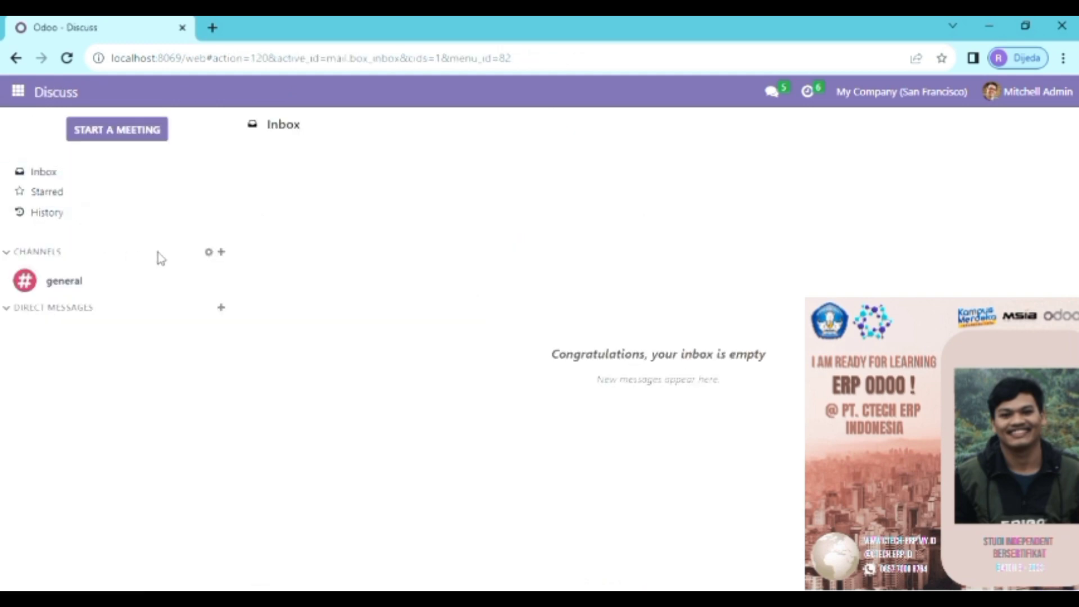
{"action": "left_click", "coordinate": [221, 254]}
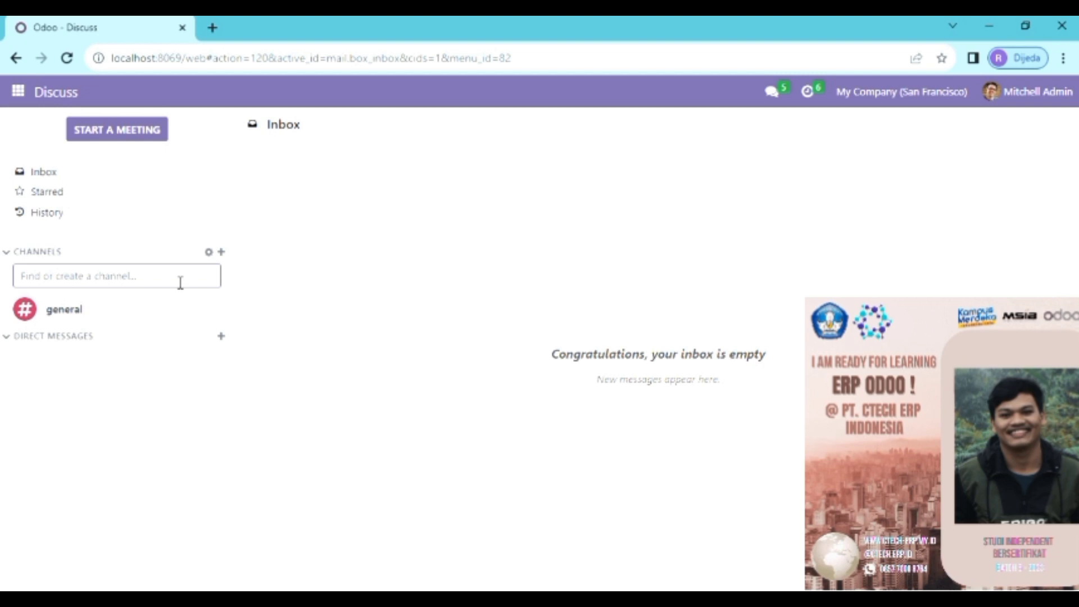
{"action": "type", "text": "K"}
{"action": "key", "text": "BackSpace"}
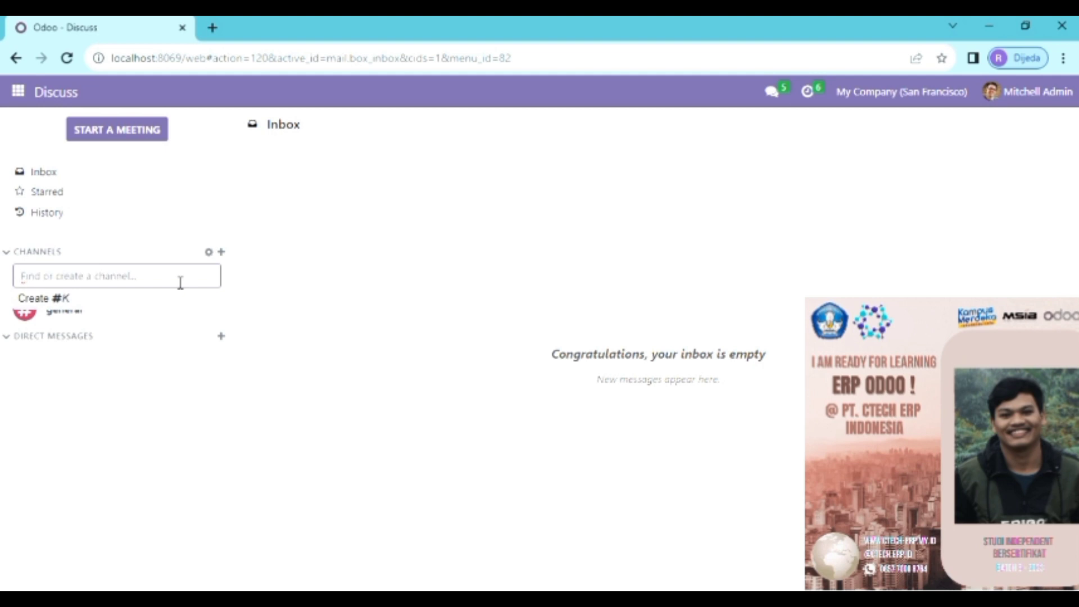
{"action": "type", "text": "s"}
{"action": "key", "text": "BackSpace"}
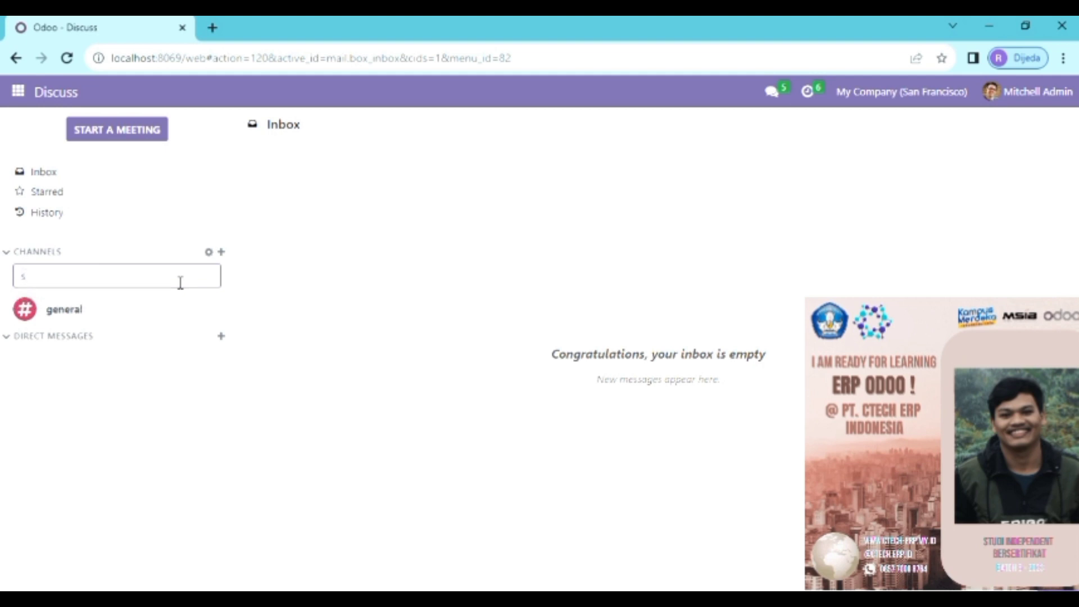
{"action": "type", "text": "Skena"}
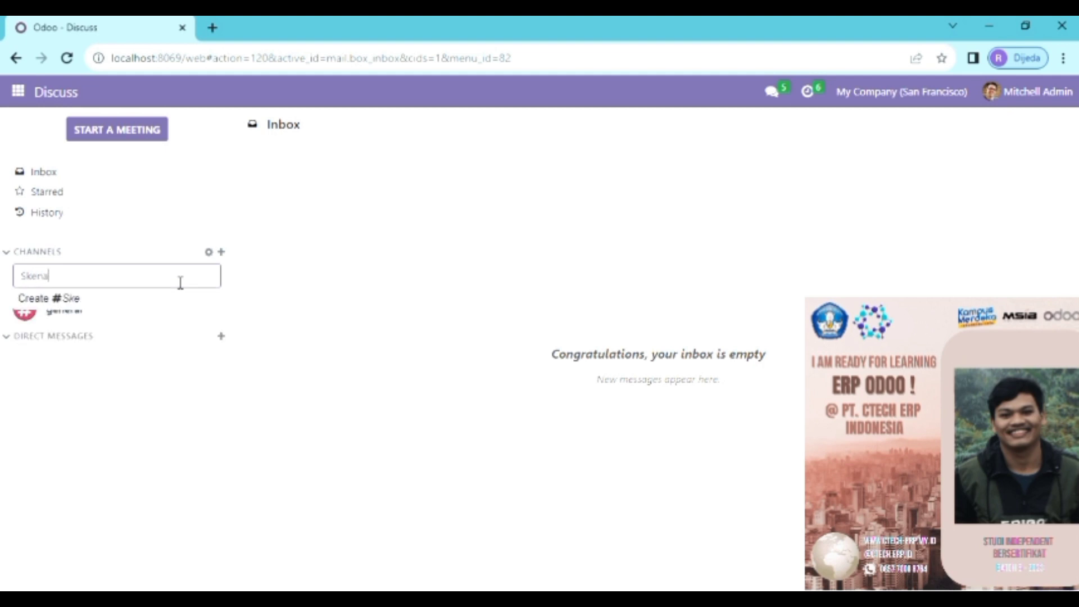
{"action": "type", "text": "rio Sales K"}
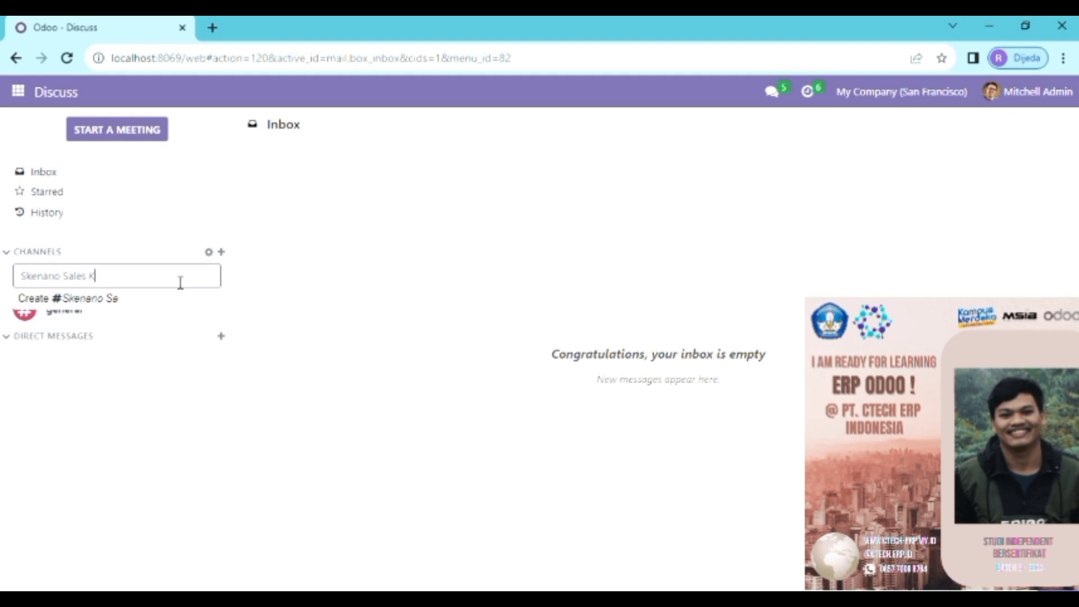
{"action": "type", "text": "elompok"}
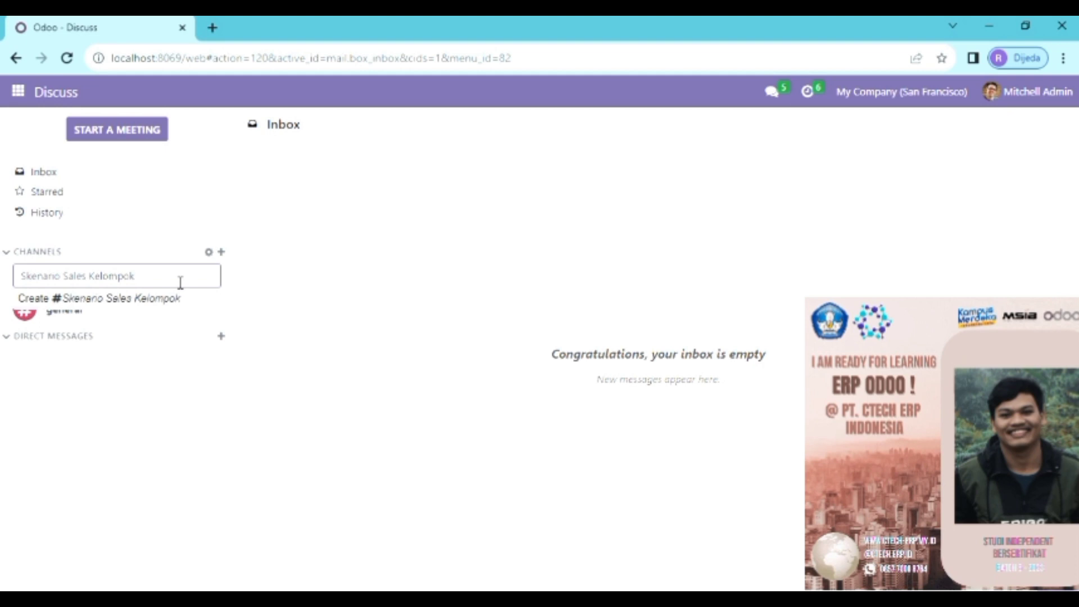
{"action": "type", "text": " 9"}
{"action": "key", "text": "Return"}
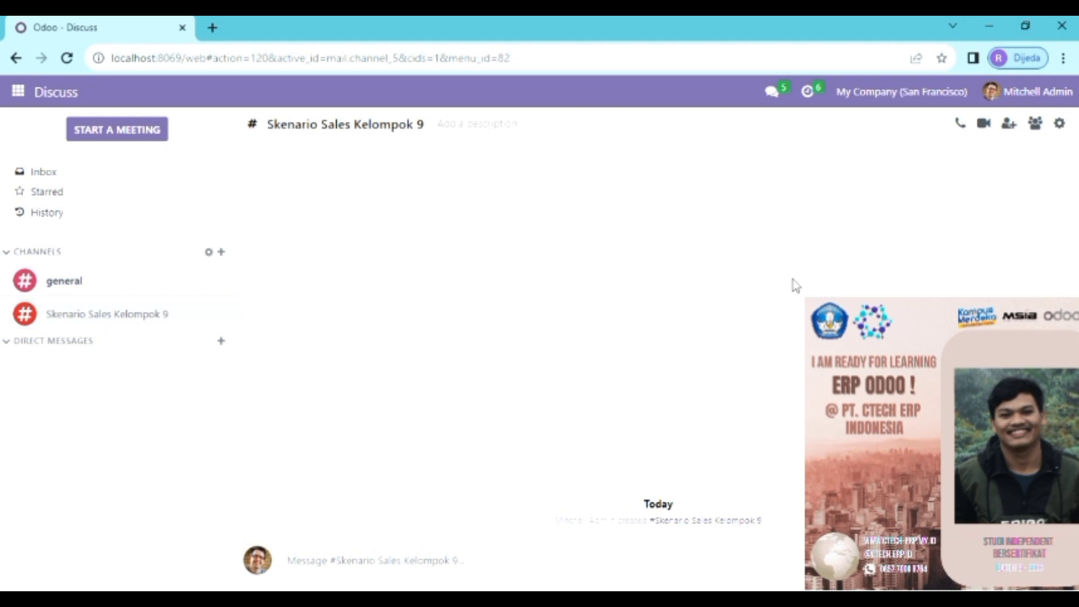
Step: Open the invite panel in the Skenario Sales Kelompok 9 channel and tick five users
{"action": "left_click", "coordinate": [1011, 126]}
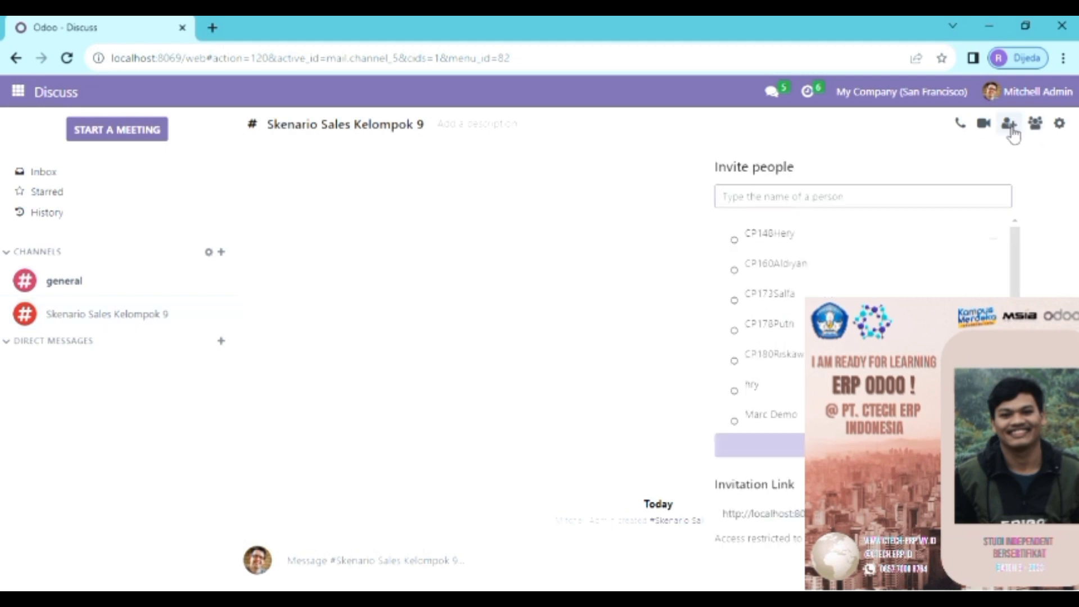
{"action": "left_click", "coordinate": [994, 234]}
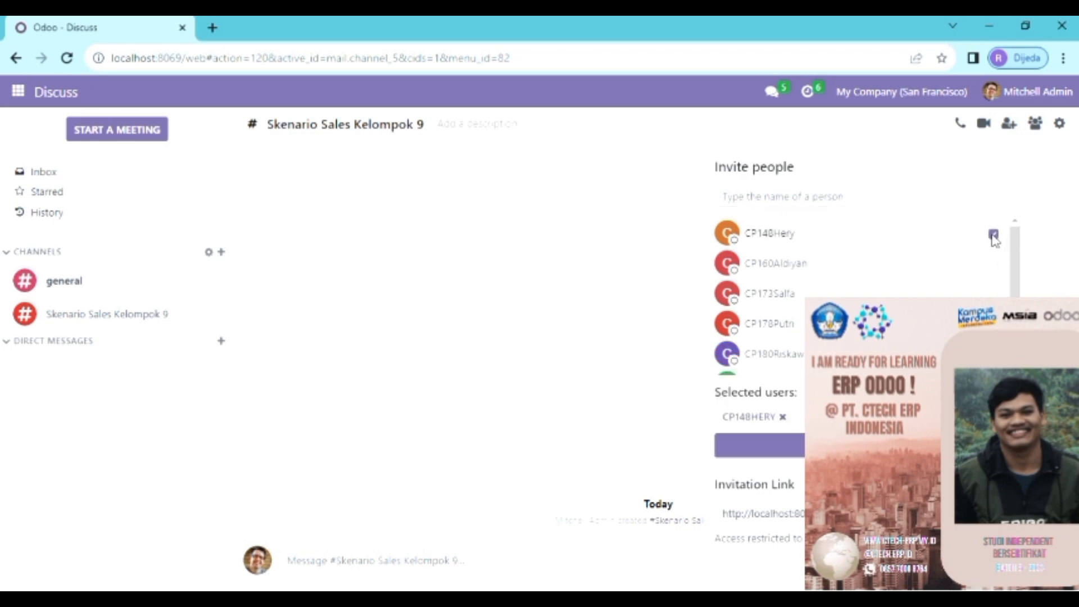
{"action": "left_click", "coordinate": [993, 263]}
{"action": "left_click", "coordinate": [993, 294]}
{"action": "left_click", "coordinate": [994, 323]}
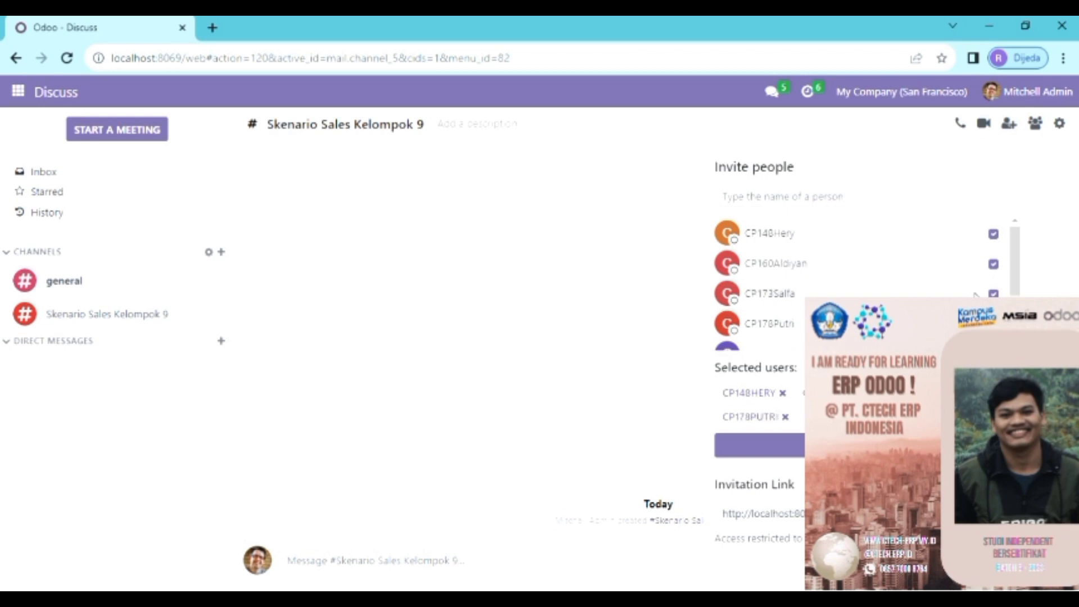
{"action": "scroll", "coordinate": [992, 297], "scroll_direction": "down", "scroll_amount": 2}
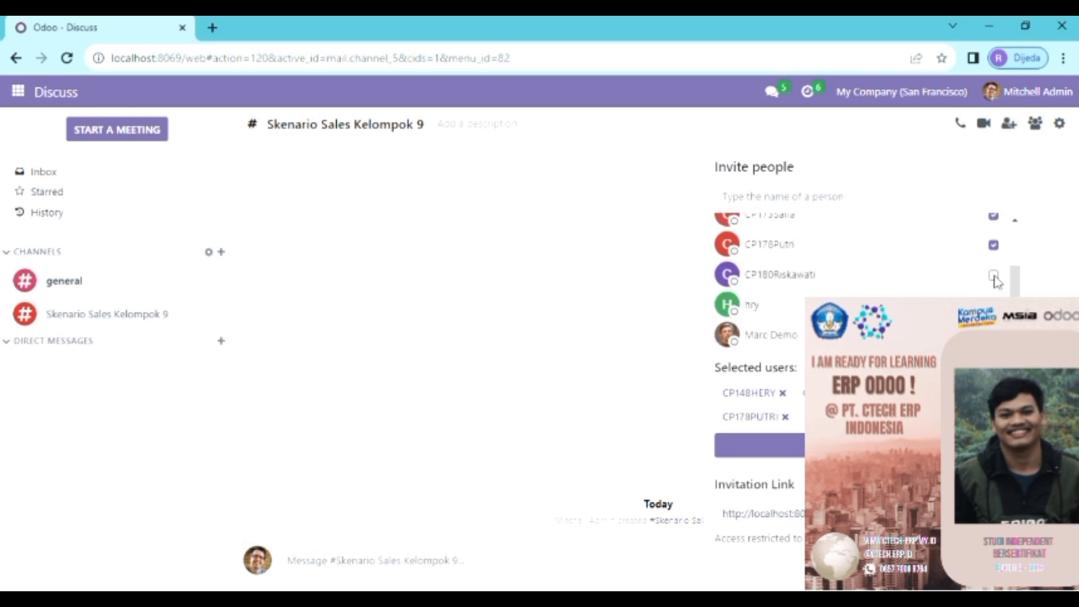
{"action": "left_click", "coordinate": [993, 275]}
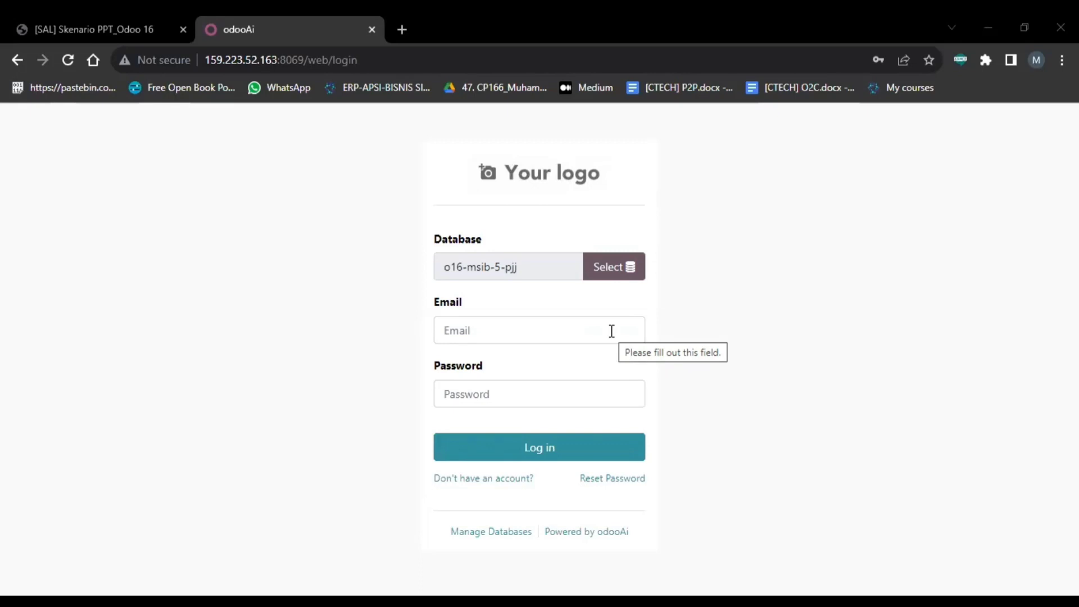
Step: Log in with the saved autofilled account credentials and open the apps menu
{"action": "left_click", "coordinate": [611, 331]}
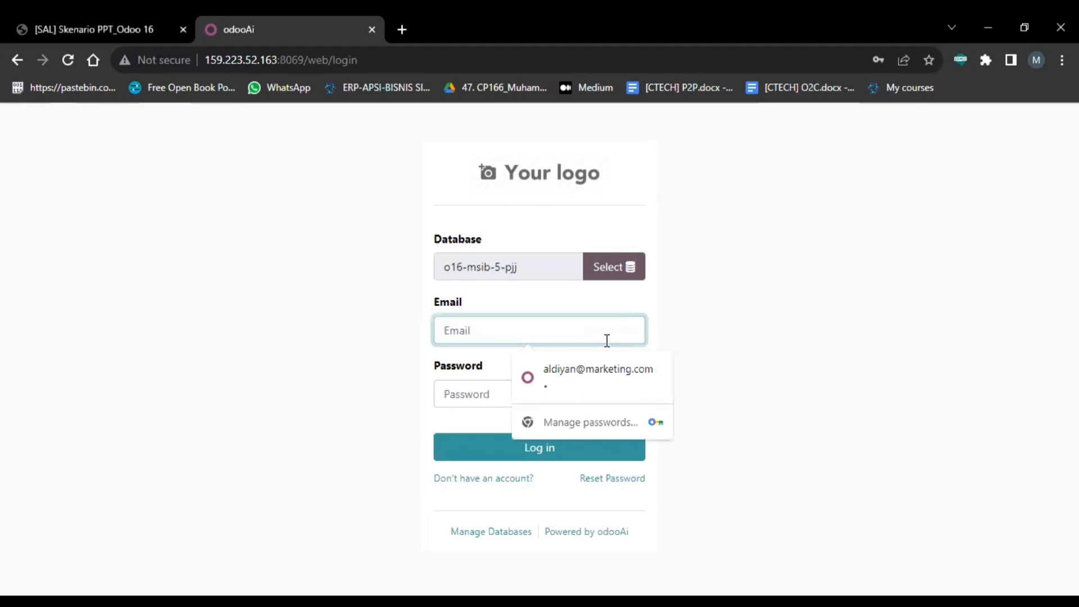
{"action": "left_click", "coordinate": [583, 371]}
{"action": "left_click", "coordinate": [548, 390]}
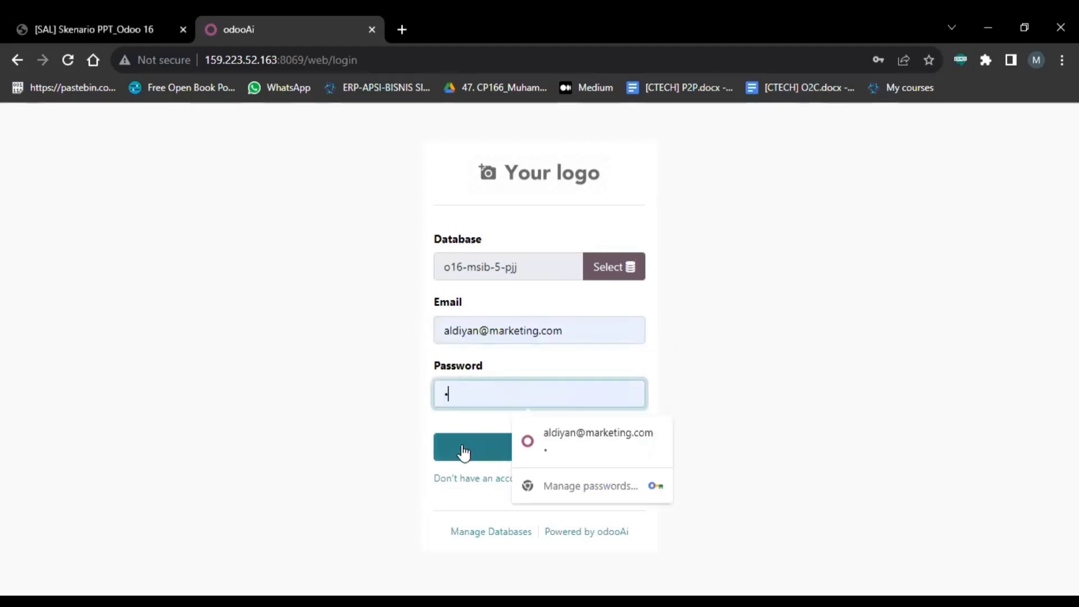
{"action": "left_click", "coordinate": [732, 383]}
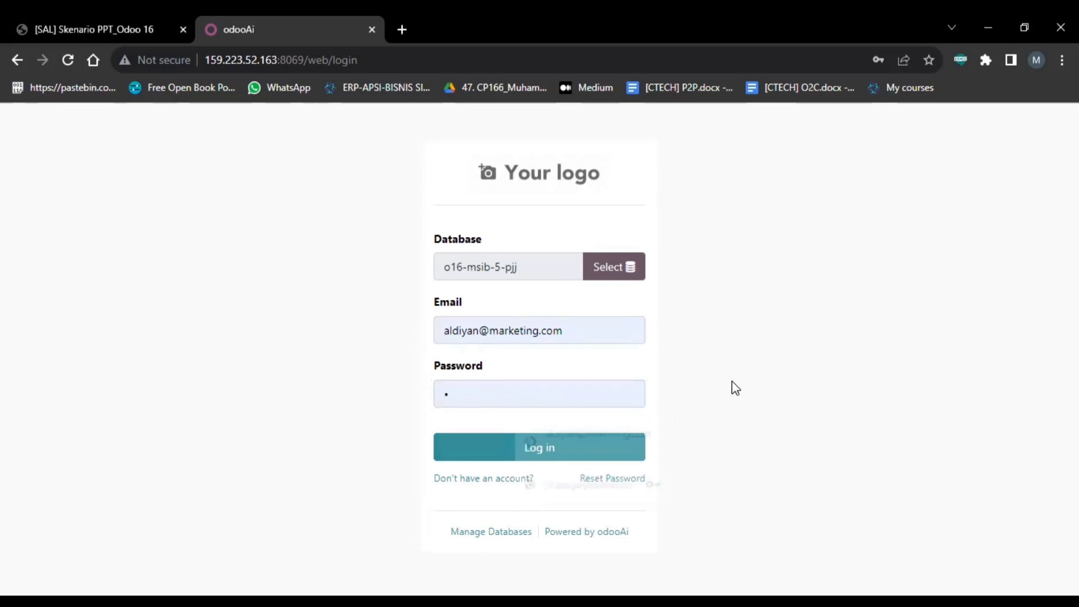
{"action": "left_click", "coordinate": [541, 450]}
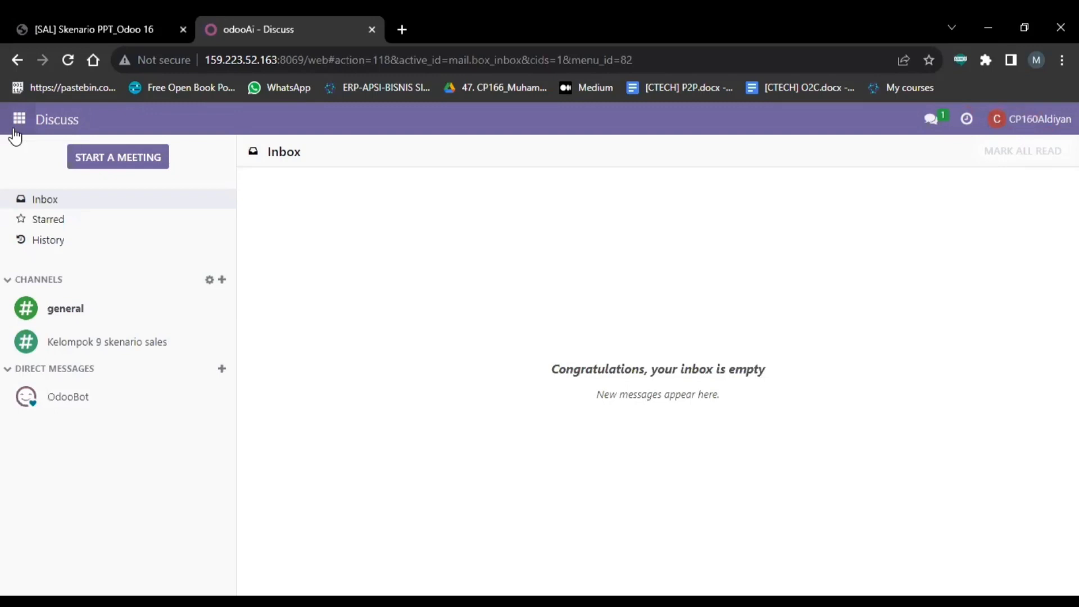
{"action": "left_click", "coordinate": [17, 123]}
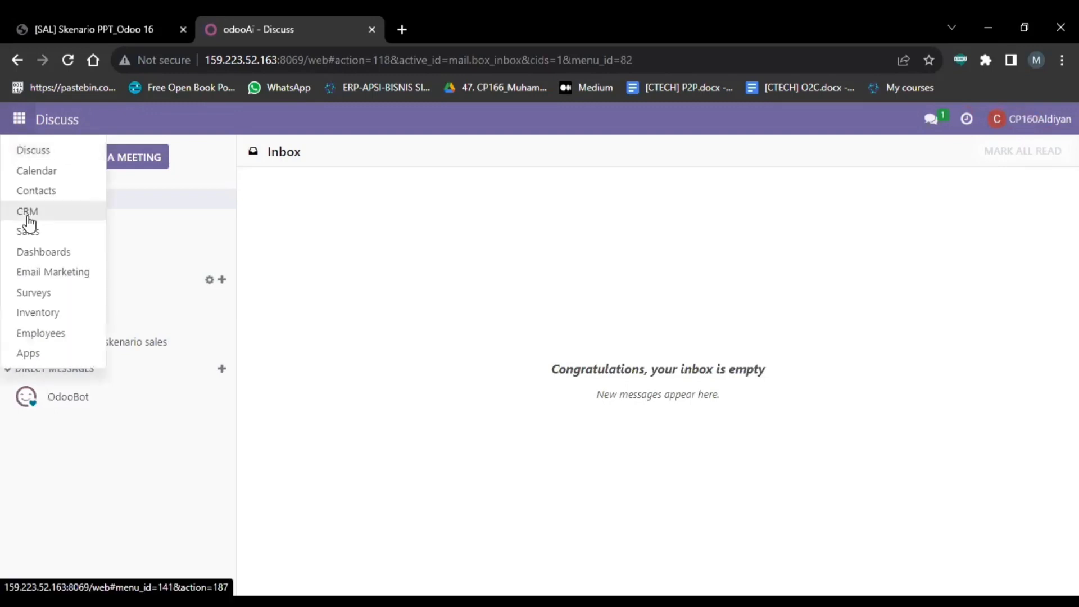
Step: Open the CRM app to show the Pipeline
{"action": "left_click", "coordinate": [470, 449]}
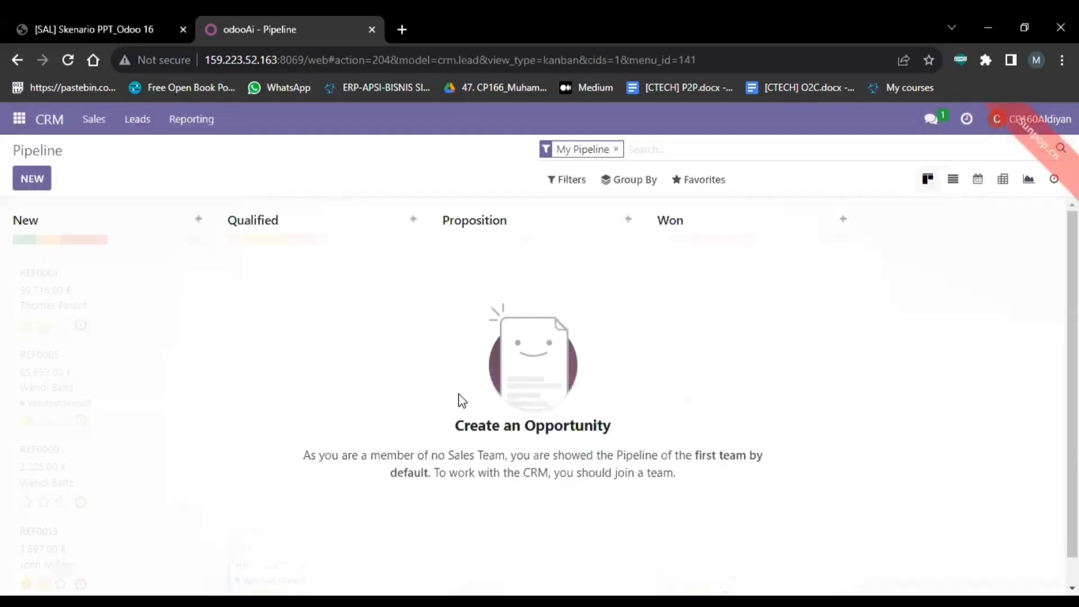
Step: Open the Leads list and start a new lead
{"action": "left_click", "coordinate": [136, 120]}
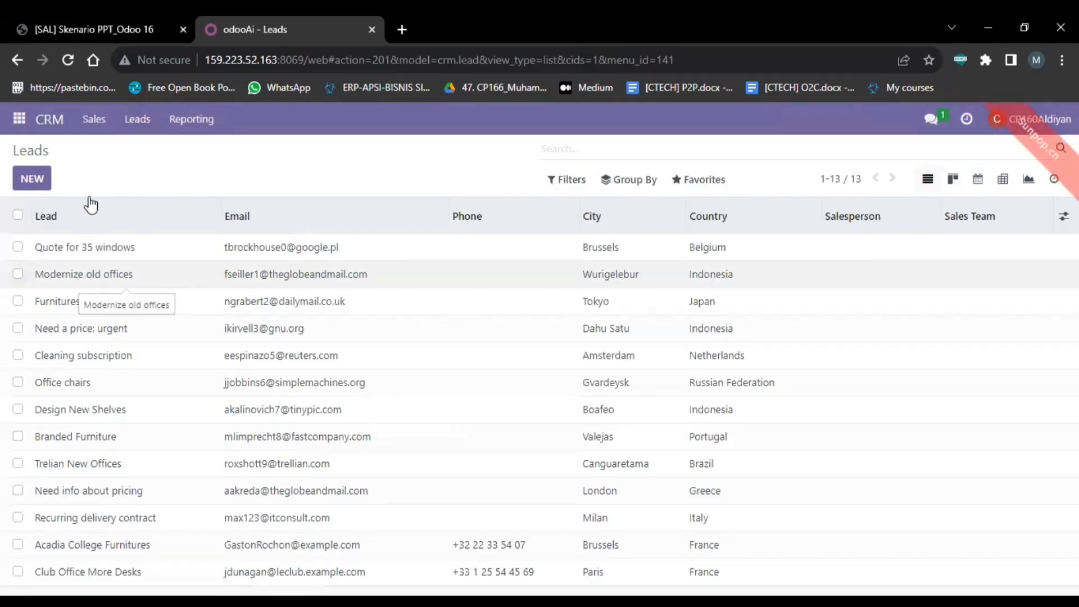
{"action": "left_click", "coordinate": [45, 184]}
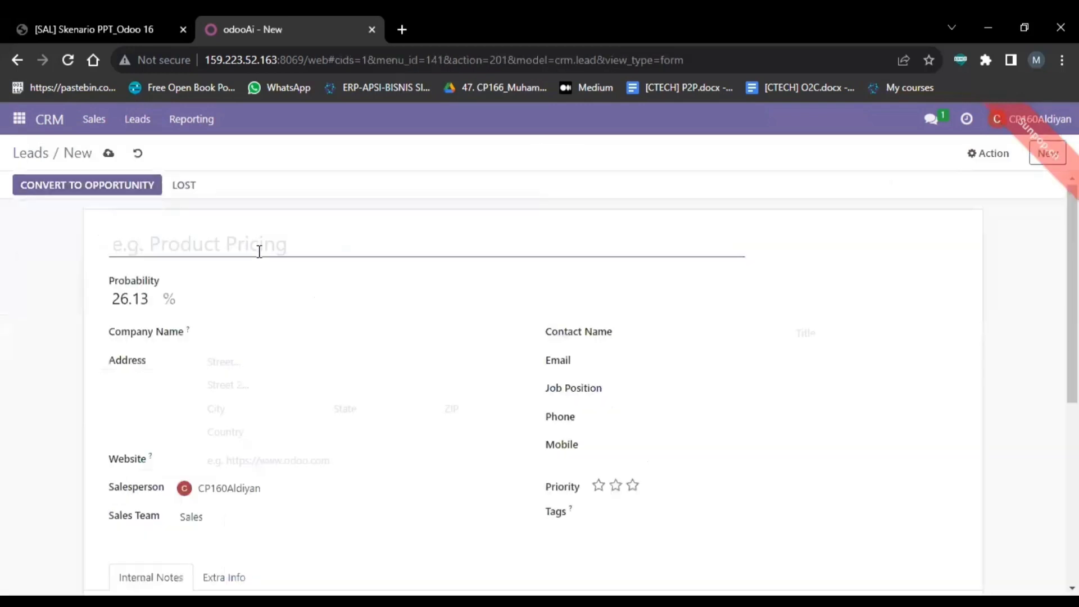
Step: Title the new lead 'Promo Bulan Oktober'
{"action": "left_click", "coordinate": [260, 251]}
{"action": "type", "text": "Proo"}
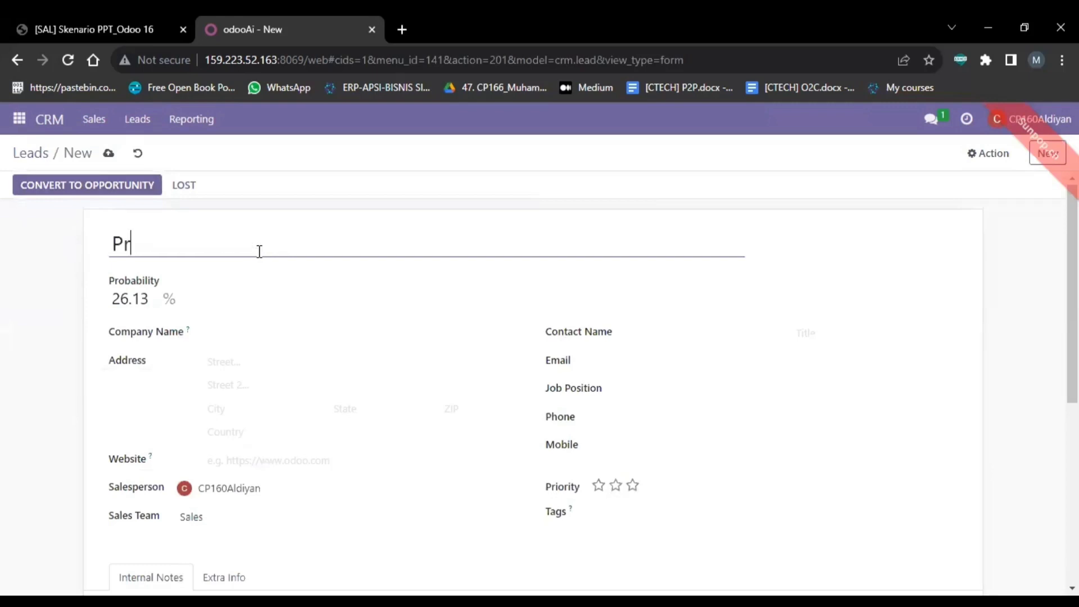
{"action": "key", "text": "BackSpace"}
{"action": "type", "text": "jo"}
{"action": "key", "text": "BackSpace"}
{"action": "key", "text": "BackSpace"}
{"action": "type", "text": "o"}
{"action": "key", "text": "BackSpace"}
{"action": "type", "text": "mo Bulan"}
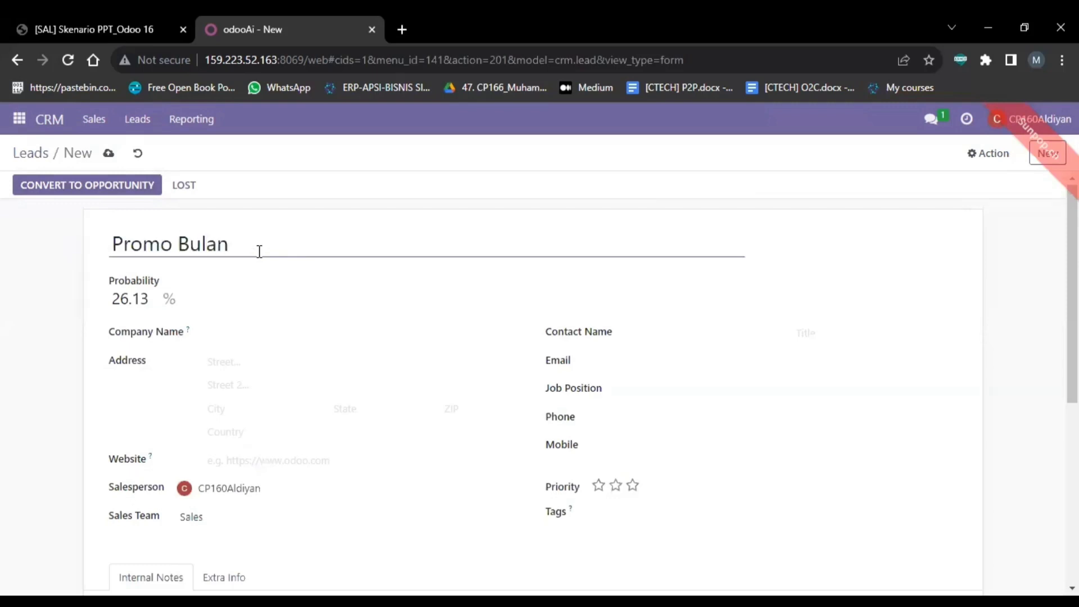
{"action": "type", "text": " Oktober"}
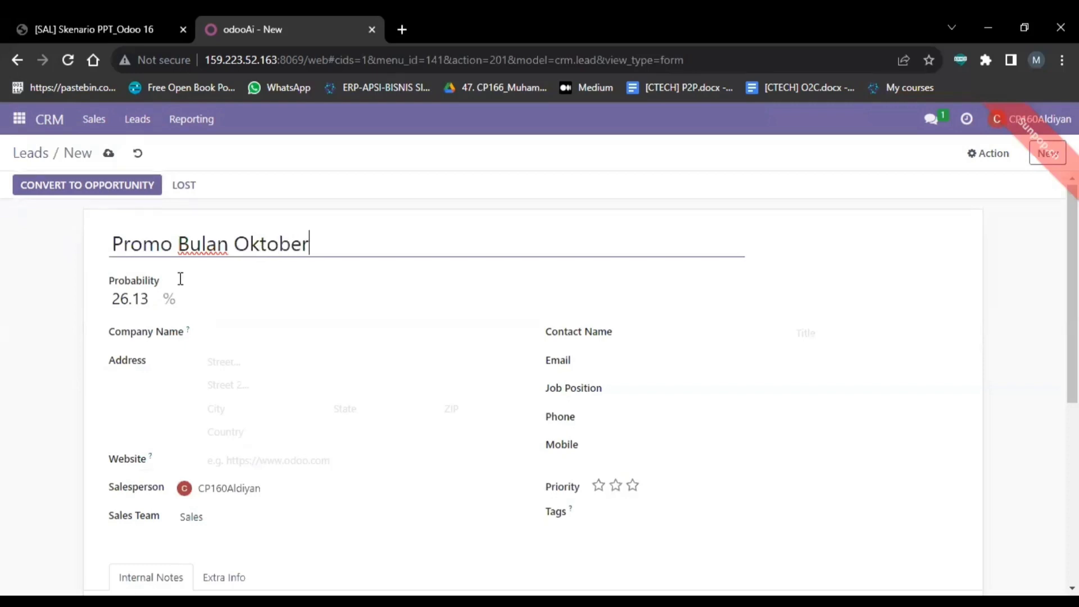
Step: Set the probability to 40.00% and cancel the accidental browser Save As window
{"action": "left_click", "coordinate": [131, 299]}
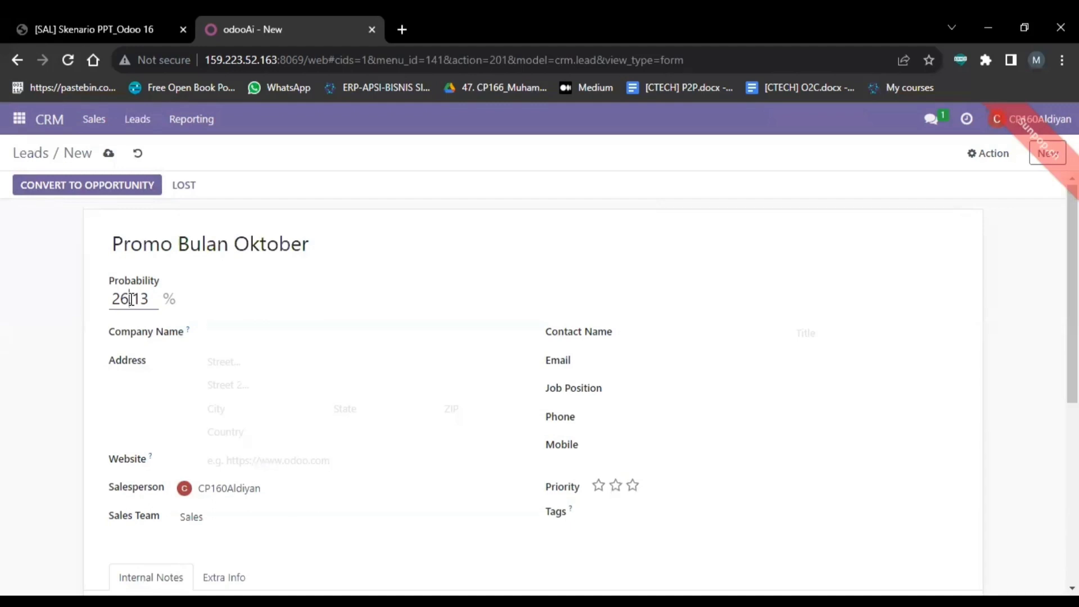
{"action": "key", "text": "BackSpace"}
{"action": "key", "text": "BackSpace"}
{"action": "key", "text": "ctrl+a"}
{"action": "type", "text": "40"}
{"action": "left_click", "coordinate": [221, 372]}
{"action": "key", "text": "ctrl+s"}
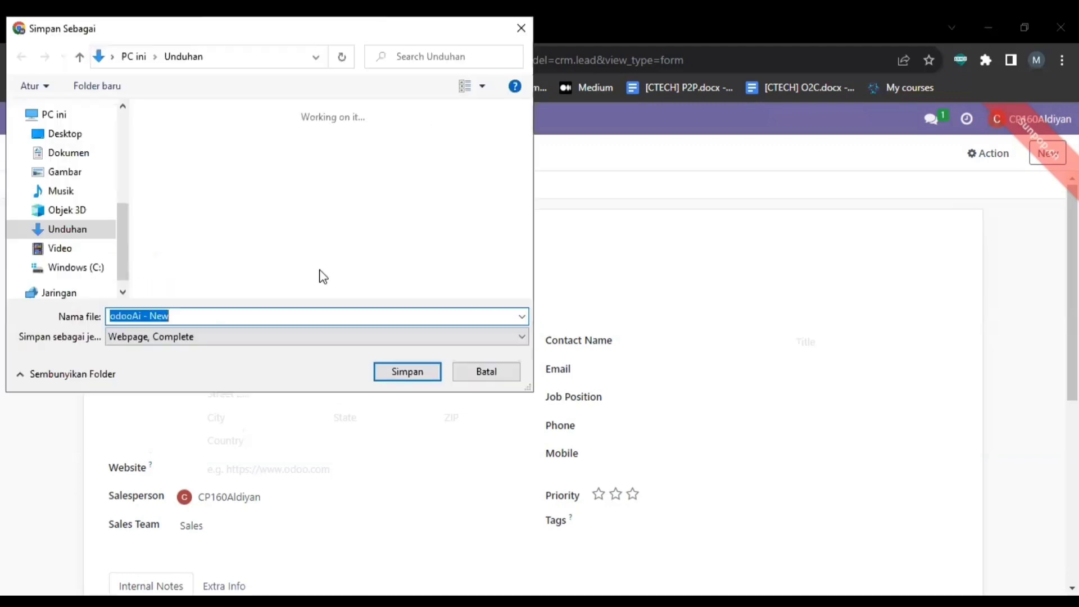
{"action": "left_click", "coordinate": [494, 374]}
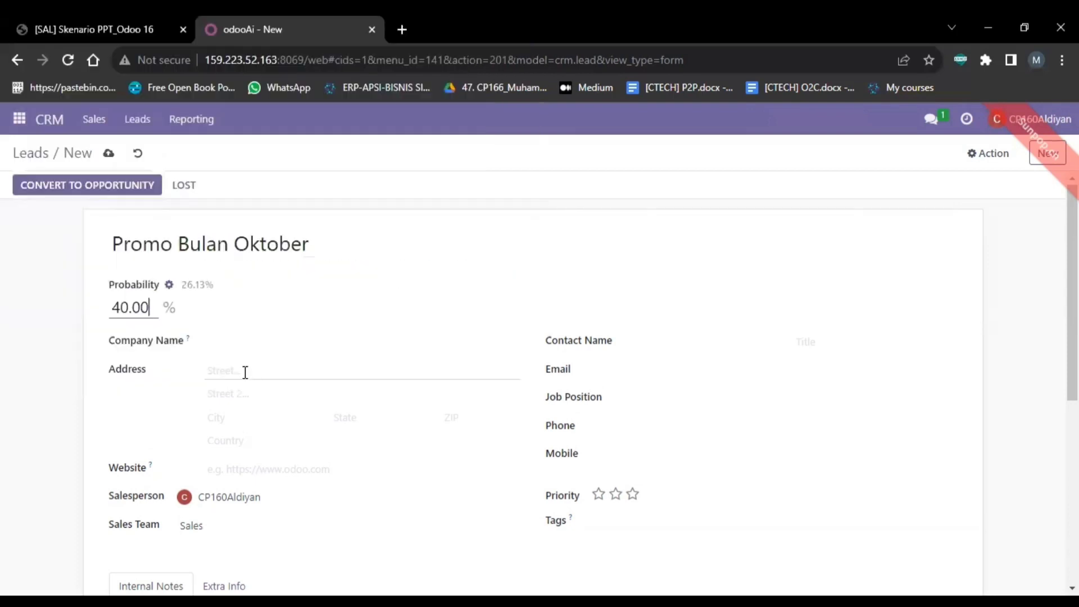
{"action": "left_click", "coordinate": [245, 372]}
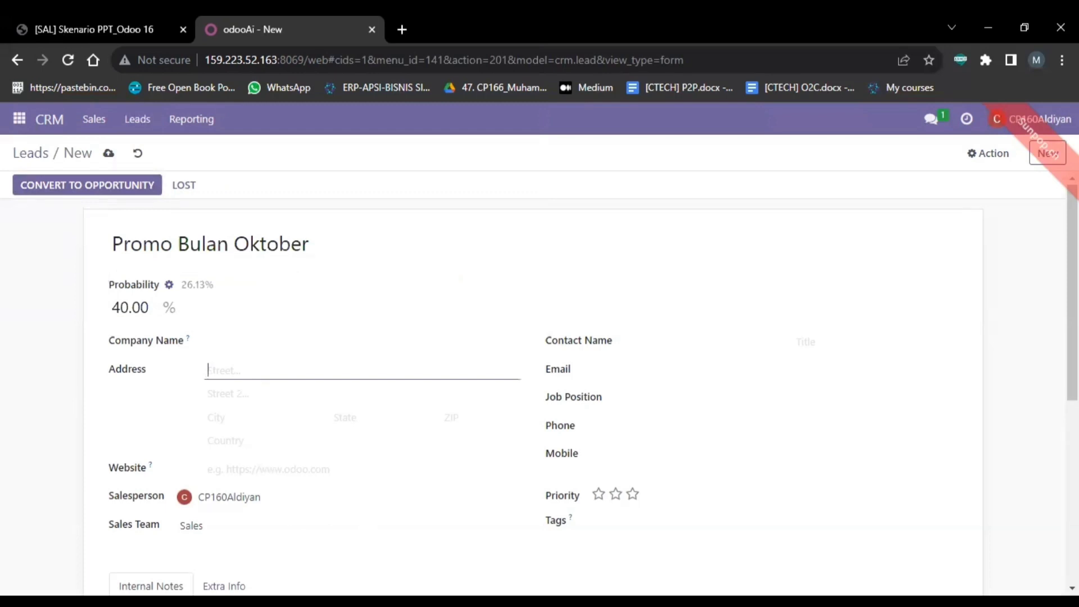
{"action": "key", "text": "alt+Tab"}
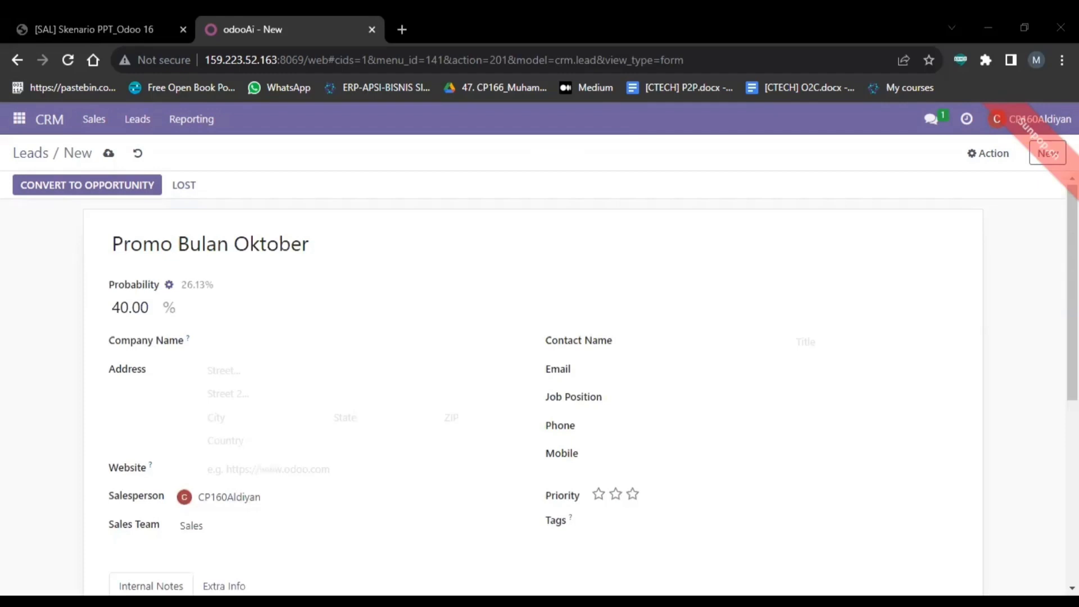
Step: Enter street lines Jalan Lumba and Jalan Mangga and city Padang
{"action": "left_click", "coordinate": [261, 368]}
{"action": "type", "text": "Jalan Lumba"}
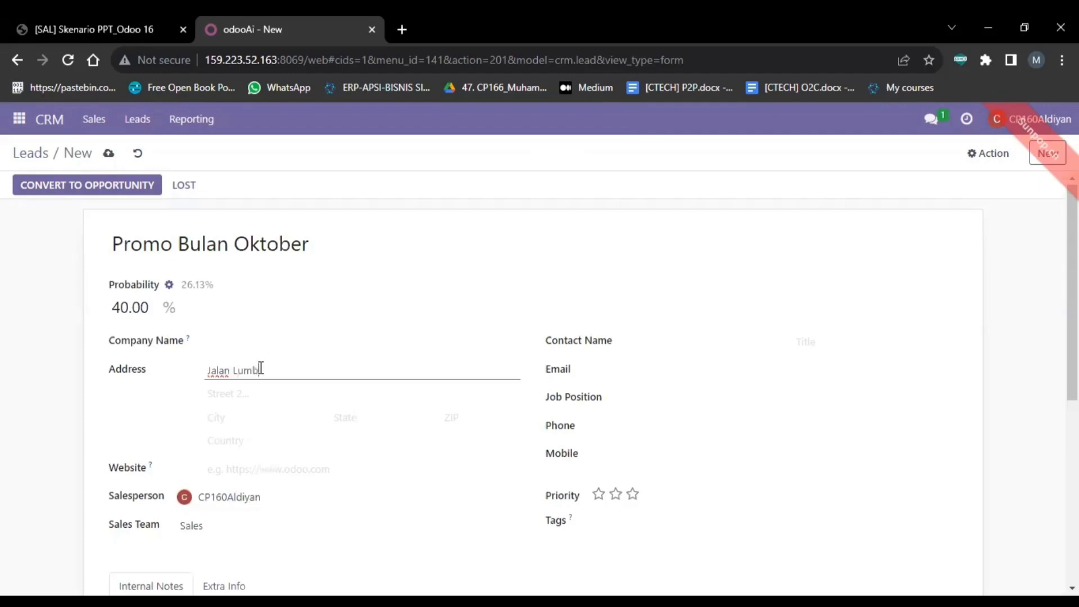
{"action": "left_click", "coordinate": [248, 392]}
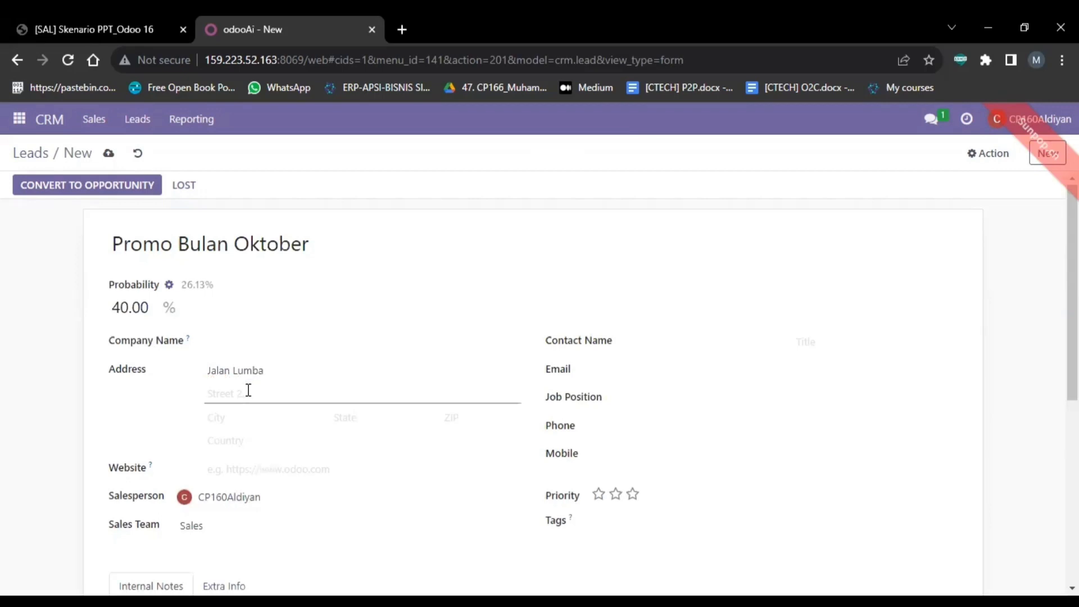
{"action": "type", "text": "Jalan Mangga"}
{"action": "left_click", "coordinate": [228, 416]}
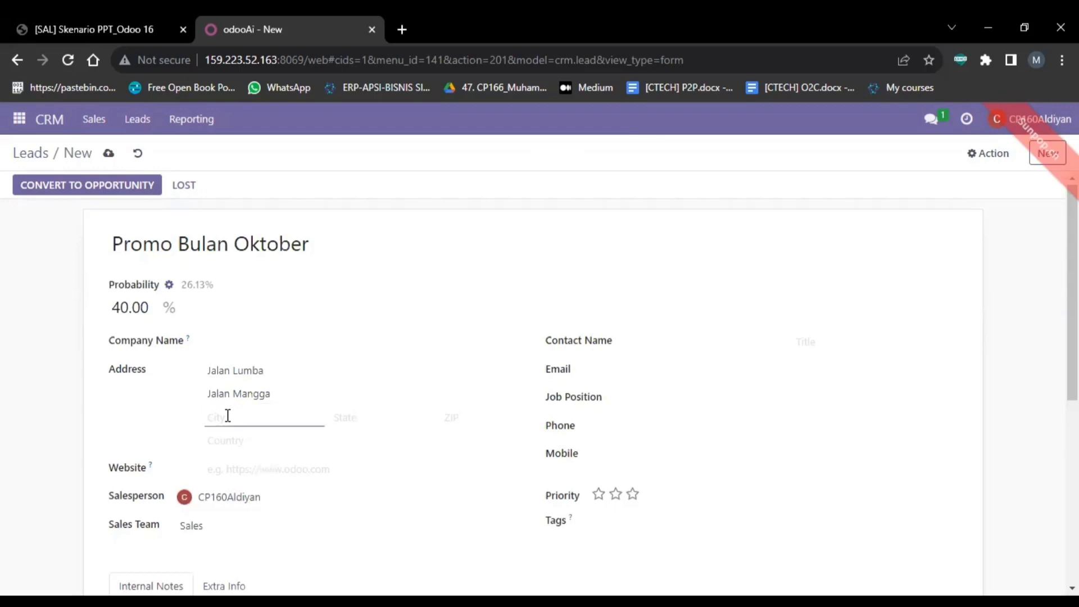
{"action": "type", "text": "Pp"}
{"action": "type", "text": "adan"}
{"action": "key", "text": "BackSpace"}
{"action": "key", "text": "BackSpace"}
{"action": "key", "text": "BackSpace"}
{"action": "key", "text": "BackSpace"}
{"action": "key", "text": "BackSpace"}
{"action": "type", "text": "adang"}
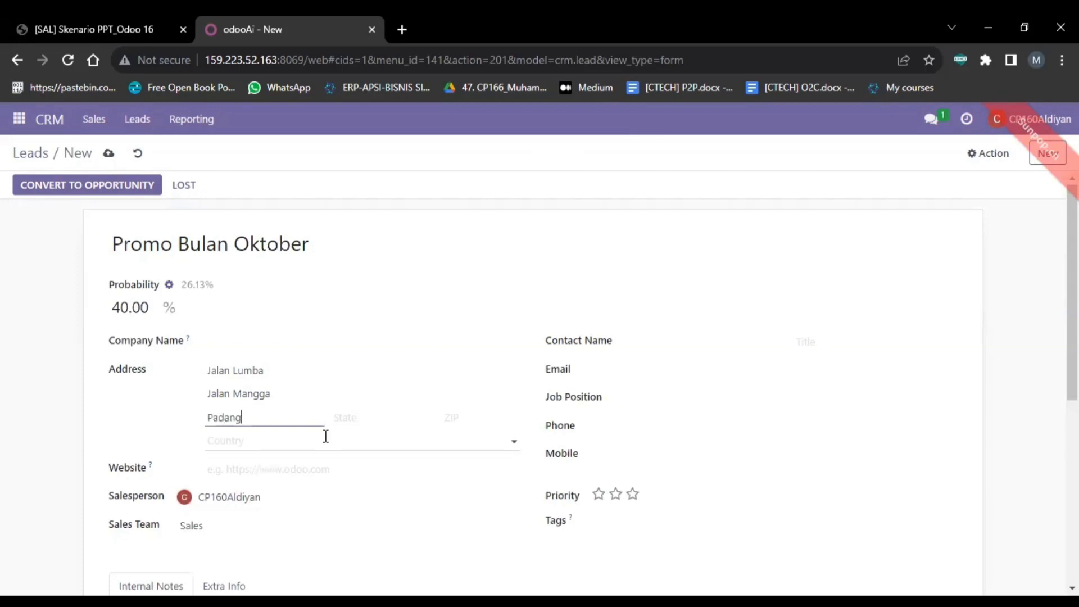
Step: Set the country to Indonesia through the full country search
{"action": "left_click", "coordinate": [325, 436]}
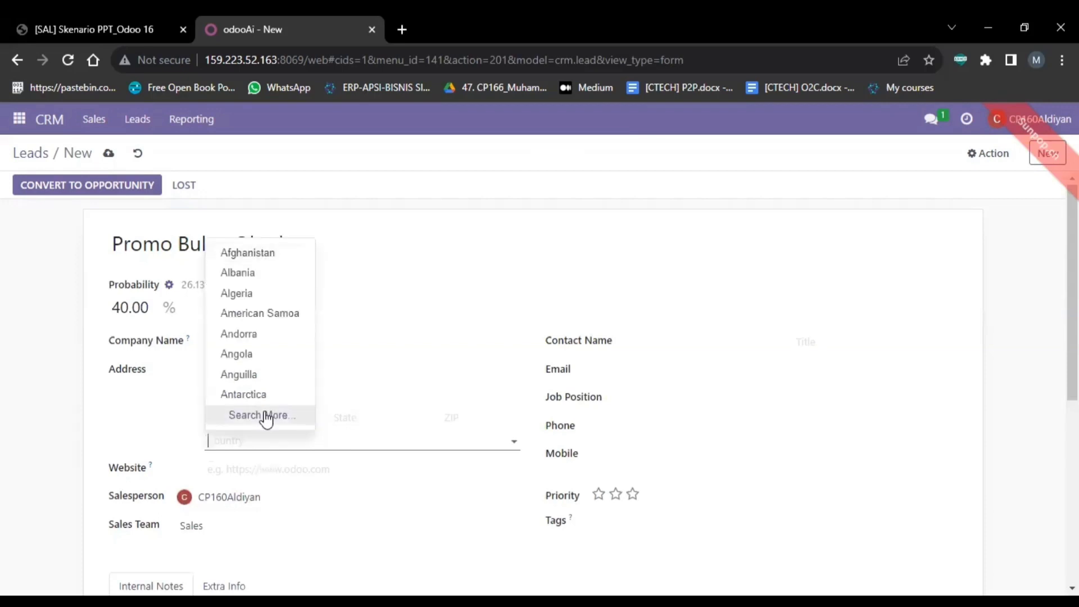
{"action": "key", "text": "Escape"}
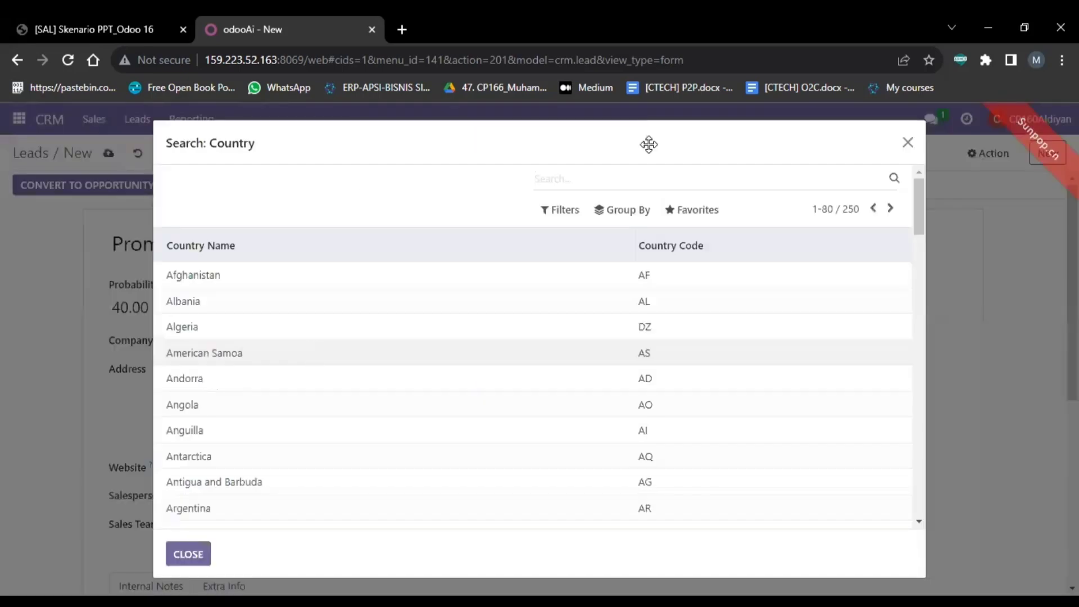
{"action": "type", "text": "Indo"}
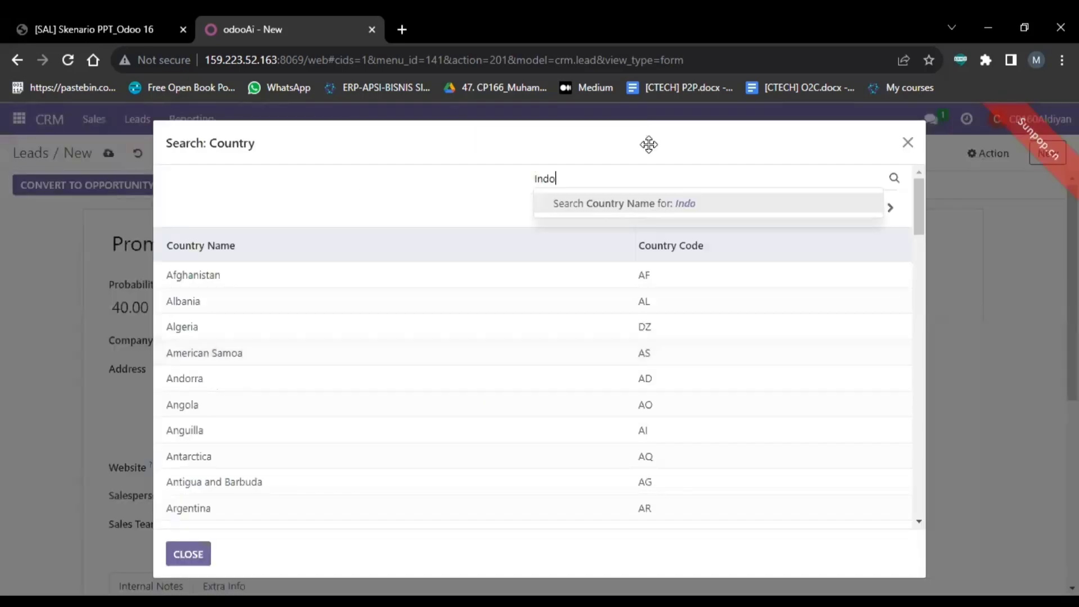
{"action": "type", "text": "nesia"}
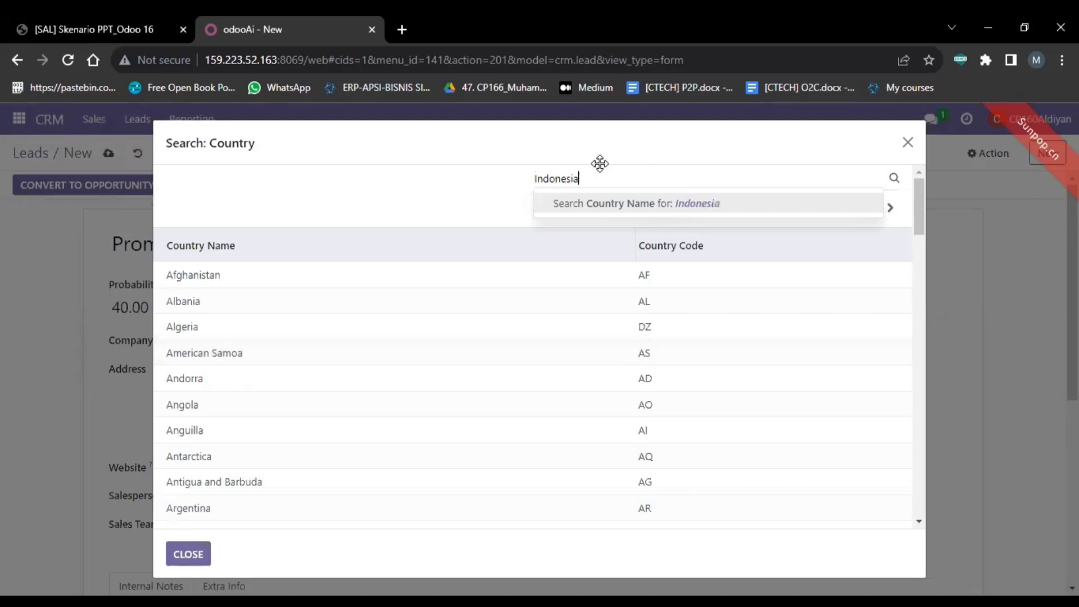
{"action": "key", "text": "Return"}
{"action": "left_click", "coordinate": [395, 274]}
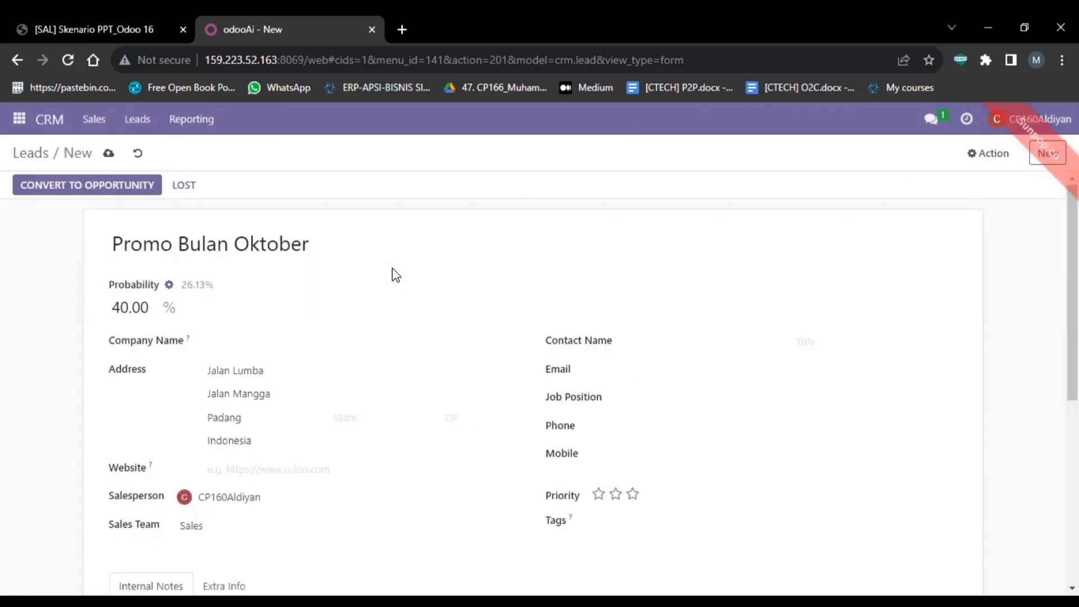
Step: Enter the contact's name and e-mail address
{"action": "left_click", "coordinate": [644, 339]}
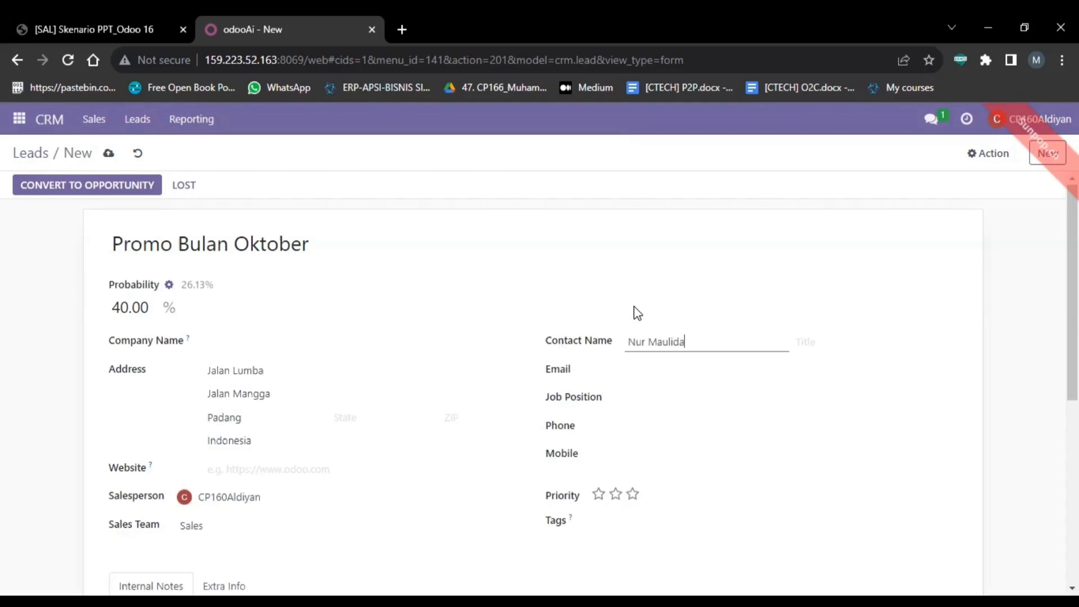
{"action": "left_click", "coordinate": [641, 367]}
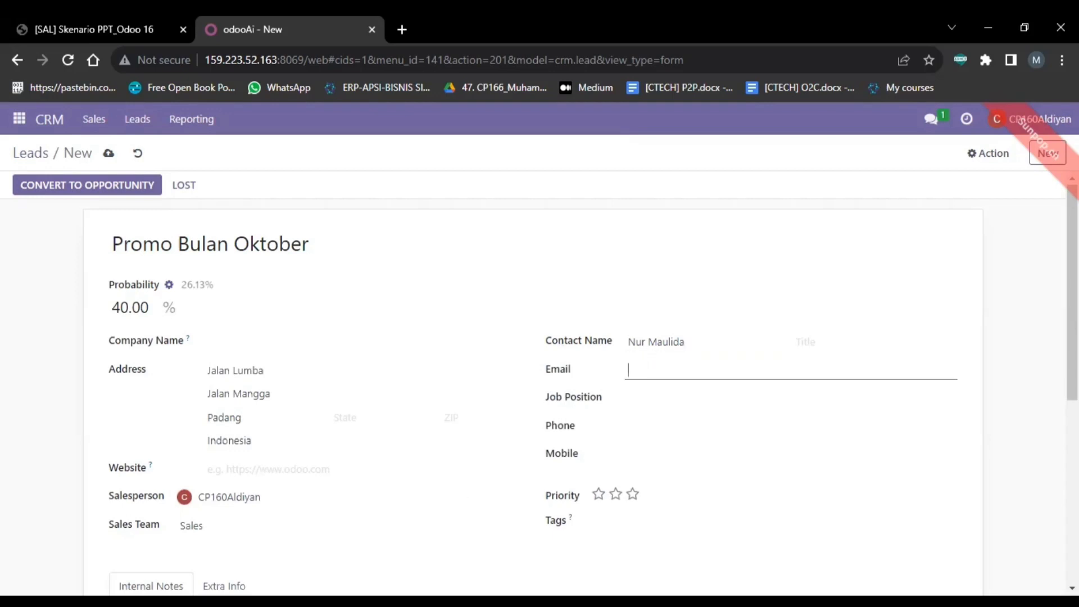
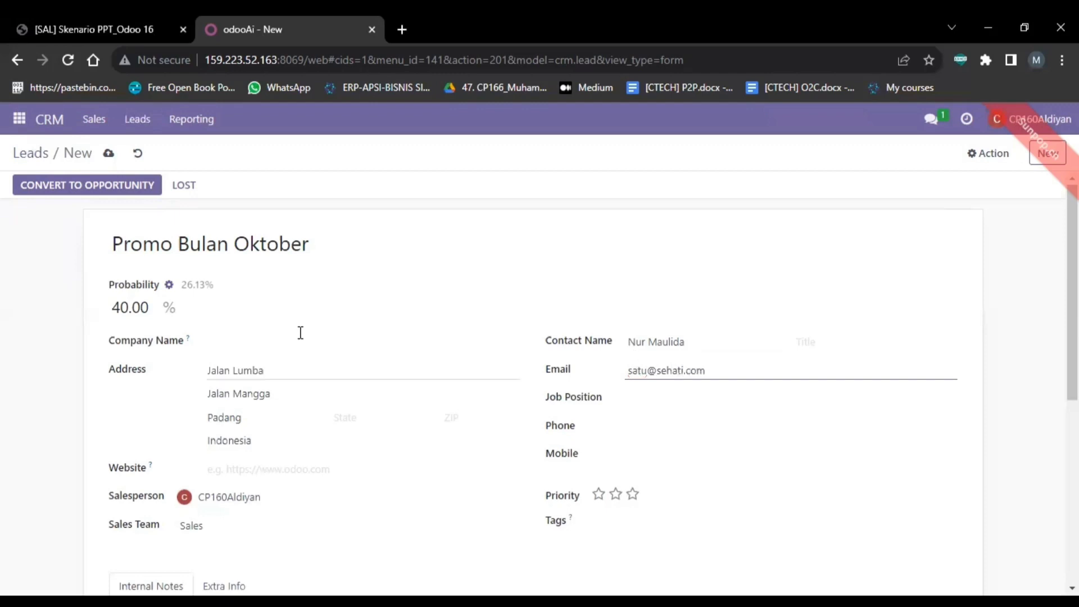
Step: Enter company name PT Satu Sehati
{"action": "left_click", "coordinate": [284, 337]}
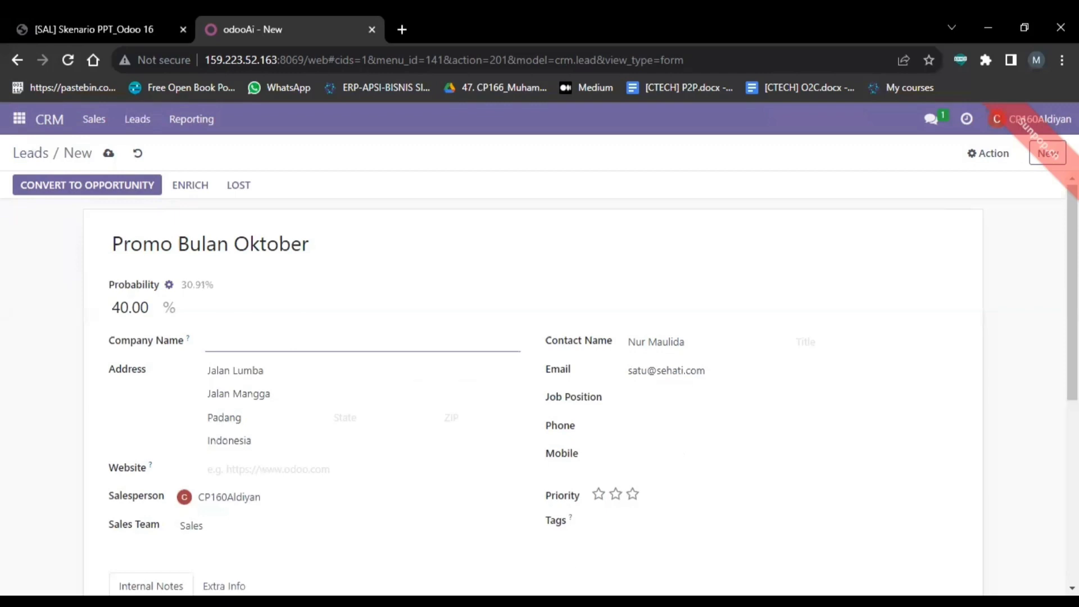
{"action": "key", "text": "alt+Tab"}
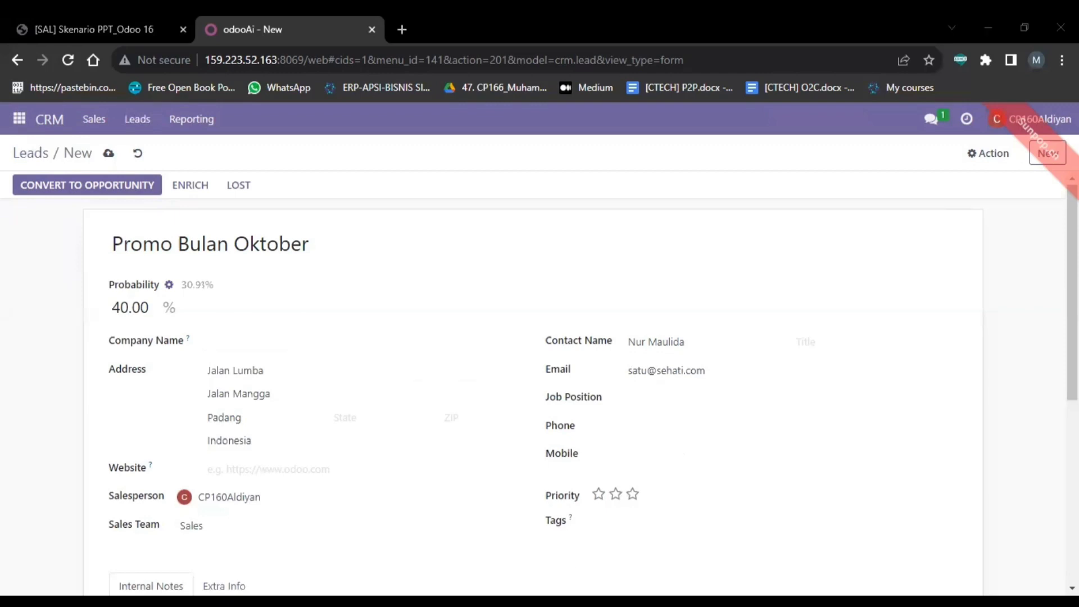
{"action": "left_click", "coordinate": [420, 344]}
{"action": "type", "text": "PT S"}
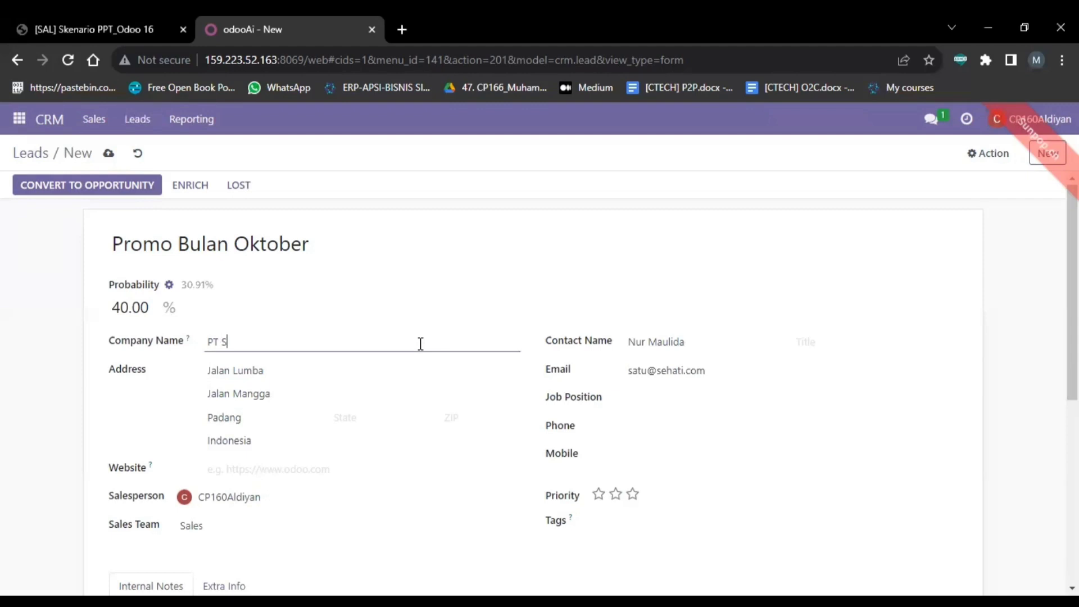
{"action": "type", "text": "atu Sehati"}
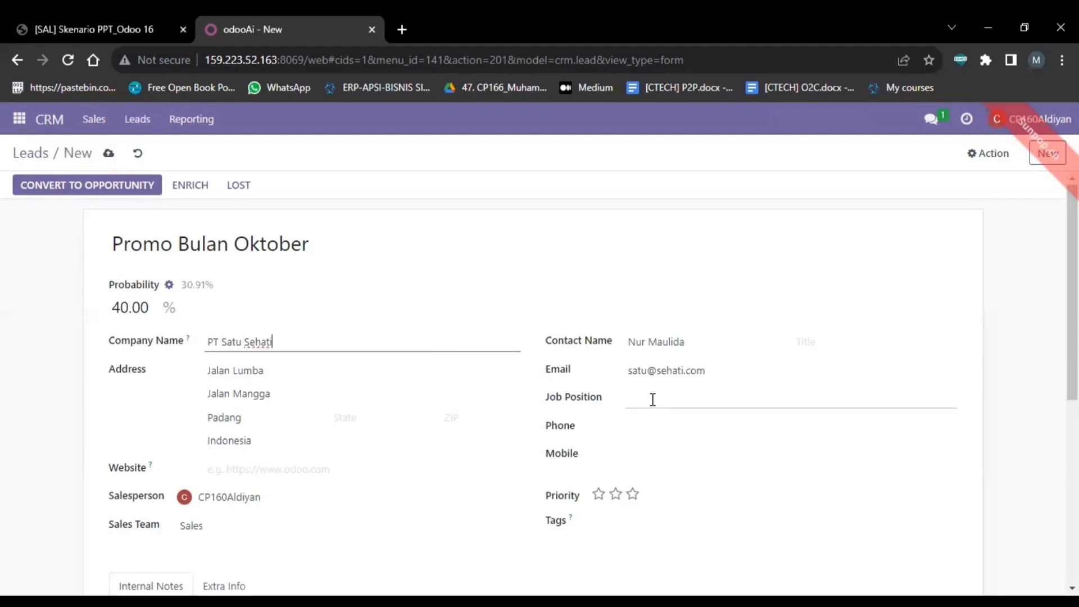
Step: Paste the contact's phone number and prefix it with +62
{"action": "left_click", "coordinate": [652, 399]}
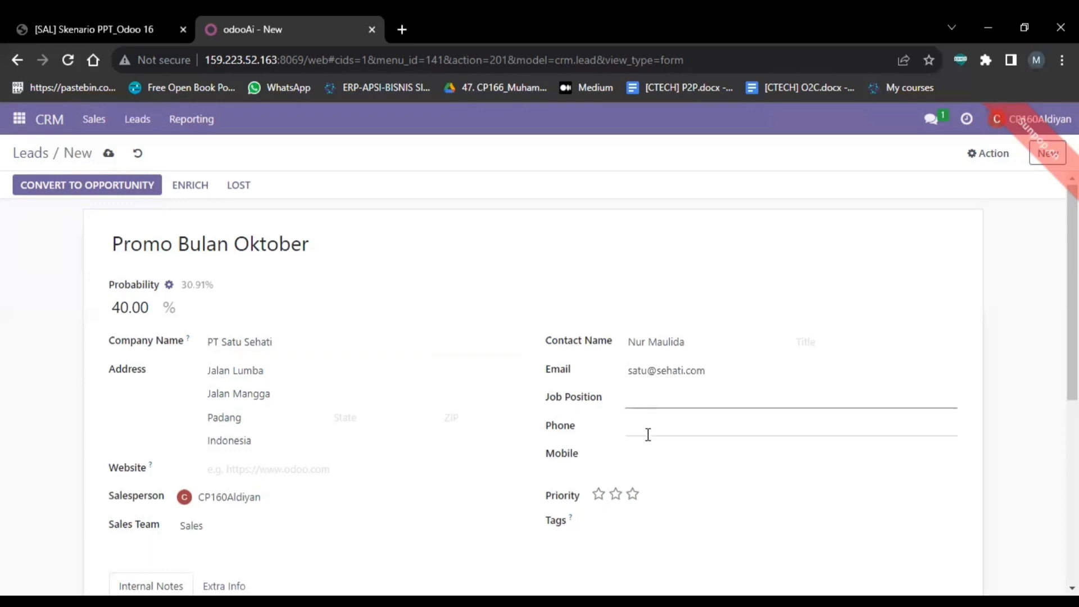
{"action": "left_click", "coordinate": [648, 435]}
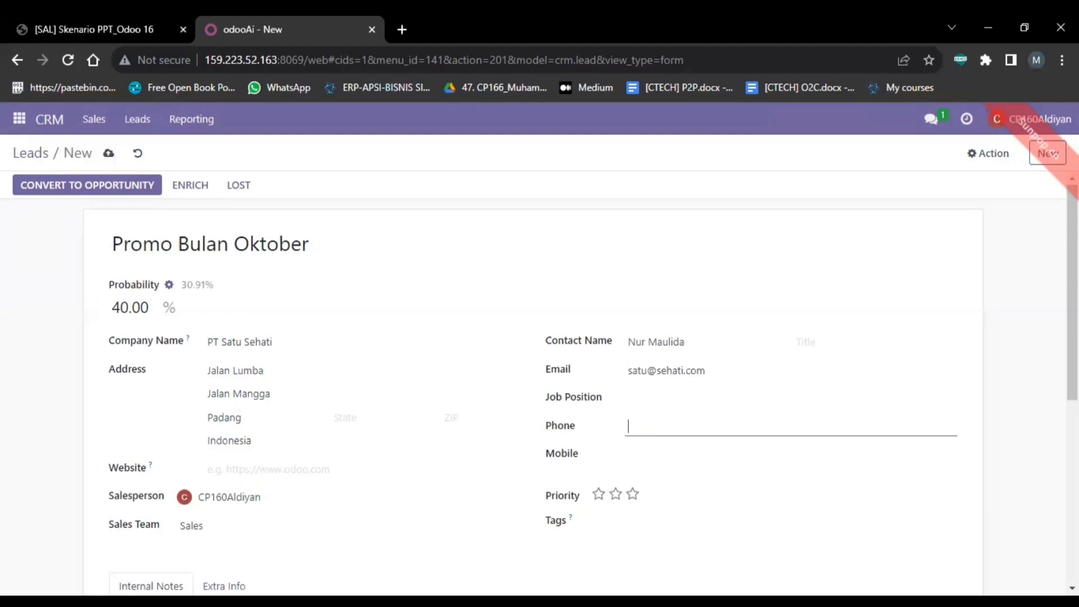
{"action": "key", "text": "alt+Tab"}
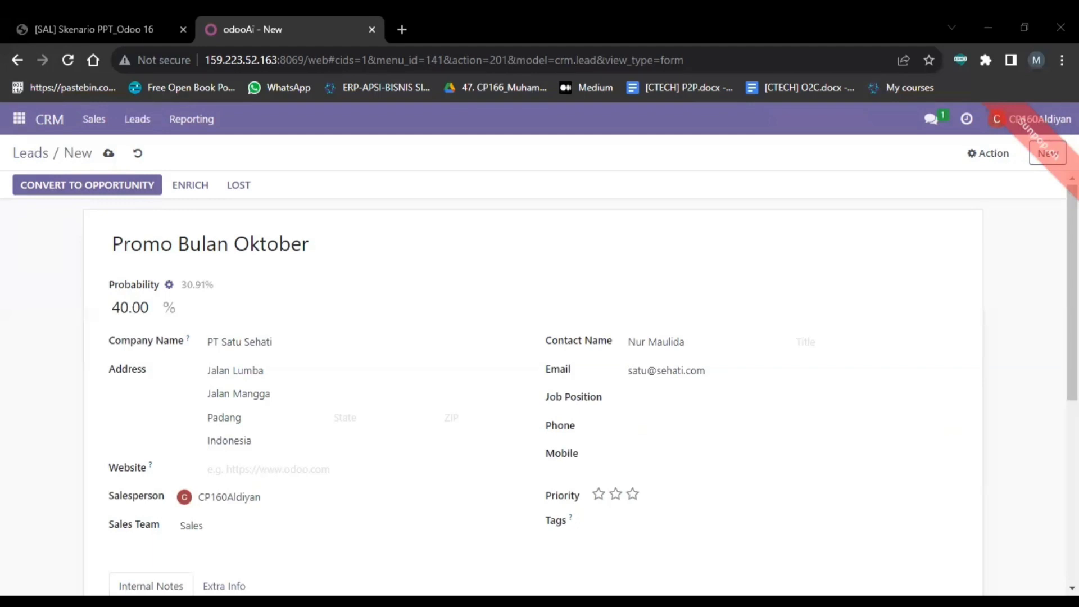
{"action": "key", "text": "alt+Tab"}
{"action": "key", "text": "ctrl+v"}
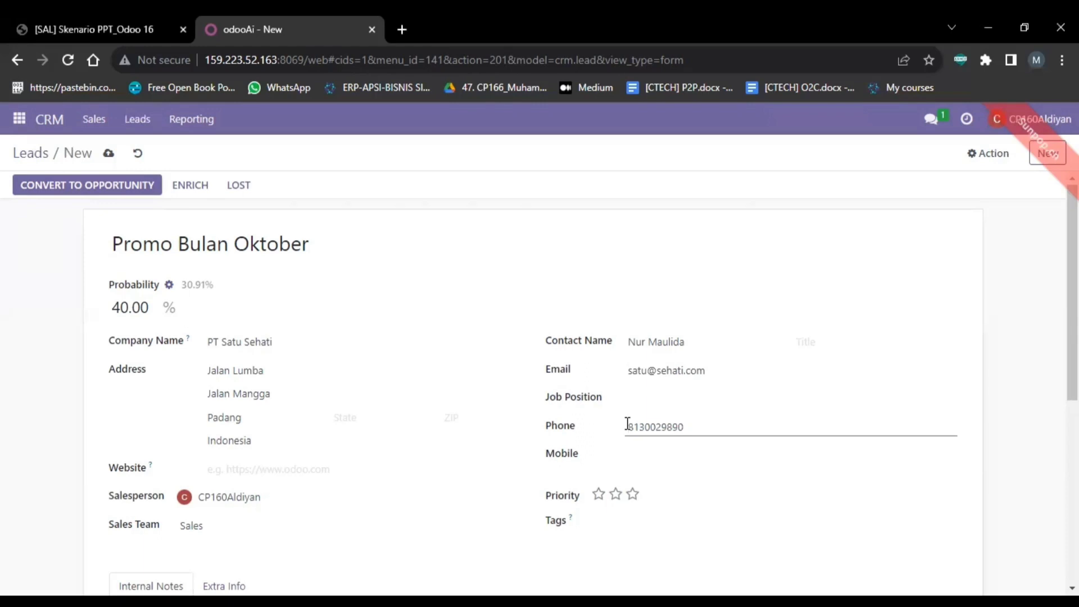
{"action": "left_click", "coordinate": [627, 424]}
{"action": "type", "text": "+62"}
{"action": "left_click", "coordinate": [640, 453]}
{"action": "scroll", "coordinate": [444, 465], "scroll_direction": "down", "scroll_amount": 1}
{"action": "left_click", "coordinate": [290, 419]}
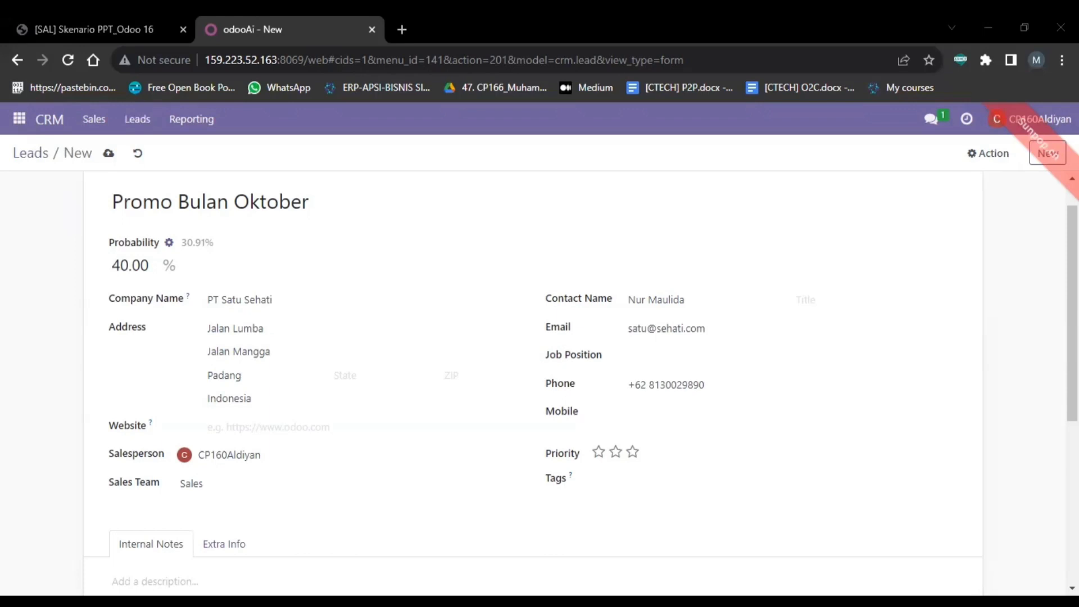
{"action": "left_click", "coordinate": [361, 426]}
{"action": "type", "text": "www.satusehati.com"}
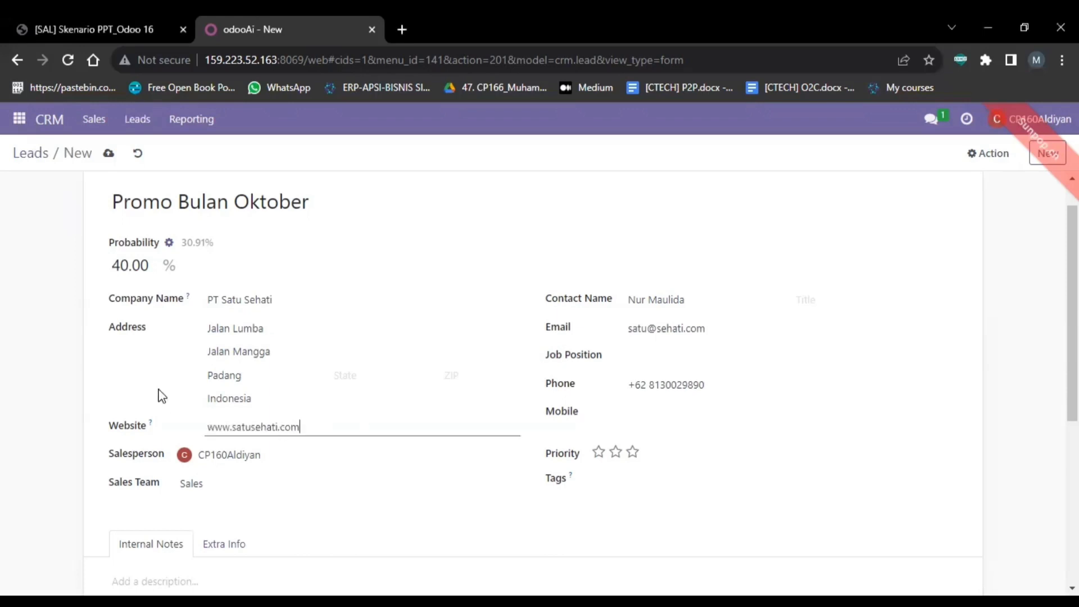
{"action": "left_click", "coordinate": [160, 391]}
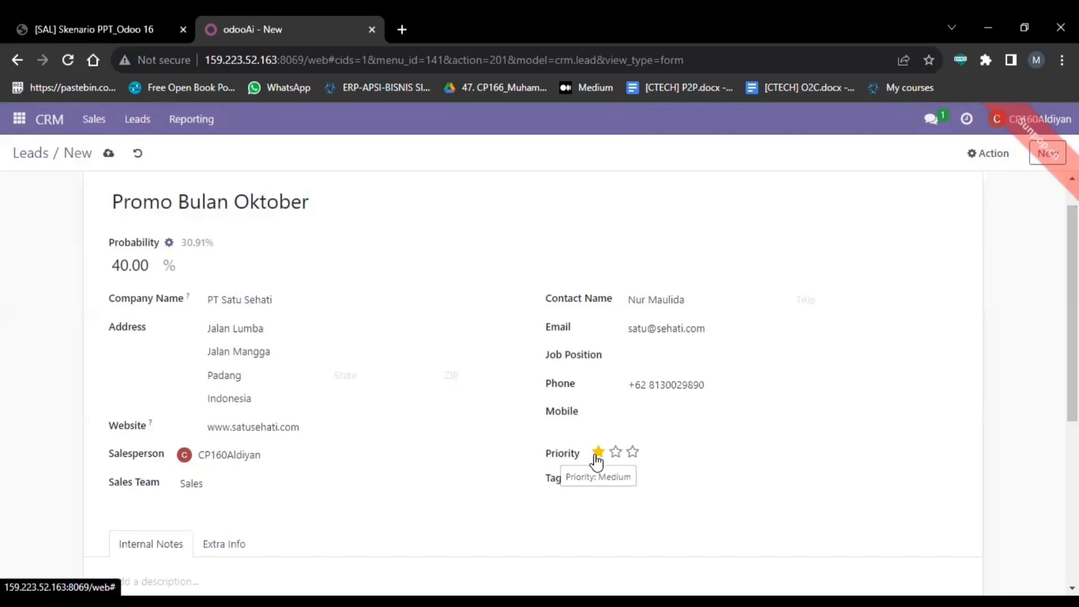
Step: Give the lead a one-star priority, saving it, and scroll back to the top
{"action": "left_click", "coordinate": [597, 458]}
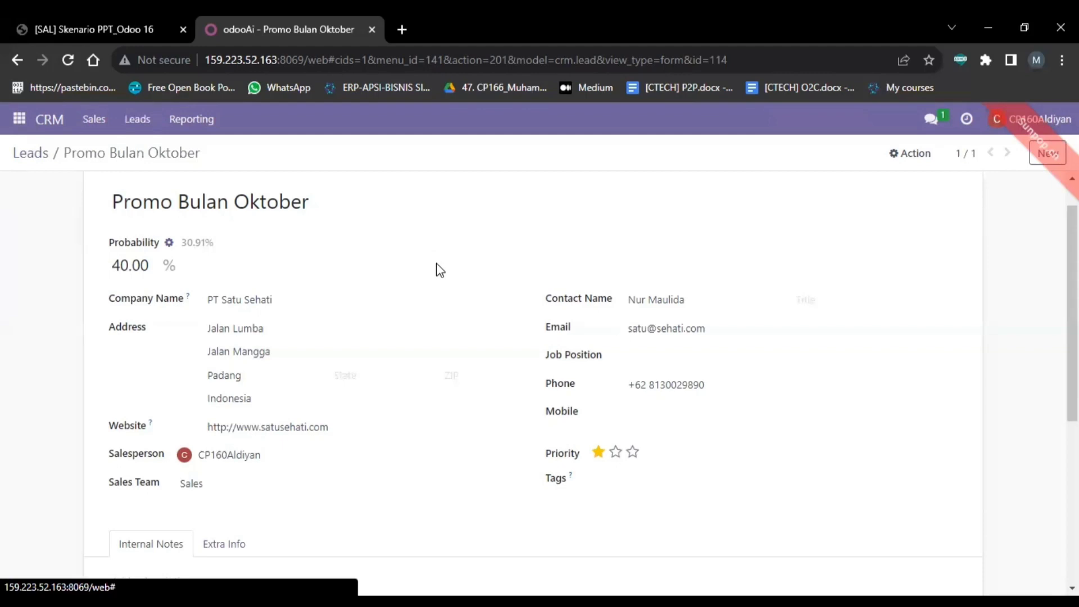
{"action": "left_click", "coordinate": [632, 454]}
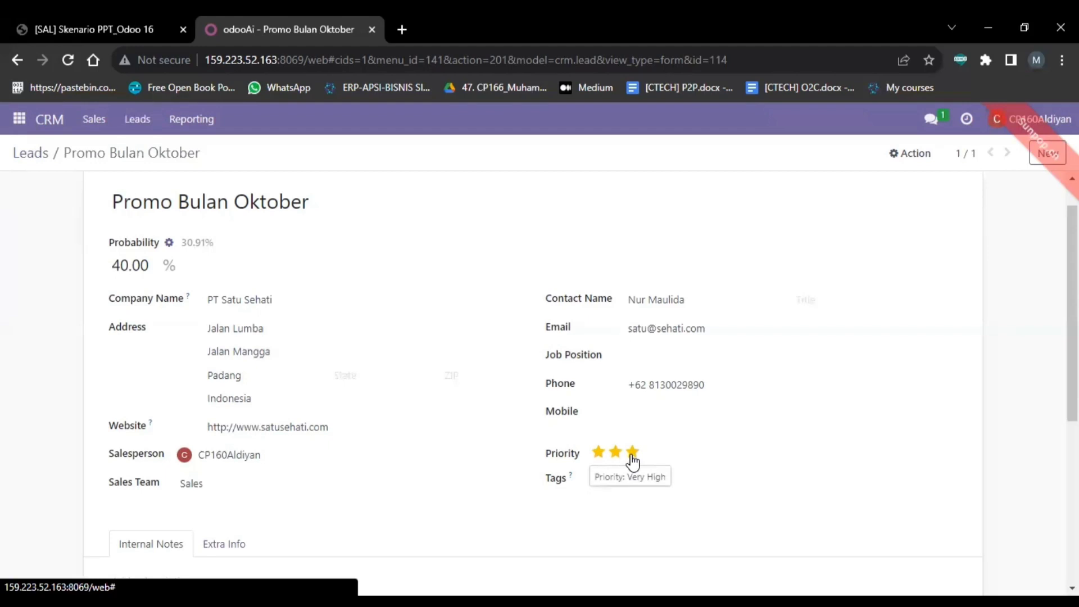
{"action": "scroll", "coordinate": [632, 460], "scroll_direction": "down", "scroll_amount": 1}
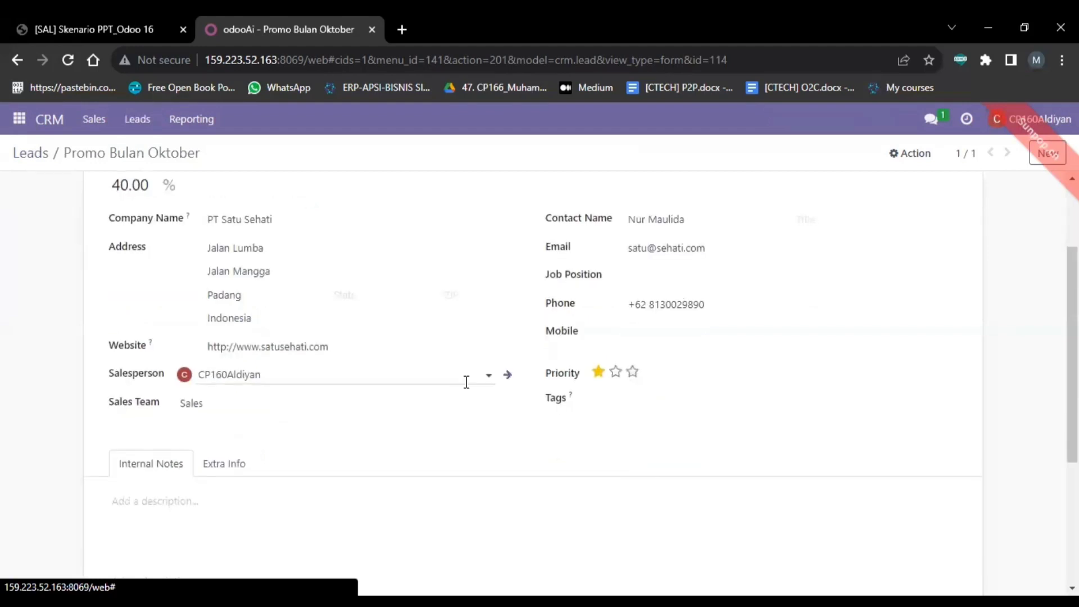
{"action": "scroll", "coordinate": [466, 382], "scroll_direction": "up", "scroll_amount": 1}
{"action": "scroll", "coordinate": [466, 382], "scroll_direction": "up", "scroll_amount": 2}
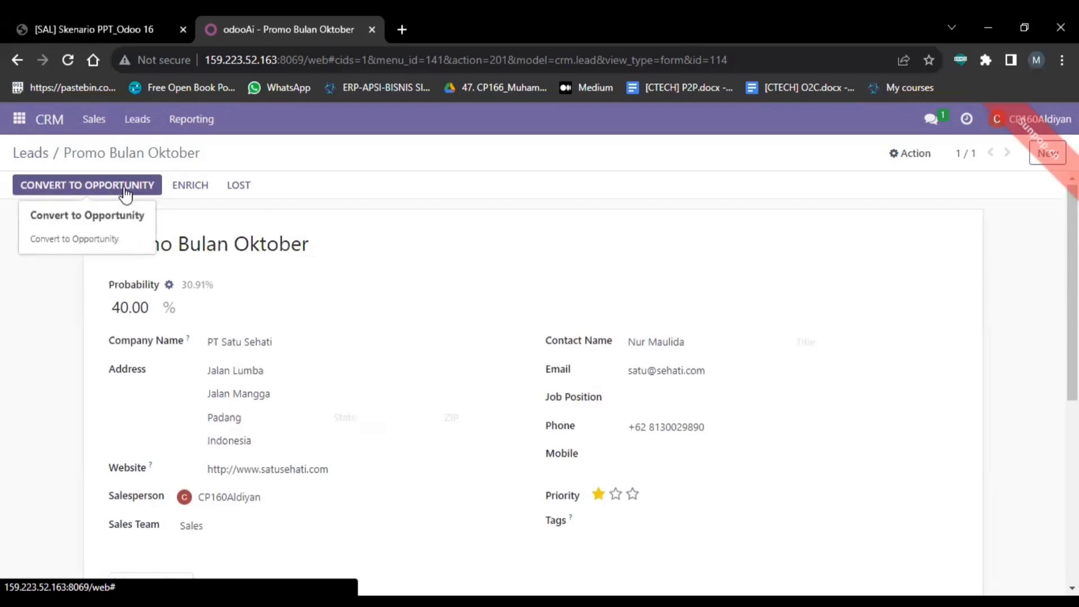
Step: Convert the lead to an opportunity with PT Satu Sehati as a new customer, then return to it
{"action": "left_click", "coordinate": [125, 191]}
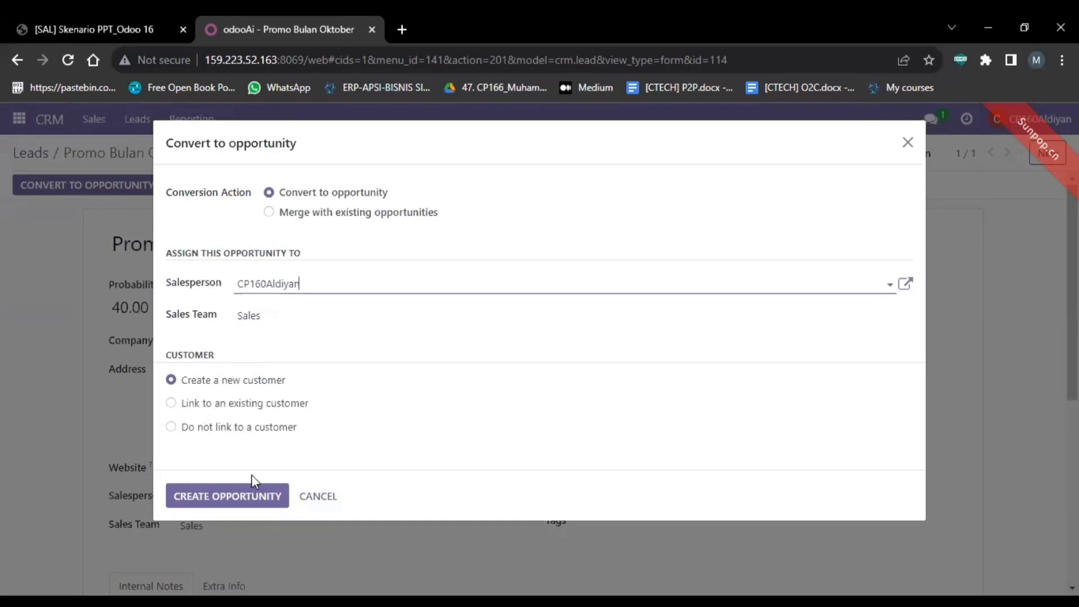
{"action": "left_click", "coordinate": [240, 504]}
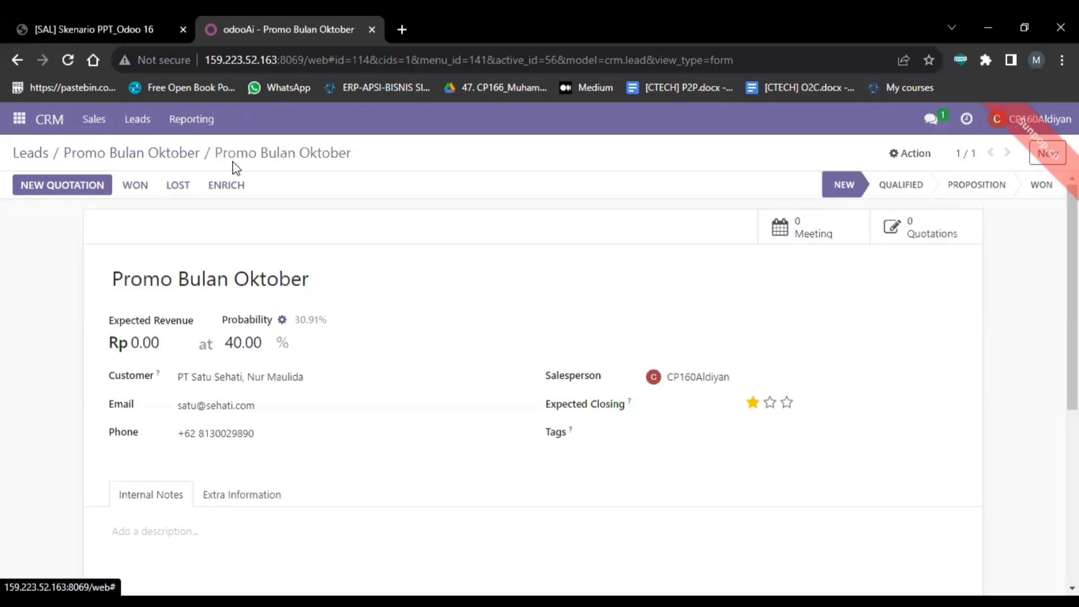
{"action": "left_click", "coordinate": [194, 156]}
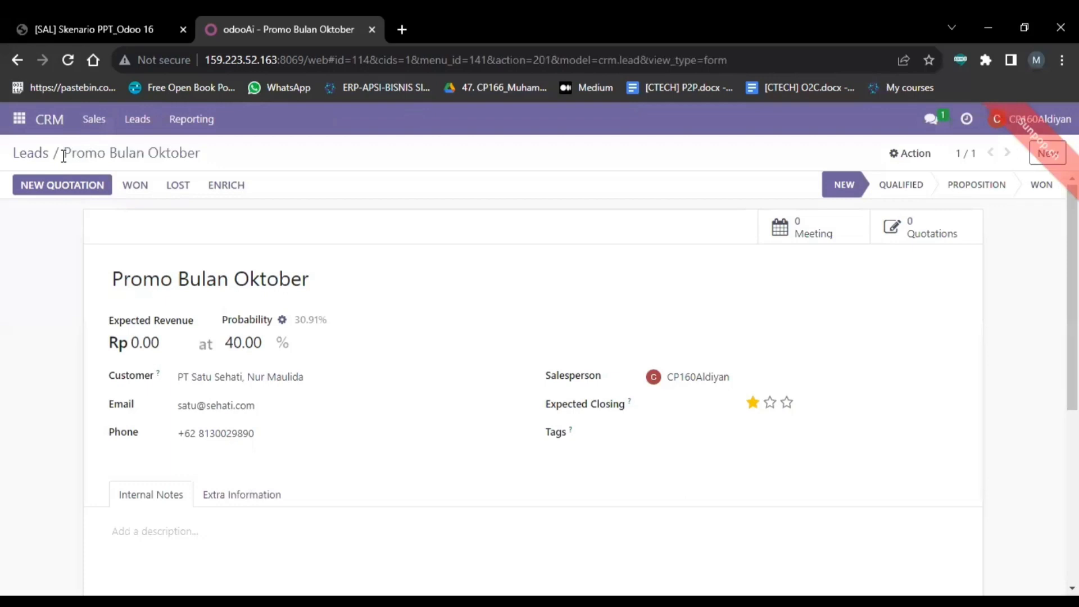
Step: Start a second lead 'Promo Bulan Oktober' with 80% probability and company PT Dua Cahaya
{"action": "left_click", "coordinate": [37, 158]}
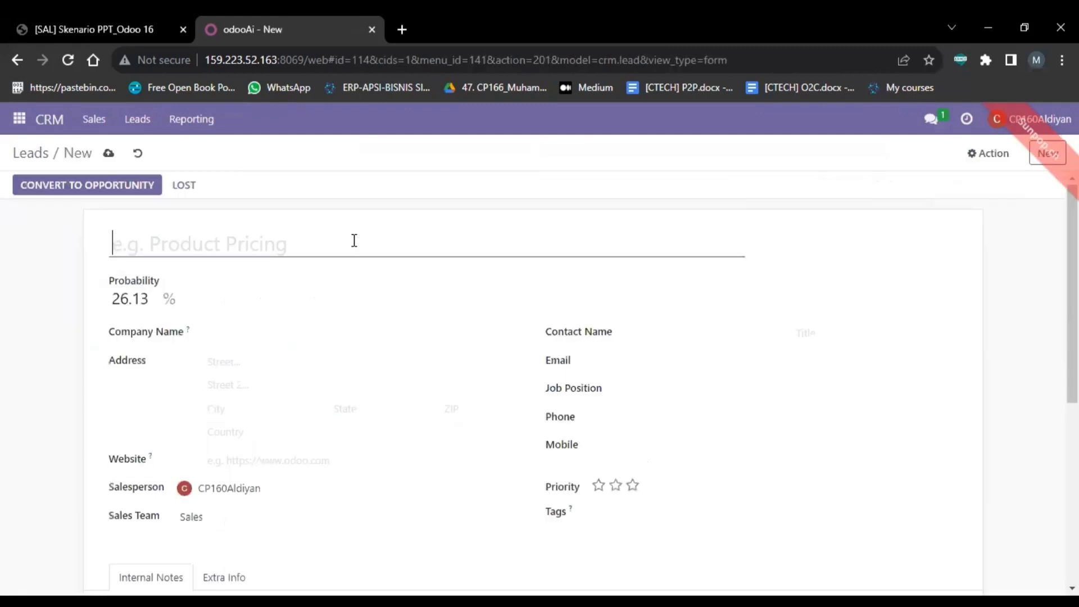
{"action": "type", "text": "Promo Bula"}
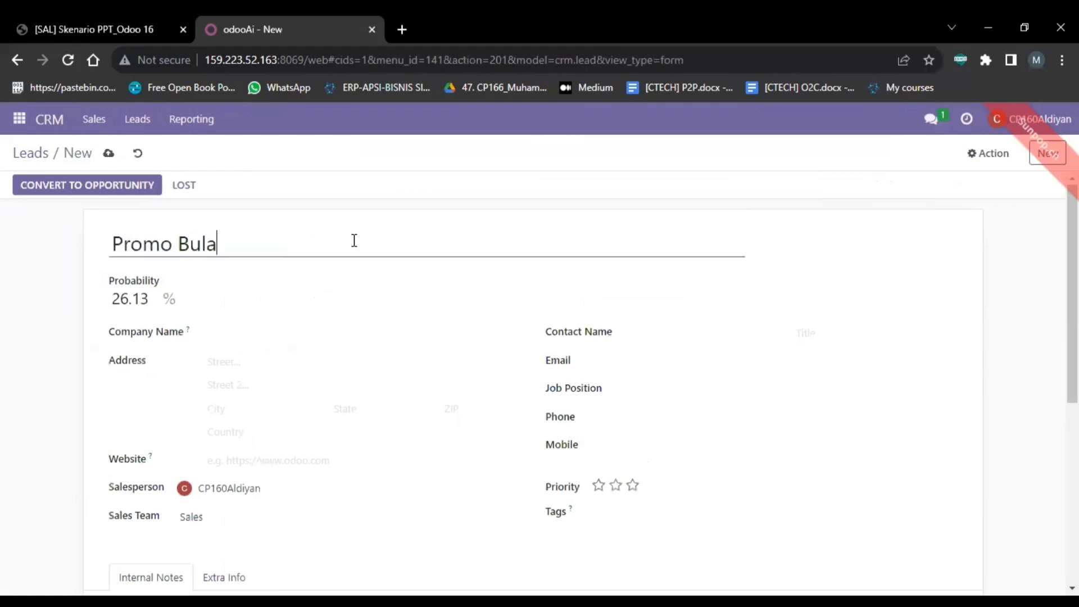
{"action": "type", "text": "n Oktober"}
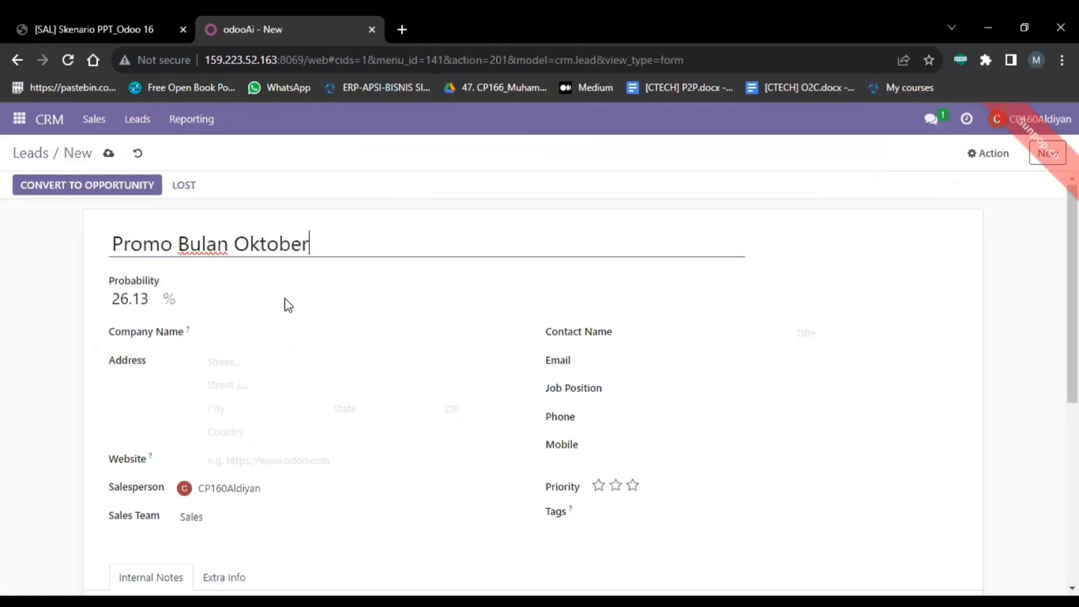
{"action": "left_click", "coordinate": [155, 306]}
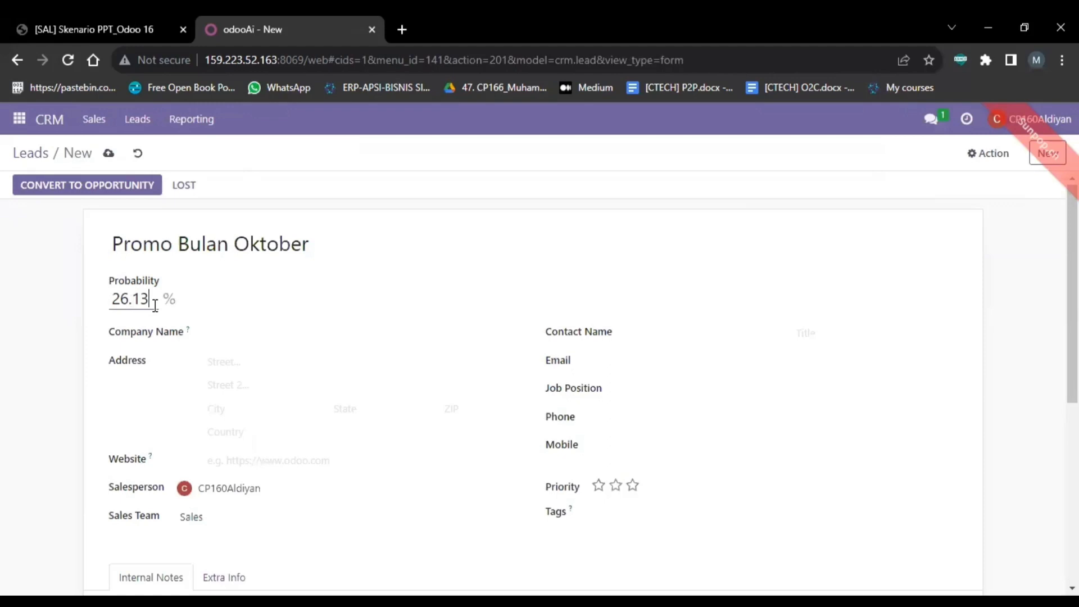
{"action": "double_click", "coordinate": [155, 305]}
{"action": "type", "text": "80"}
{"action": "left_click", "coordinate": [261, 337]}
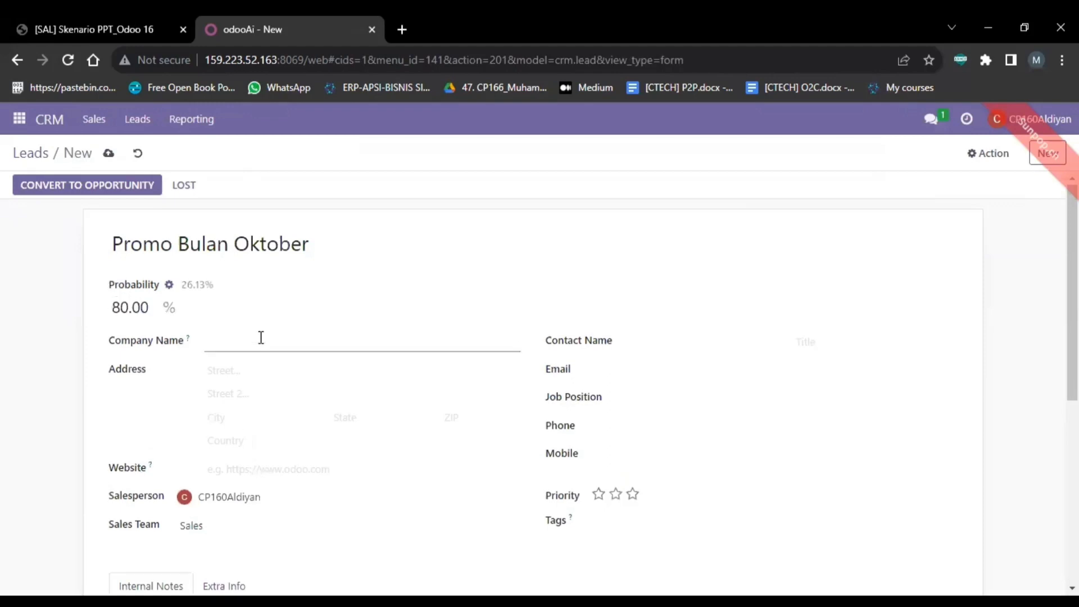
{"action": "type", "text": "PT Dua Cahaya"}
Step: Enter street Jalan Paus, street 2 Jalan Apel and city Jakarta
{"action": "left_click", "coordinate": [219, 376]}
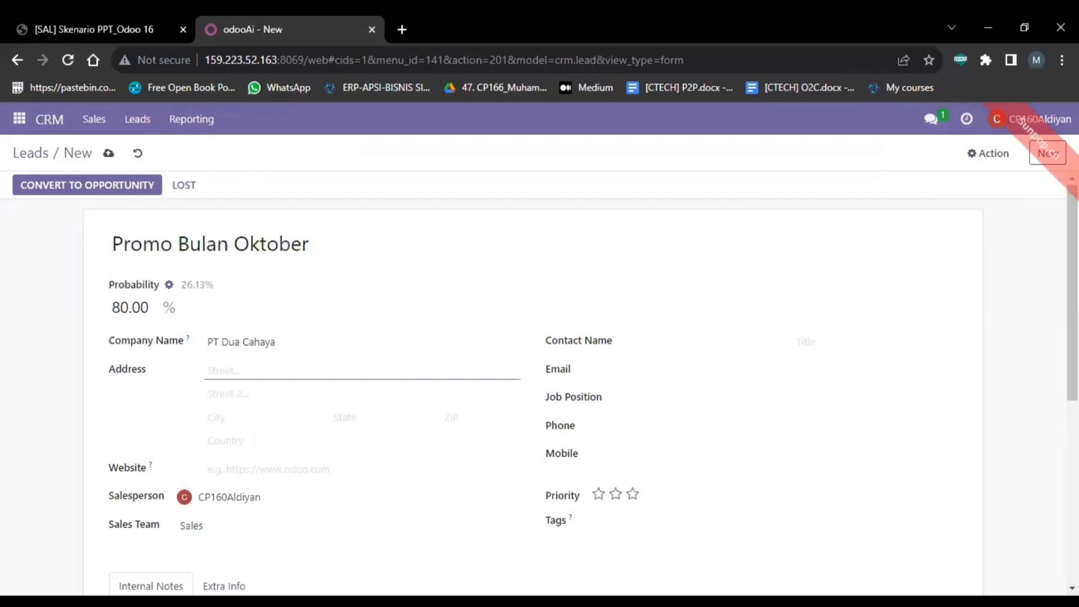
{"action": "key", "text": "alt+Tab"}
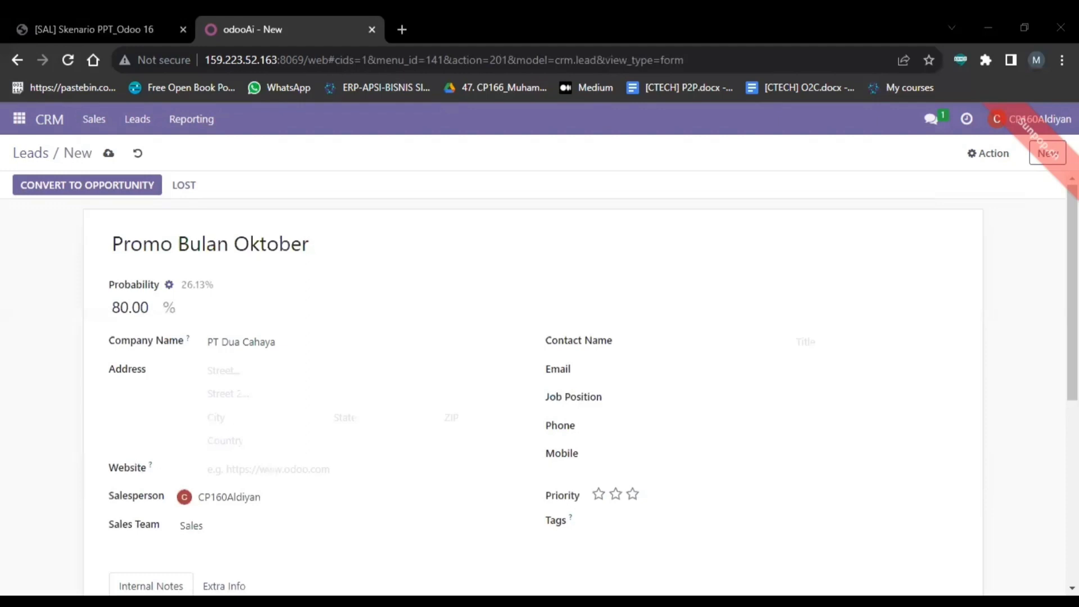
{"action": "key", "text": "alt+Tab"}
{"action": "type", "text": "Jalan"}
{"action": "key", "text": "BackSpace"}
{"action": "key", "text": "BackSpace"}
{"action": "key", "text": "BackSpace"}
{"action": "key", "text": "BackSpace"}
{"action": "type", "text": "al"}
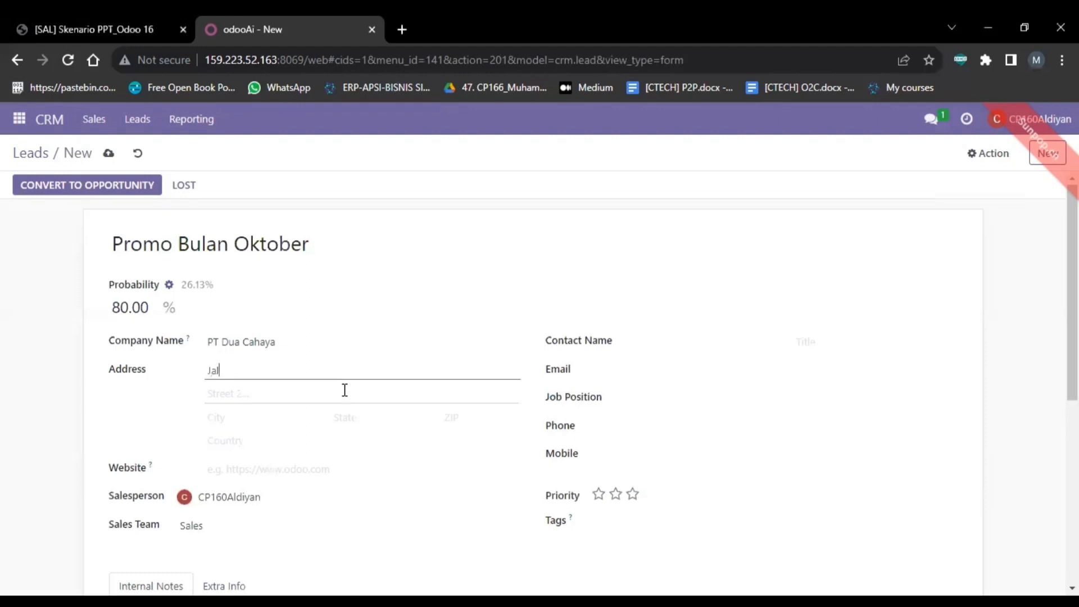
{"action": "type", "text": "an Paus"}
{"action": "left_click", "coordinate": [345, 390]}
{"action": "type", "text": "Jalan"}
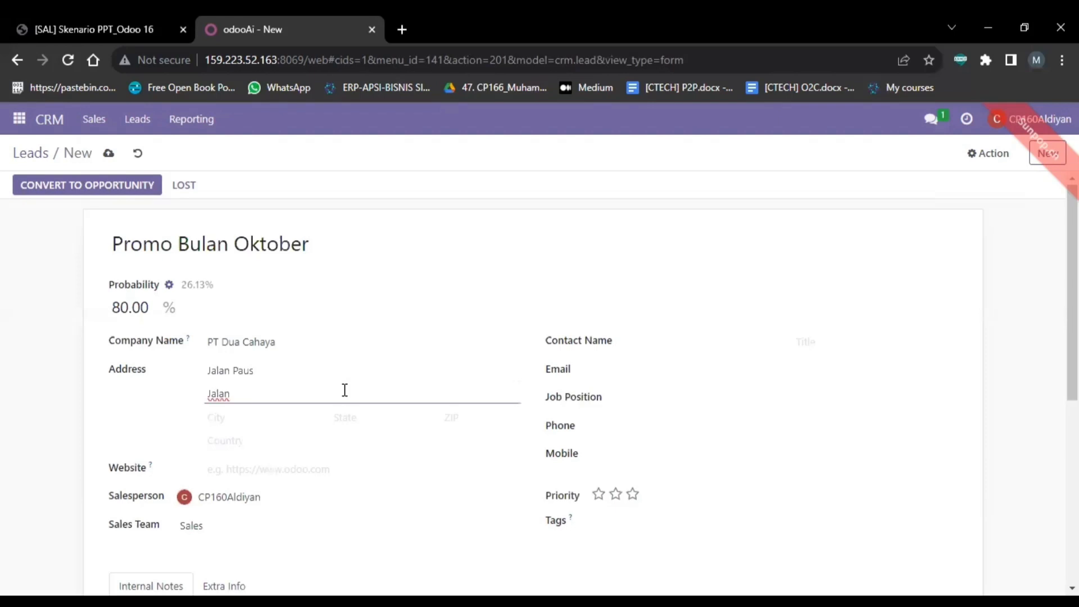
{"action": "type", "text": " Apel"}
{"action": "left_click", "coordinate": [299, 414]}
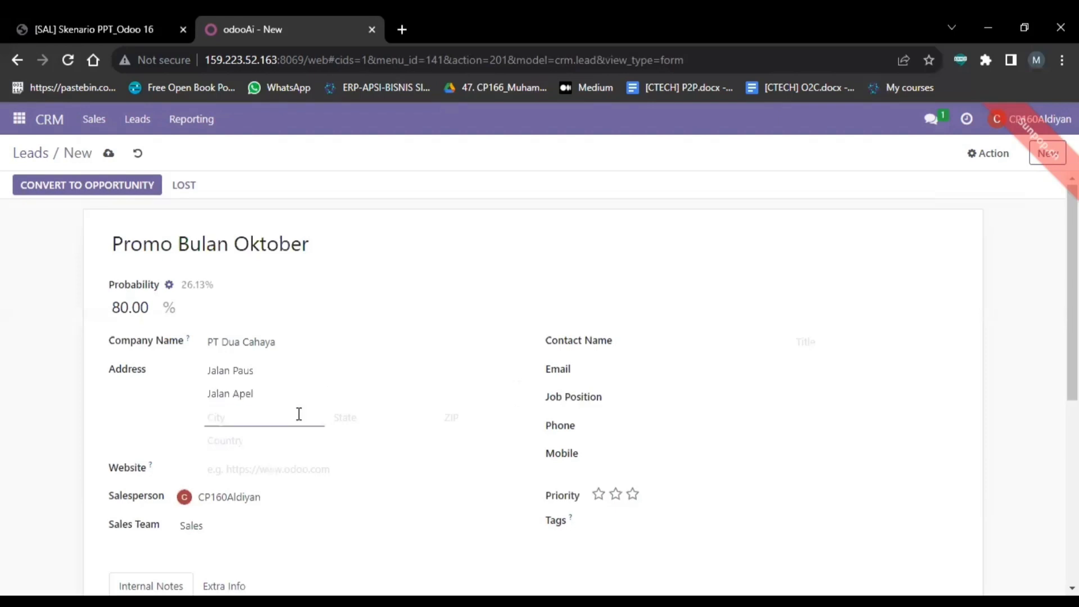
{"action": "type", "text": "Jakarta"}
Step: Set the country to Indonesia through Search More
{"action": "left_click", "coordinate": [256, 442]}
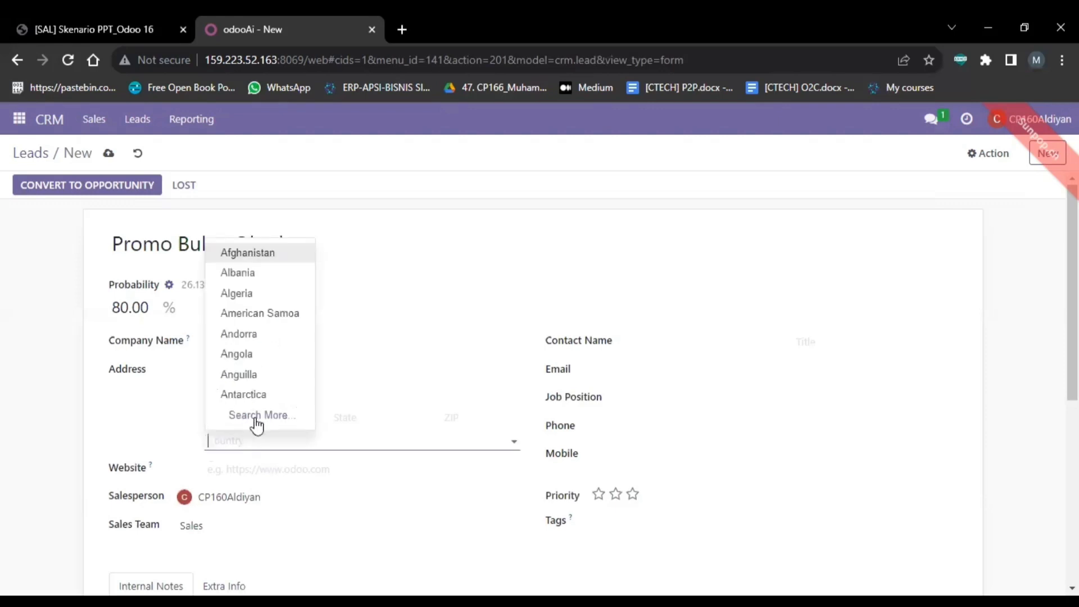
{"action": "left_click", "coordinate": [258, 416]}
{"action": "type", "text": "Iindonesia"}
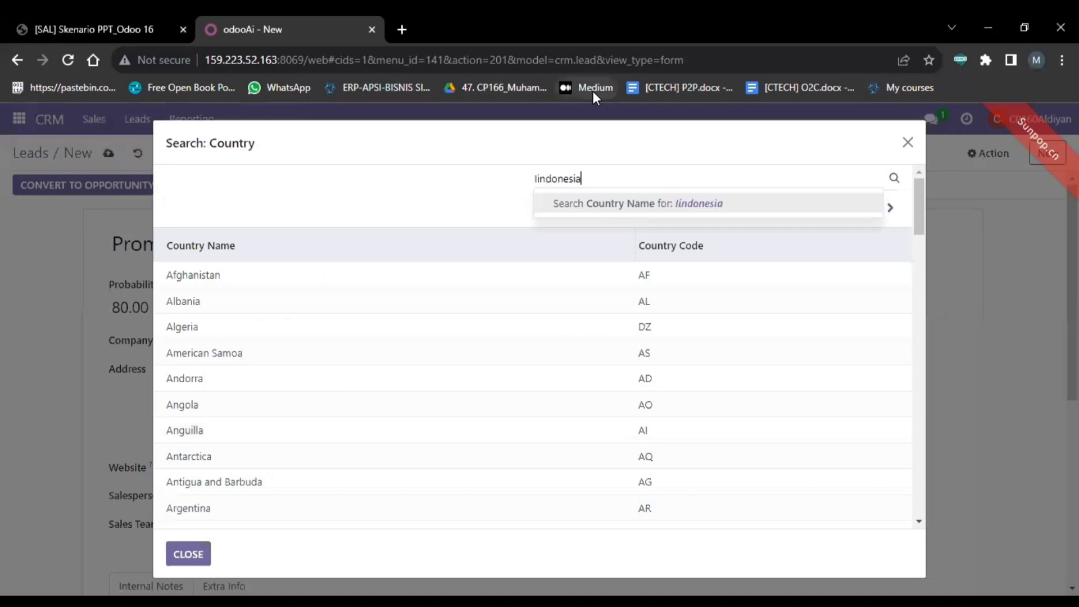
{"action": "key", "text": "BackSpace"}
{"action": "key", "text": "BackSpace"}
{"action": "key", "text": "BackSpace"}
{"action": "key", "text": "BackSpace"}
{"action": "key", "text": "BackSpace"}
{"action": "key", "text": "BackSpace"}
{"action": "key", "text": "BackSpace"}
{"action": "key", "text": "BackSpace"}
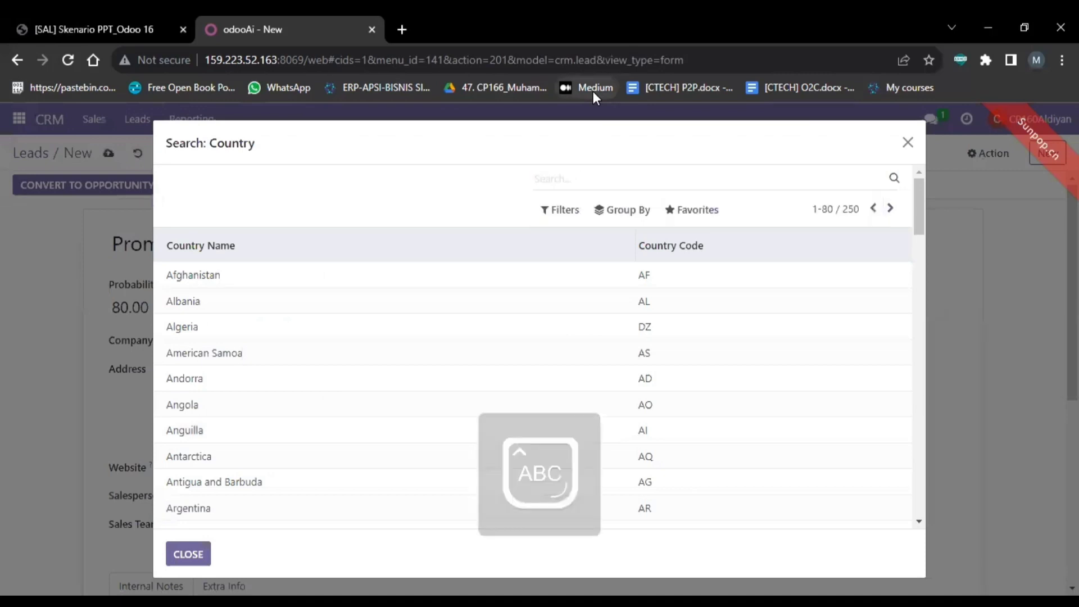
{"action": "type", "text": "Indones"}
{"action": "key", "text": "Return"}
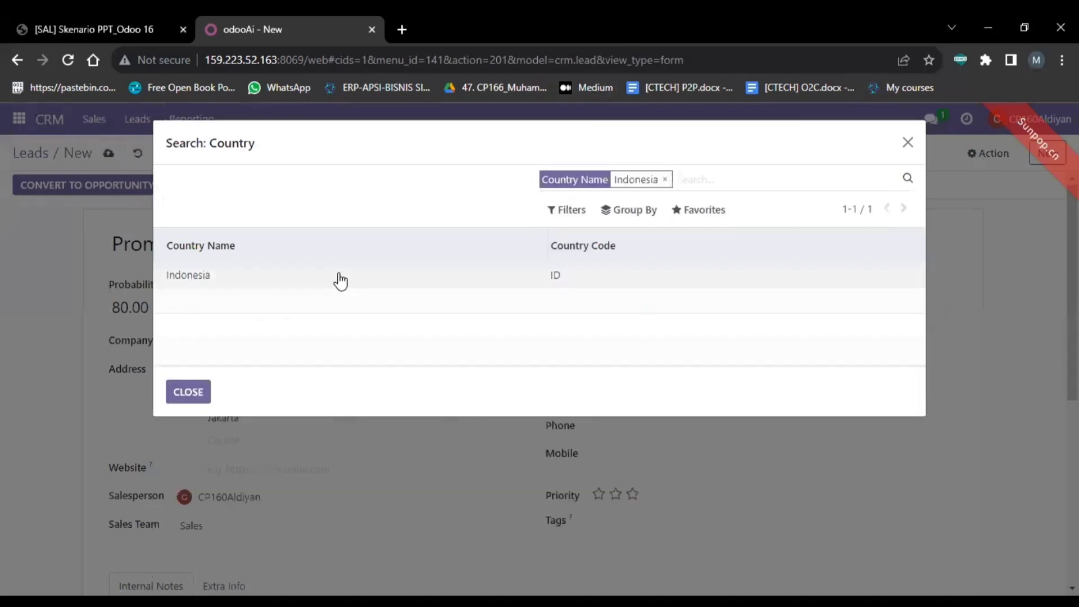
{"action": "left_click", "coordinate": [337, 275]}
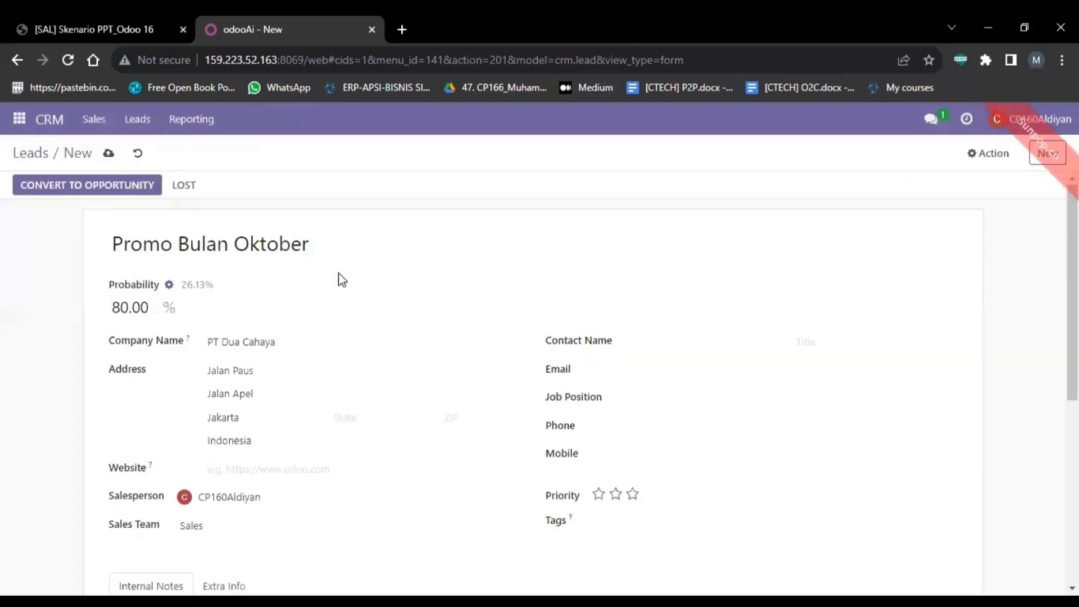
{"action": "left_click", "coordinate": [264, 476]}
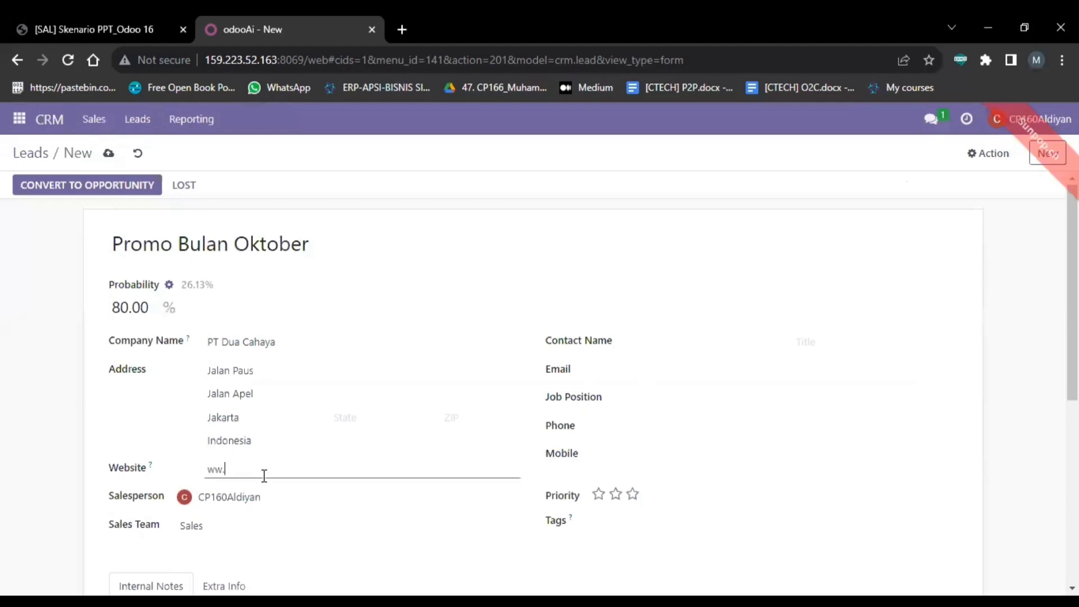
{"action": "type", "text": "w.duachaya.com"}
{"action": "key", "text": "alt+Tab"}
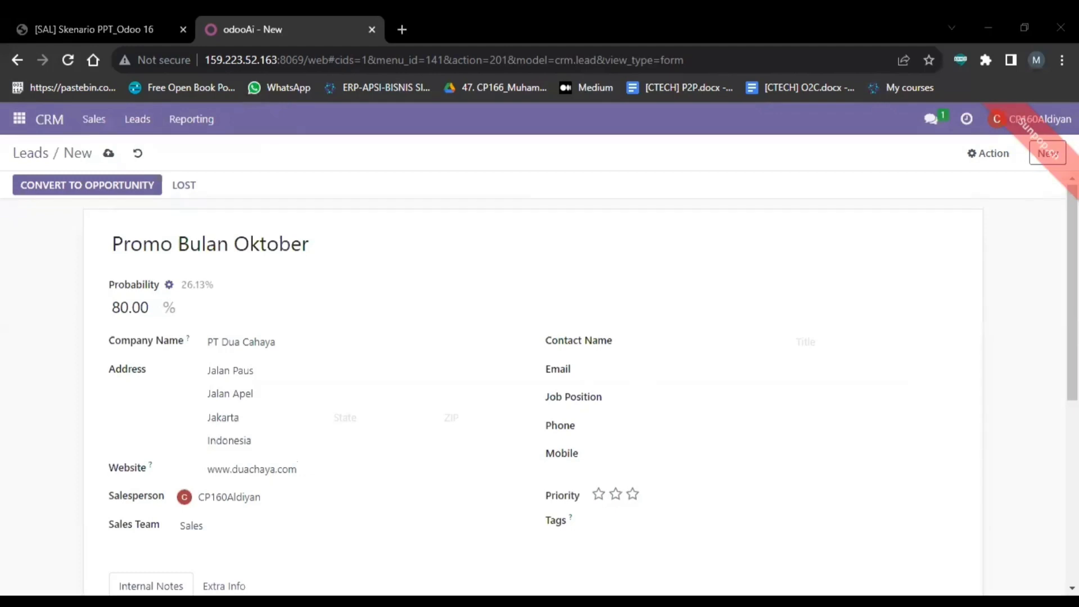
{"action": "key", "text": "alt+Tab"}
Step: Enter the contact's full name and paste their e-mail into the PT Dua Cahaya lead
{"action": "left_click", "coordinate": [656, 341]}
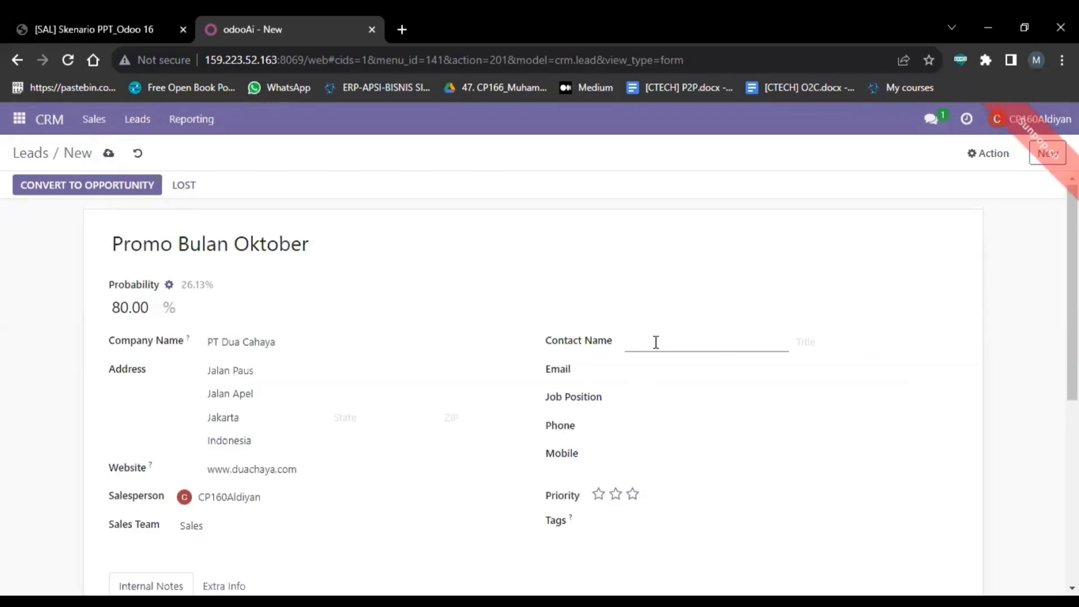
{"action": "left_click", "coordinate": [667, 371]}
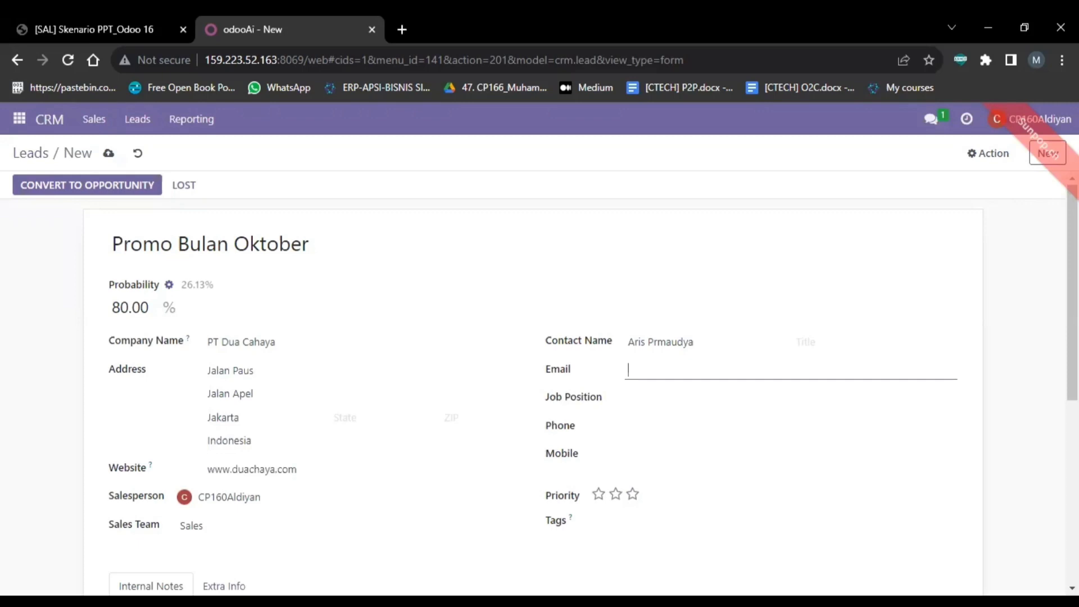
{"action": "key", "text": "alt+Tab"}
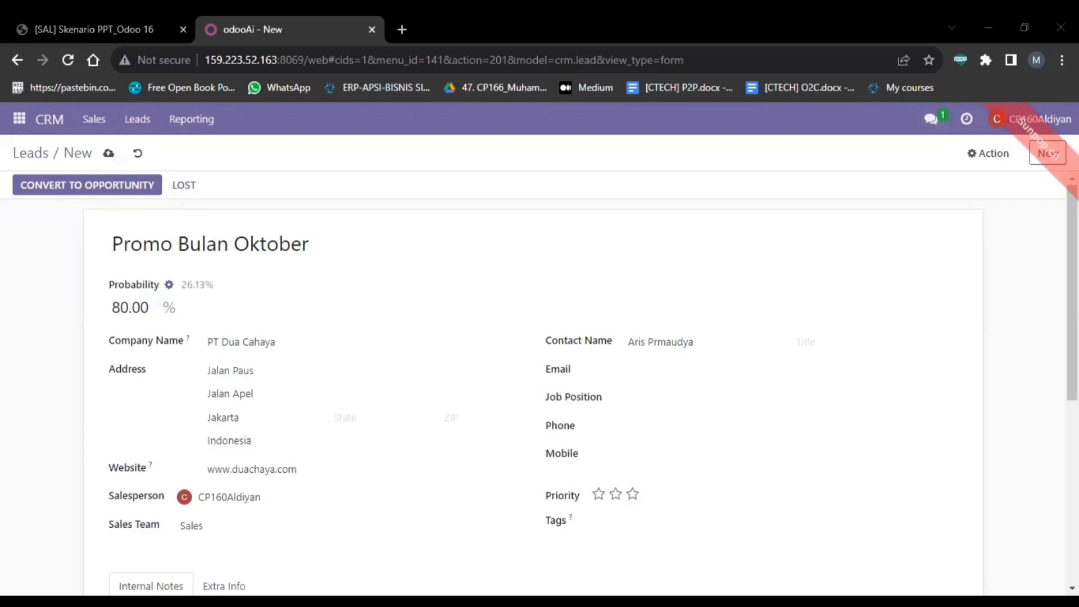
{"action": "left_click", "coordinate": [663, 362]}
{"action": "key", "text": "ctrl+v"}
Step: Paste the contact's phone number and set the lead to High priority
{"action": "left_click", "coordinate": [639, 427]}
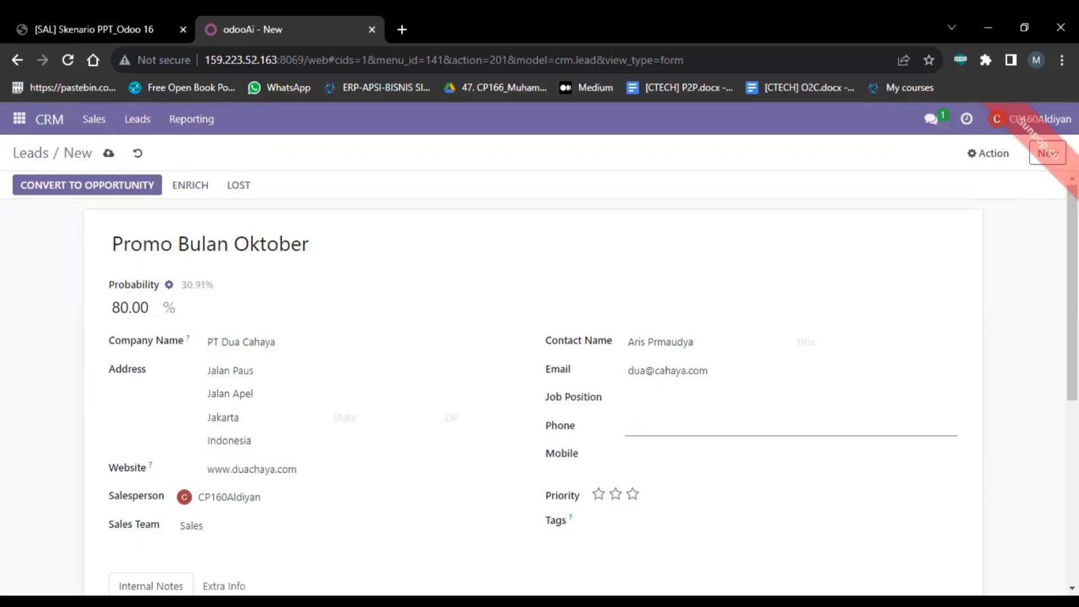
{"action": "key", "text": "alt+Tab"}
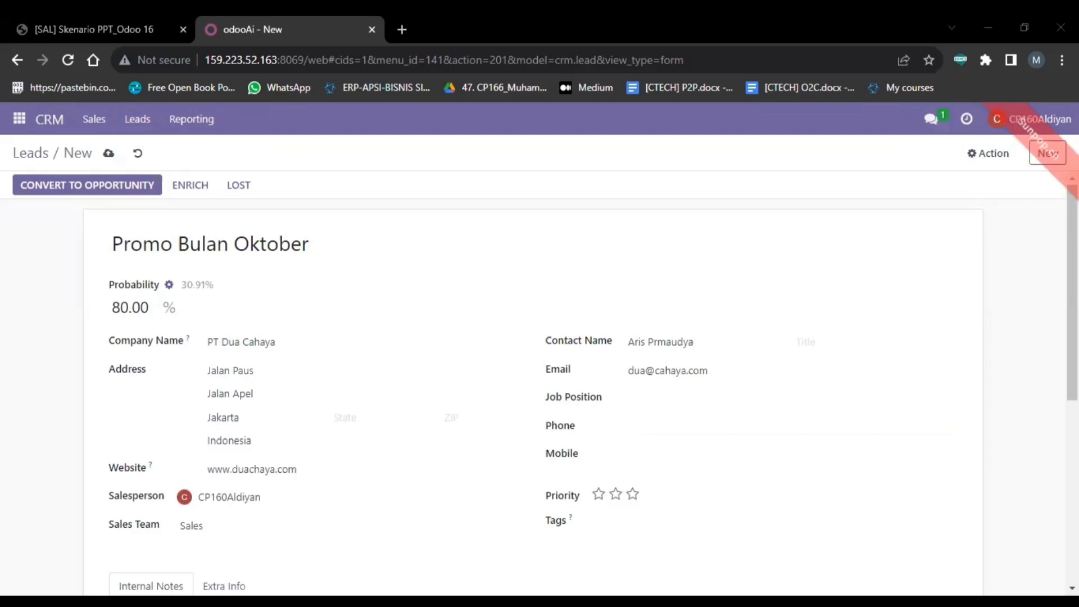
{"action": "left_click", "coordinate": [648, 436]}
{"action": "key", "text": "ctrl+v"}
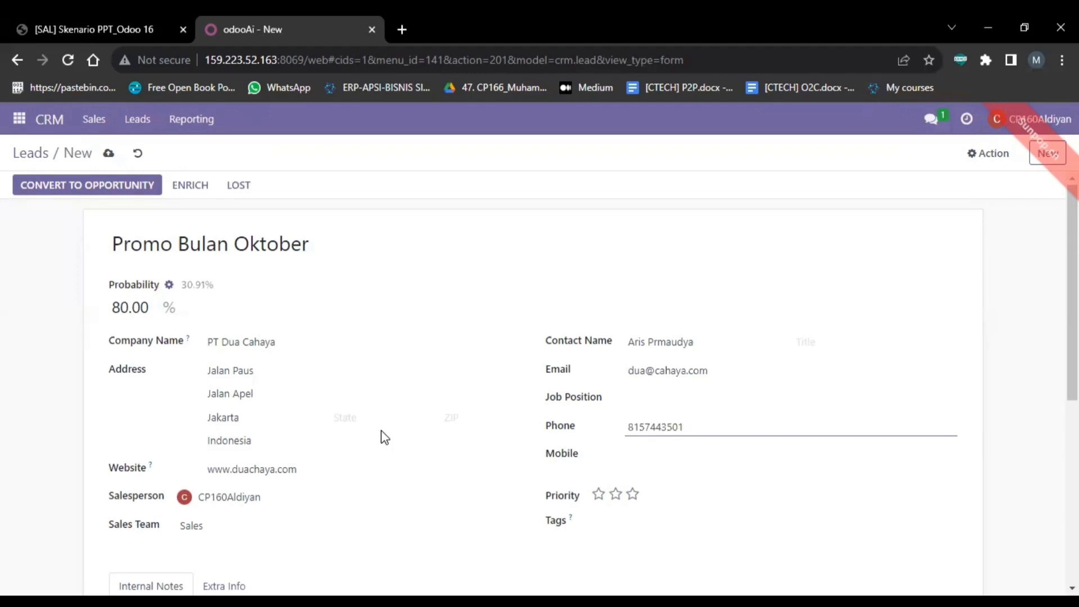
{"action": "left_click", "coordinate": [617, 496]}
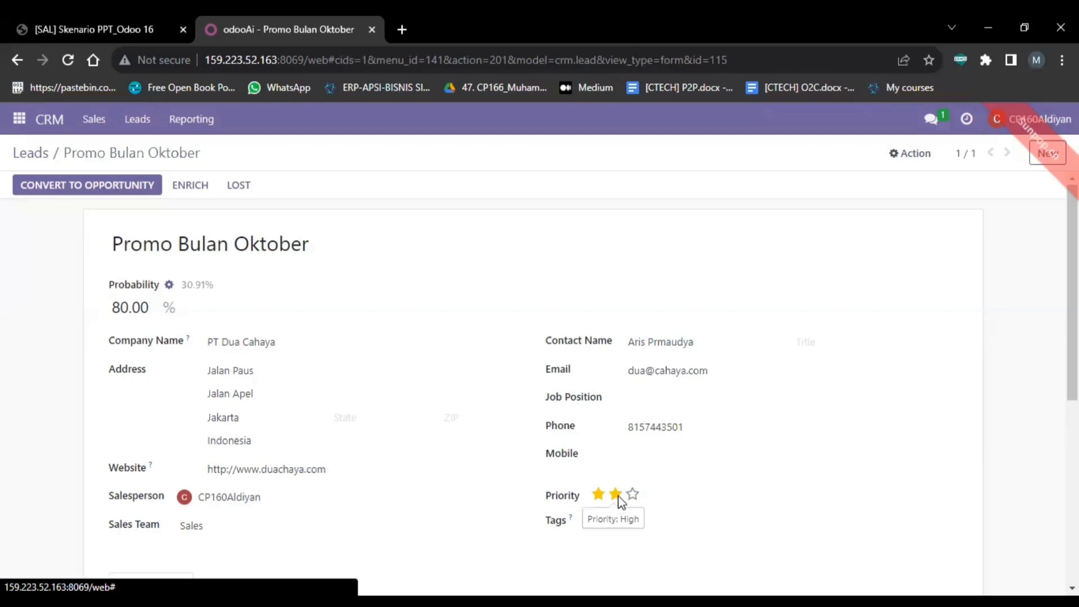
Step: Convert the PT Dua Cahaya lead to an opportunity, creating a new customer
{"action": "left_click", "coordinate": [114, 194]}
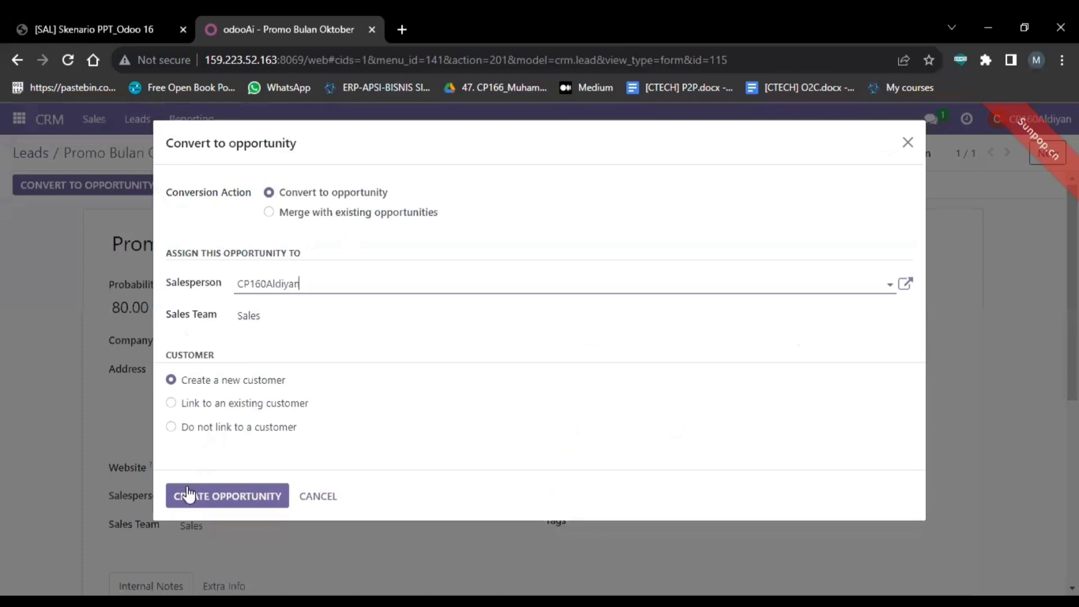
{"action": "left_click", "coordinate": [189, 493]}
{"action": "left_click", "coordinate": [188, 493]}
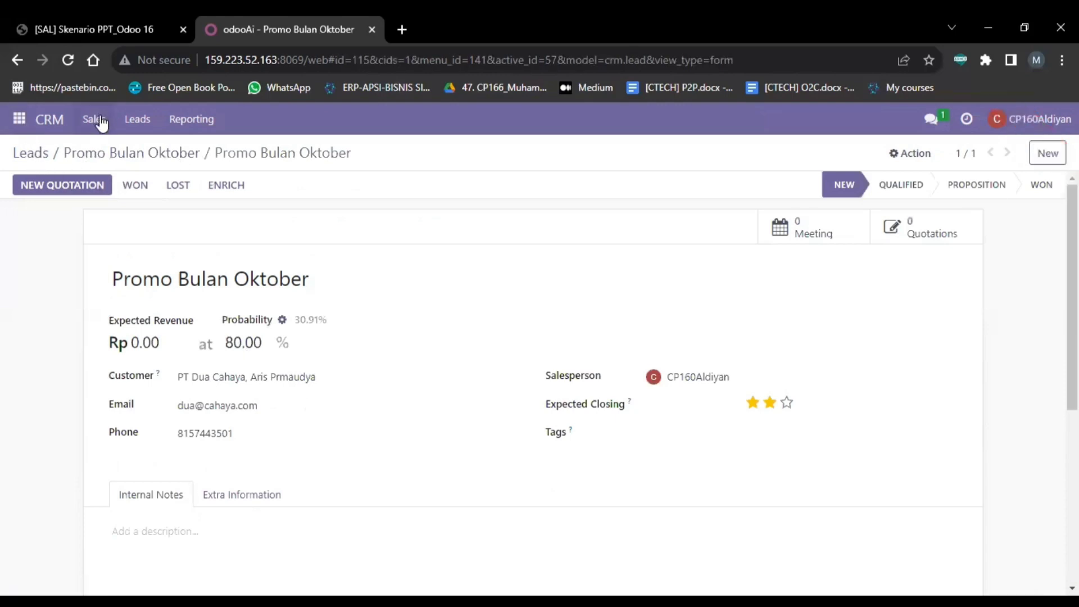
Step: Open the PT Satu Sehati Promo Bulan Oktober opportunity and mark it Lost without a reason
{"action": "left_click", "coordinate": [48, 129]}
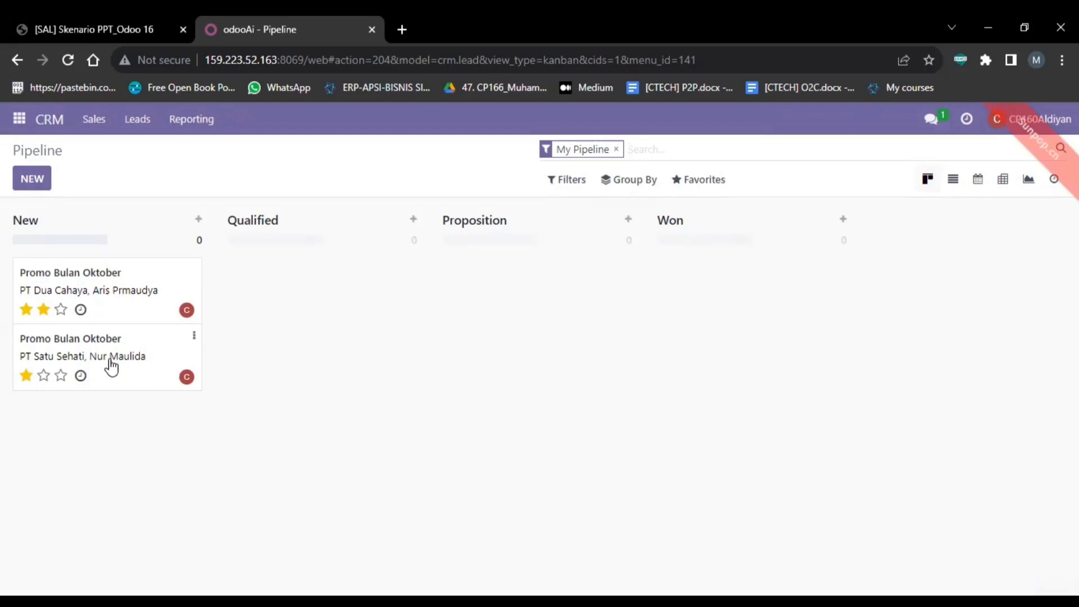
{"action": "left_click", "coordinate": [110, 365]}
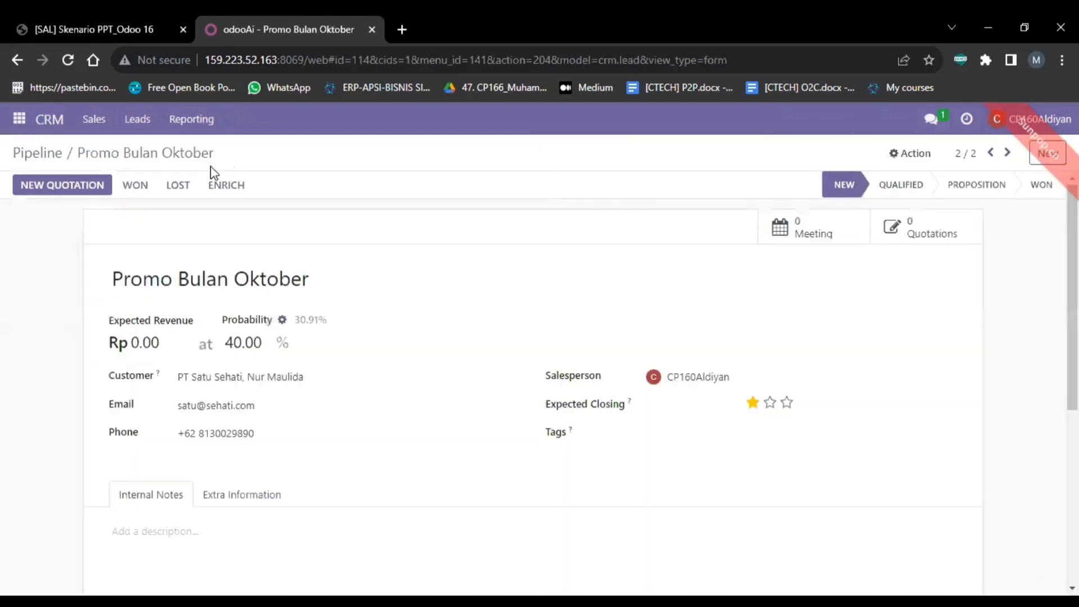
{"action": "left_click", "coordinate": [179, 186]}
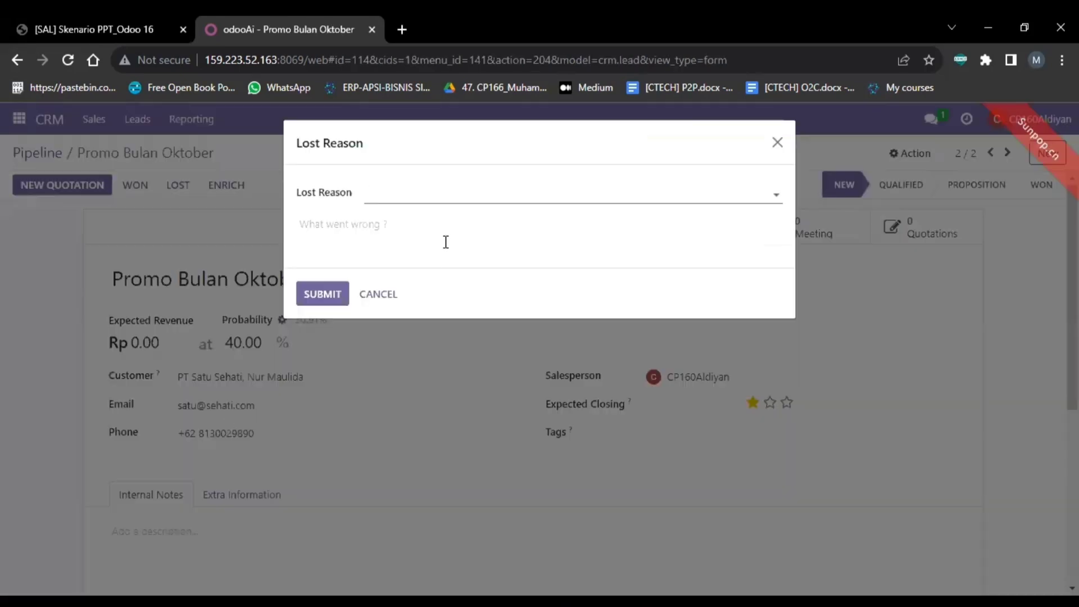
{"action": "left_click", "coordinate": [495, 201]}
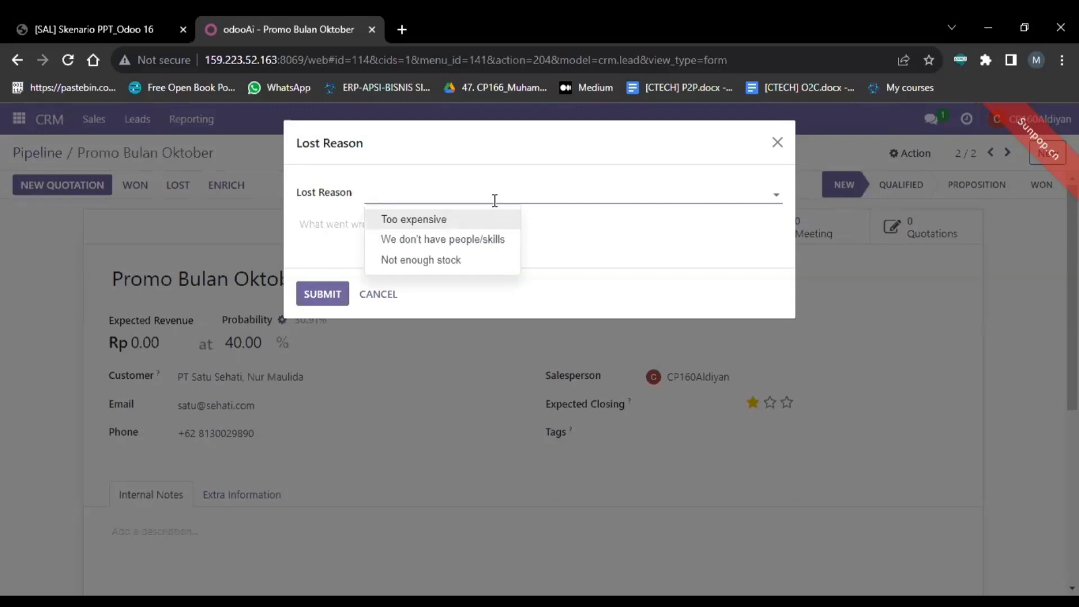
{"action": "left_click", "coordinate": [495, 200]}
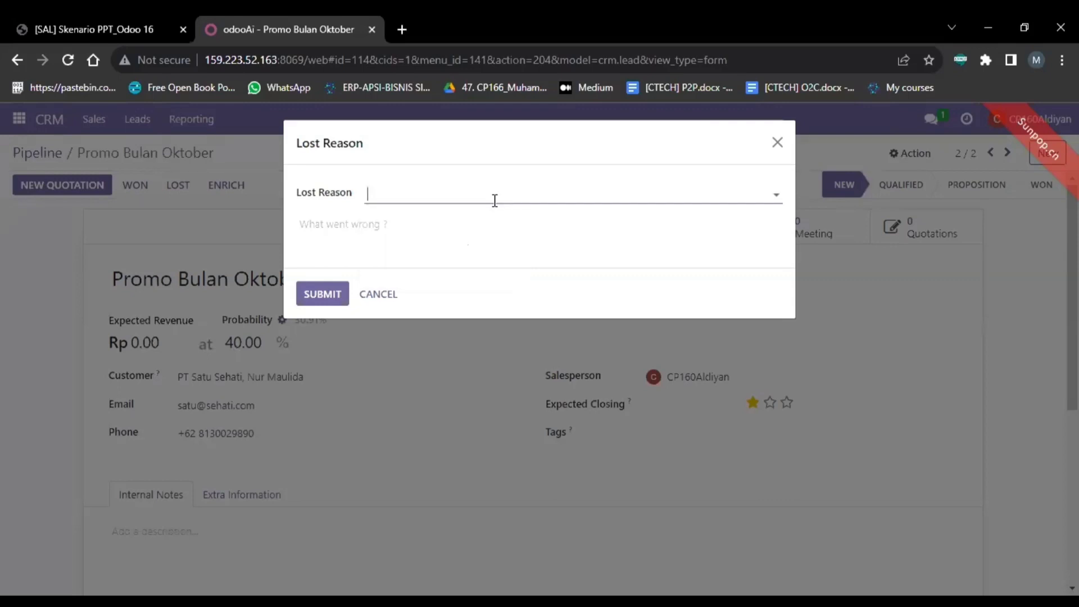
{"action": "left_click", "coordinate": [411, 224]}
{"action": "left_click", "coordinate": [420, 192]}
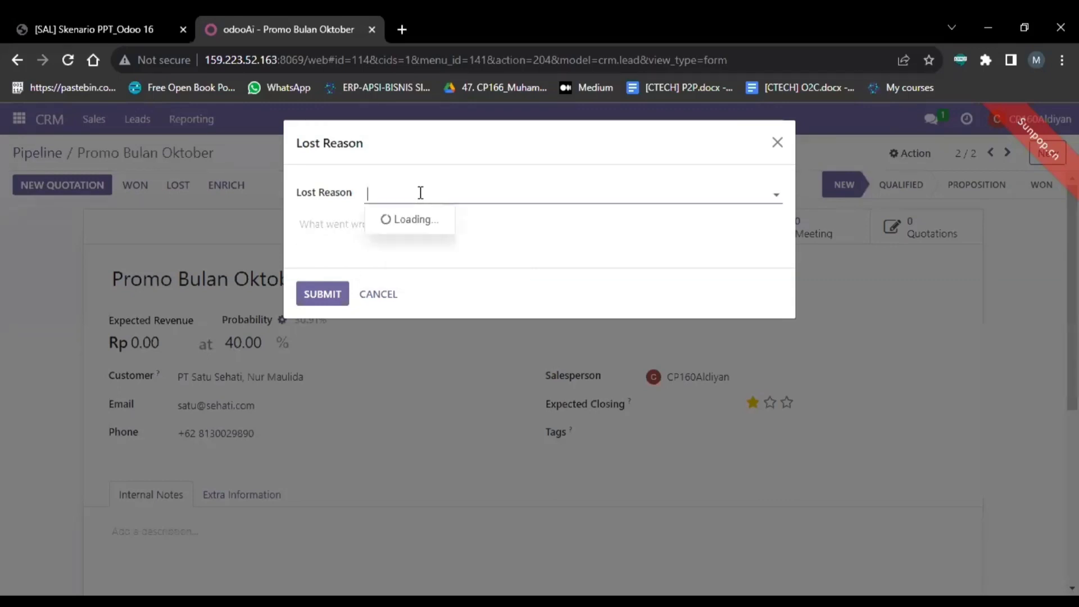
{"action": "left_click", "coordinate": [345, 214]}
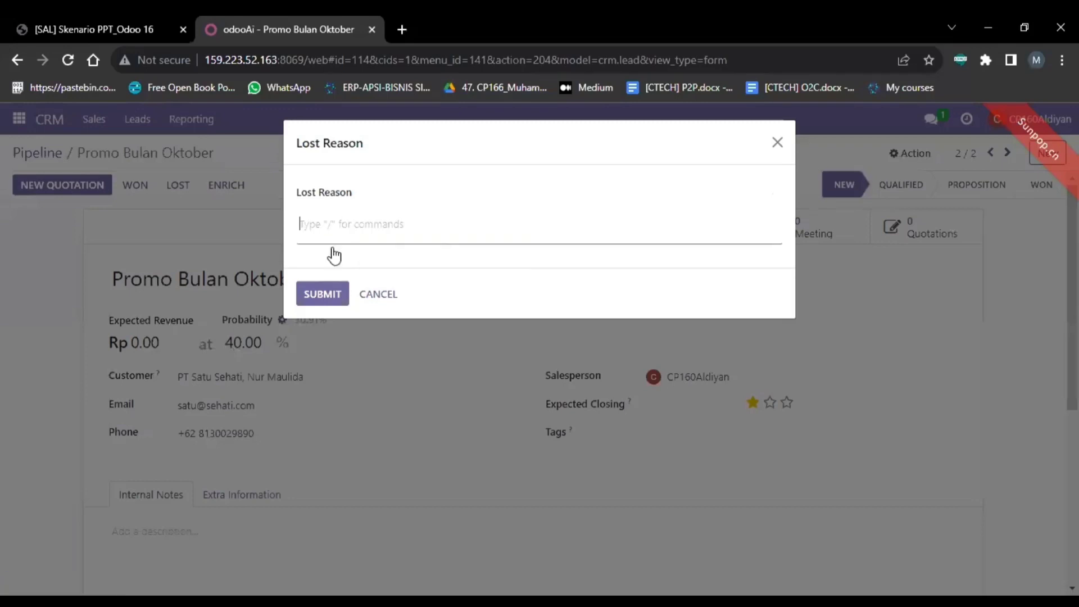
{"action": "left_click", "coordinate": [319, 306]}
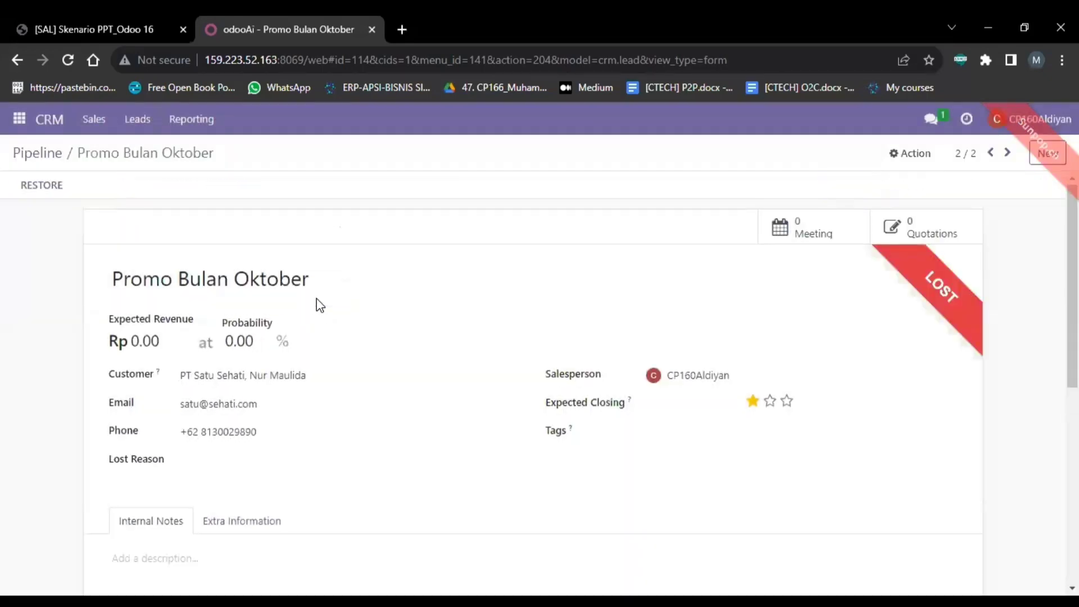
Step: Drag the PT Dua Cahaya Promo Bulan Oktober card from New through Qualified to Proposition
{"action": "left_click", "coordinate": [50, 165]}
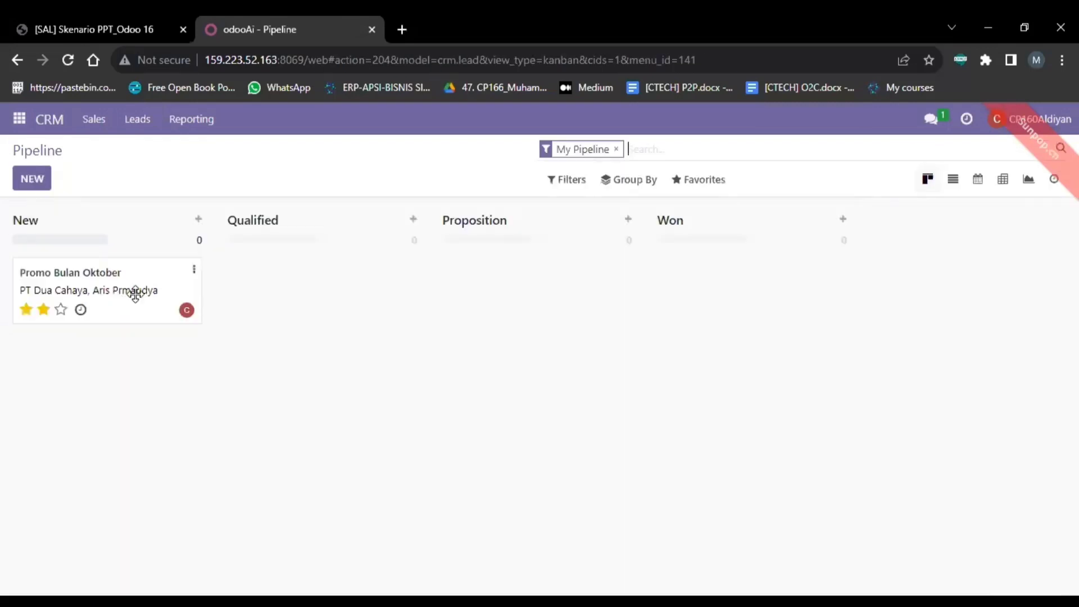
{"action": "mouse_move", "coordinate": [134, 292]}
{"action": "left_mouse_down"}
{"action": "mouse_move", "coordinate": [115, 284]}
{"action": "mouse_move", "coordinate": [119, 296]}
{"action": "left_mouse_up"}
{"action": "left_click_drag", "start_coordinate": [116, 286], "coordinate": [333, 305]}
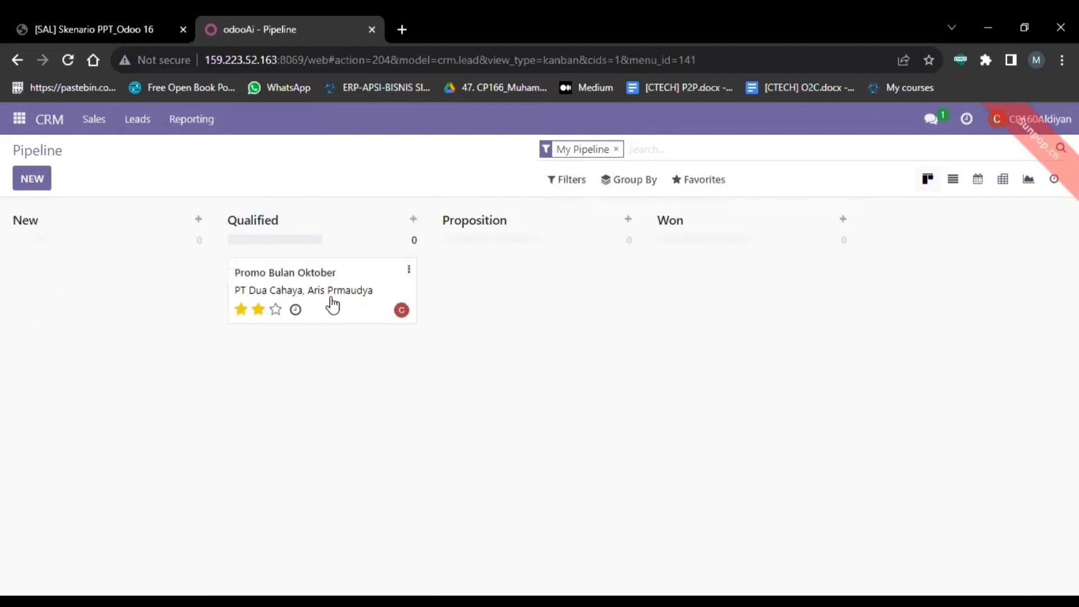
{"action": "left_click_drag", "start_coordinate": [530, 296], "coordinate": [724, 296]}
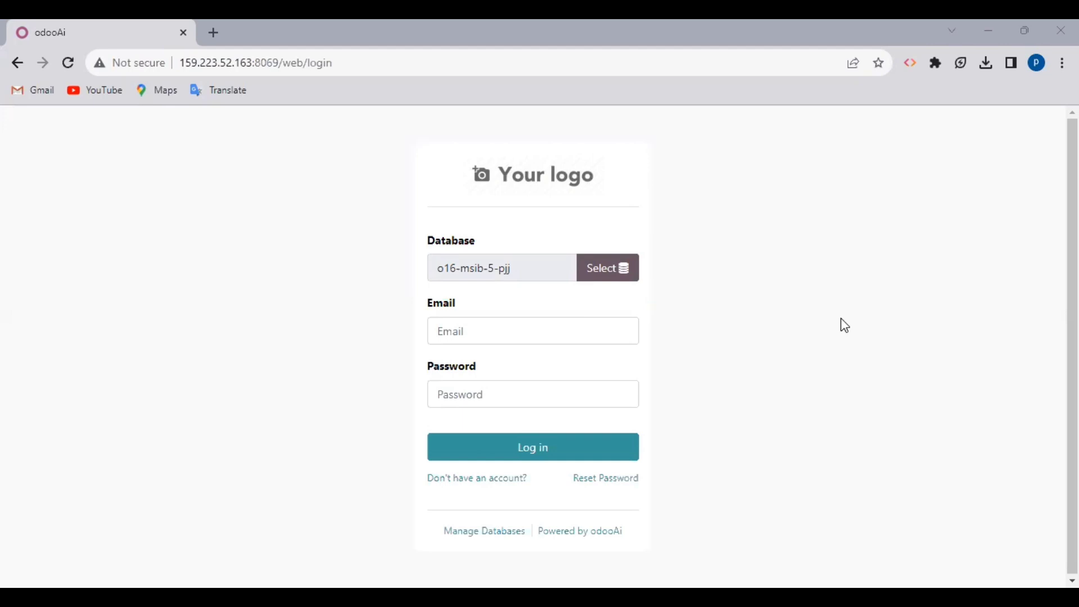
Step: Log in with the saved sales staff e-mail and its password
{"action": "left_click", "coordinate": [592, 334]}
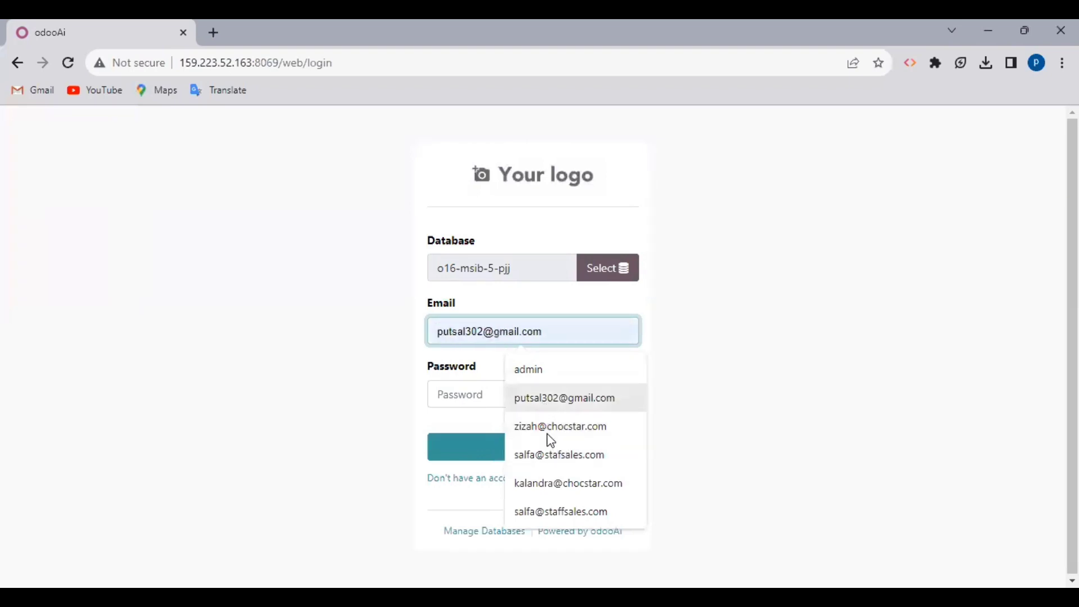
{"action": "left_click", "coordinate": [559, 456]}
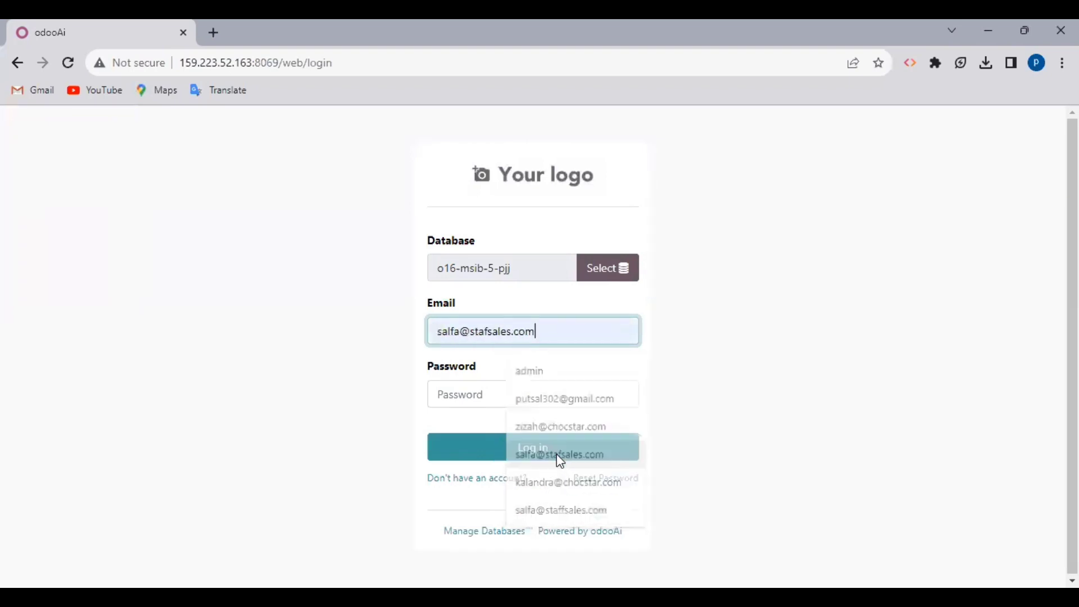
{"action": "left_click", "coordinate": [535, 393]}
{"action": "type", "text": "s"}
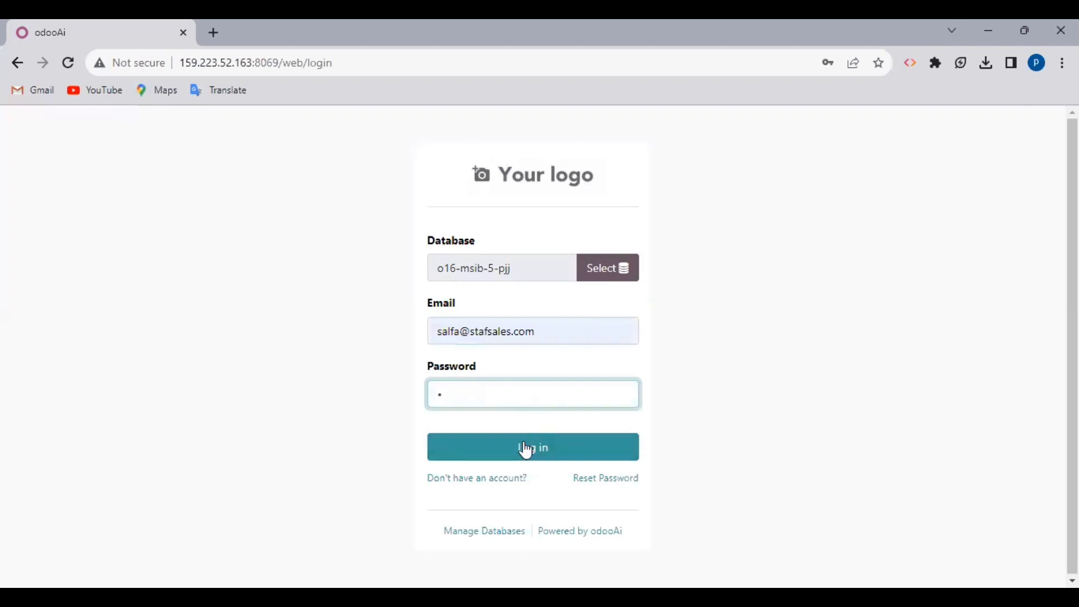
{"action": "left_click", "coordinate": [521, 448]}
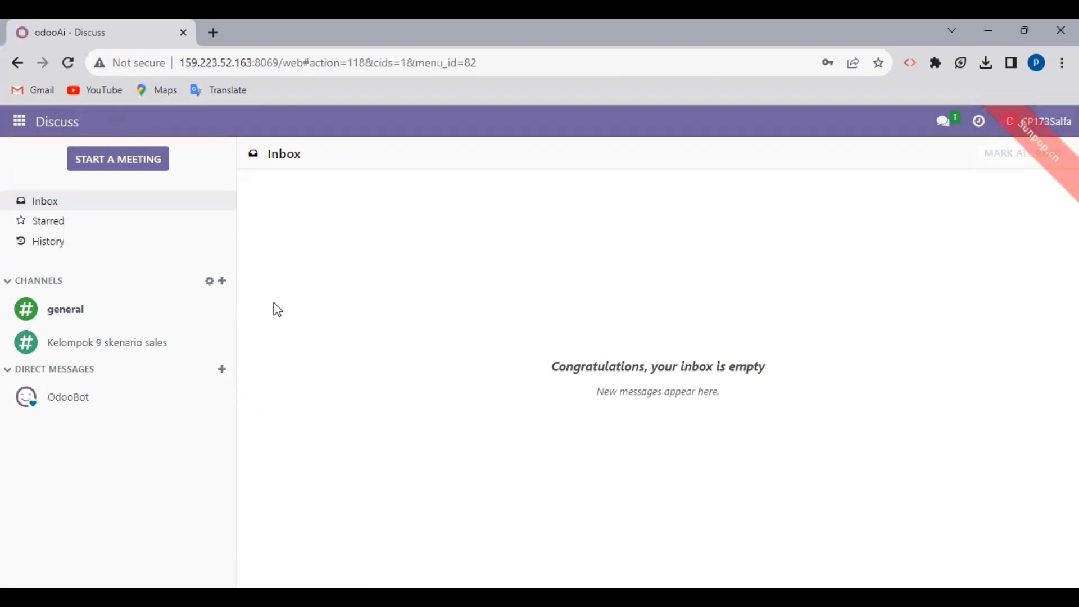
{"action": "left_click", "coordinate": [21, 123]}
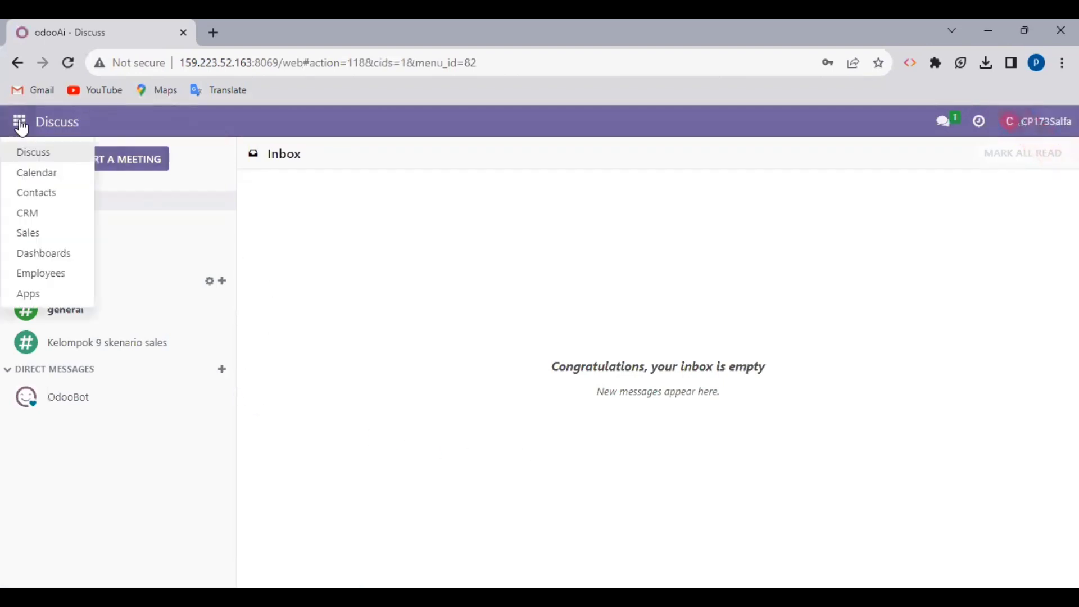
Step: Go to Sales > Products > Pricelists and start a new pricelist
{"action": "left_click", "coordinate": [50, 235]}
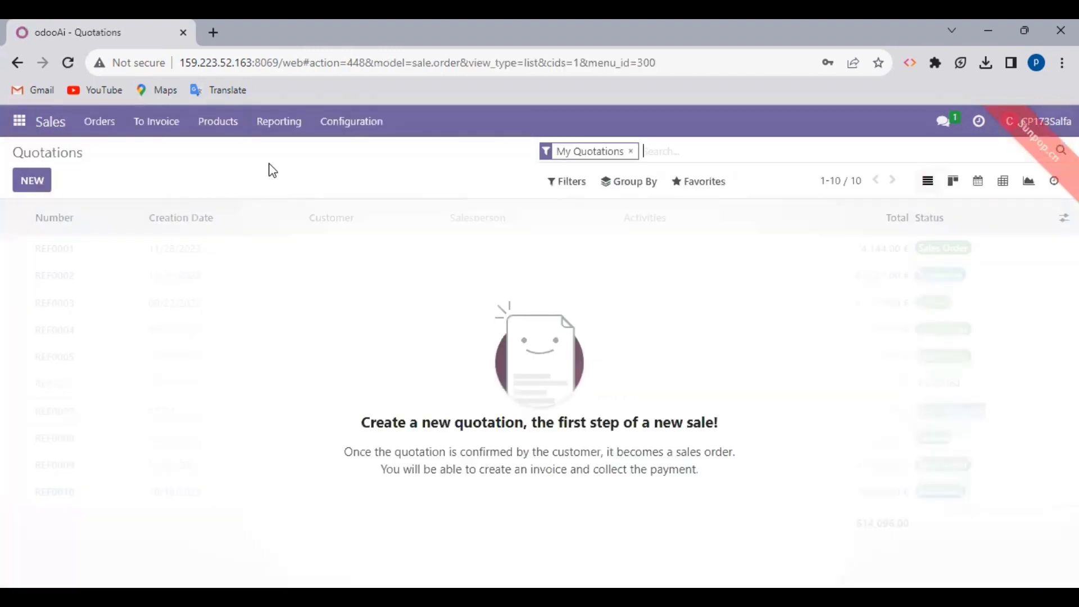
{"action": "left_click", "coordinate": [234, 134]}
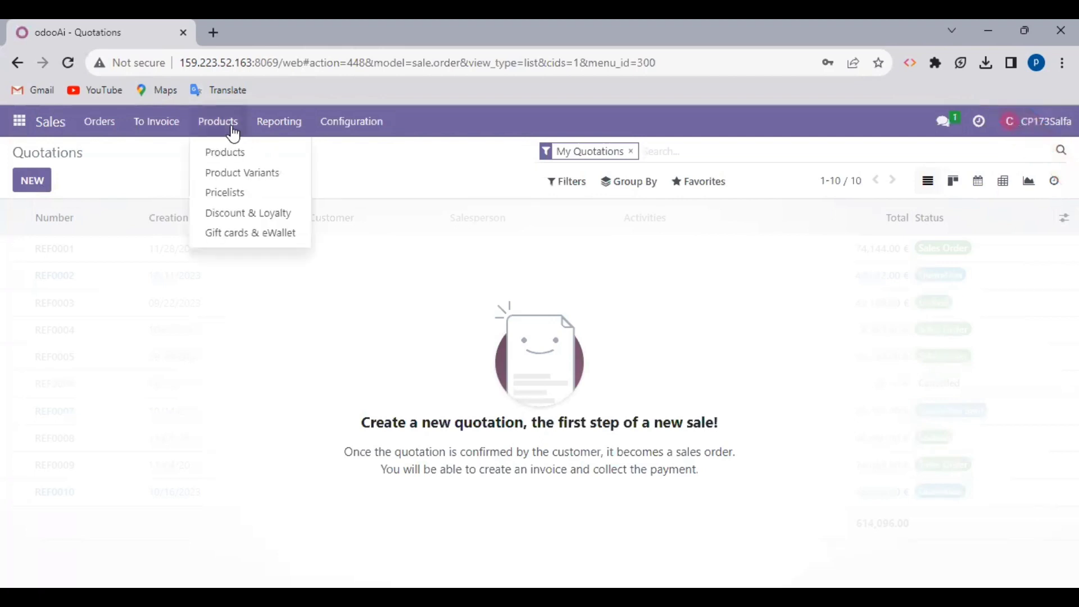
{"action": "left_click", "coordinate": [242, 194]}
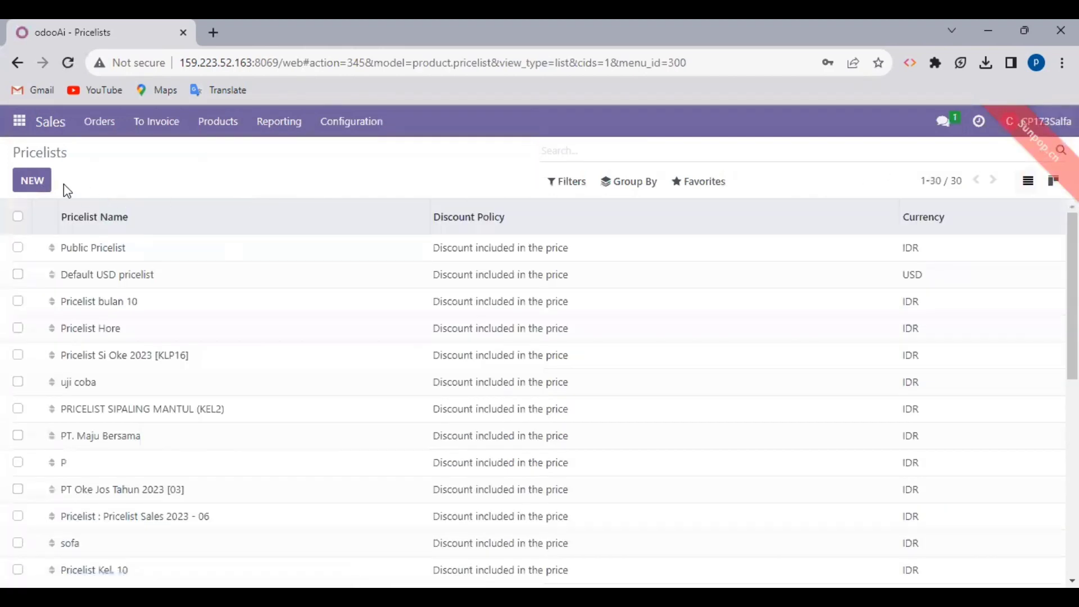
{"action": "left_click", "coordinate": [32, 181]}
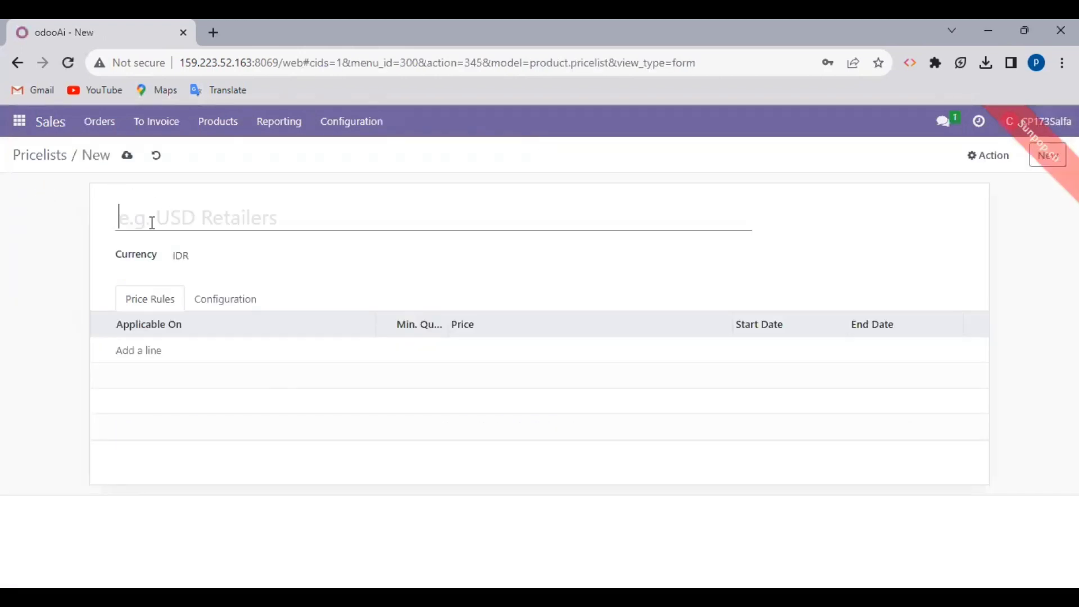
Step: Name the new pricelist 'Pricelist Kelompok 9'
{"action": "type", "text": "Price "}
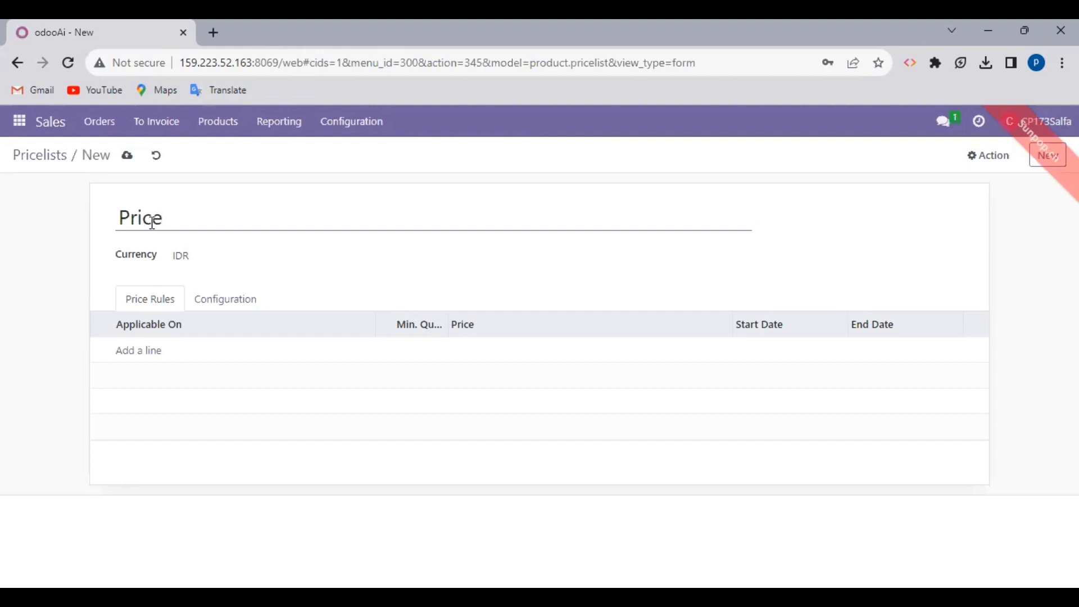
{"action": "type", "text": "list"}
{"action": "key", "text": "Caps_Lock"}
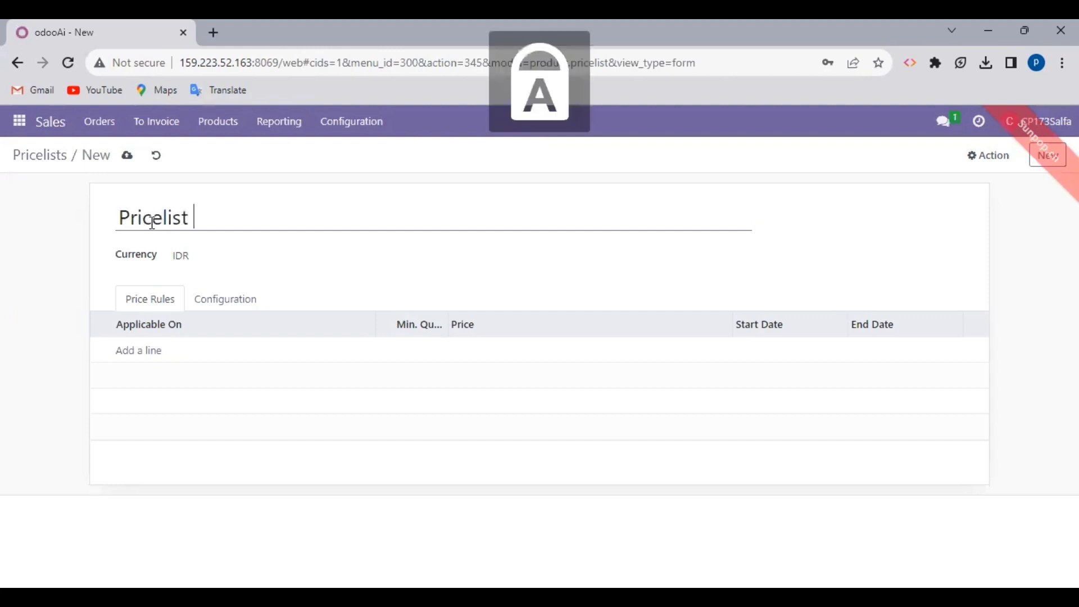
{"action": "type", "text": "Kelomp"}
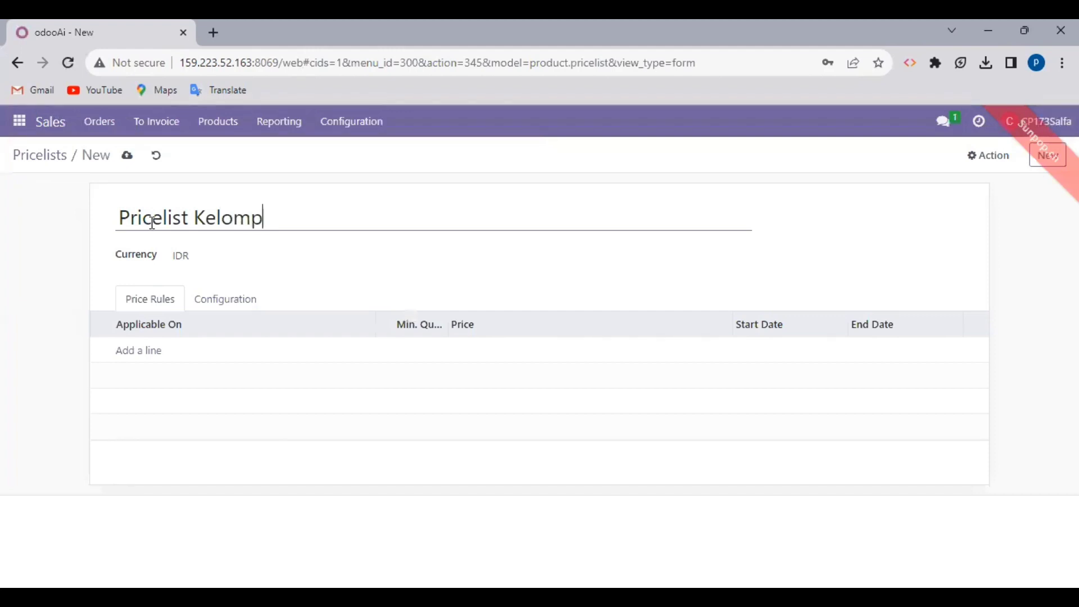
{"action": "type", "text": "ok 9"}
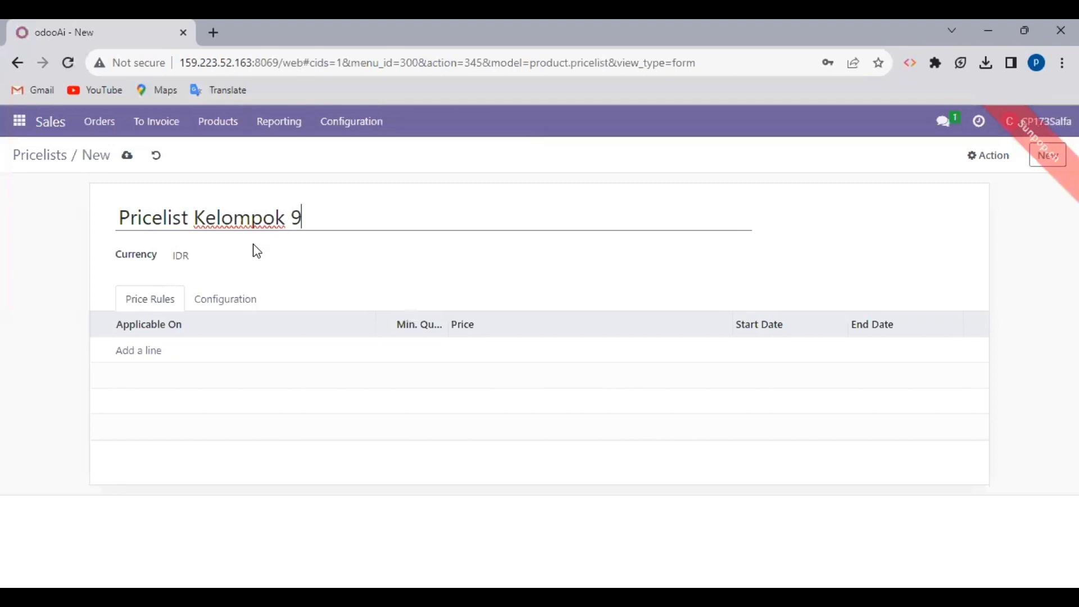
Step: Add a new price rule line to Pricelist Kelompok 9
{"action": "left_click", "coordinate": [140, 352]}
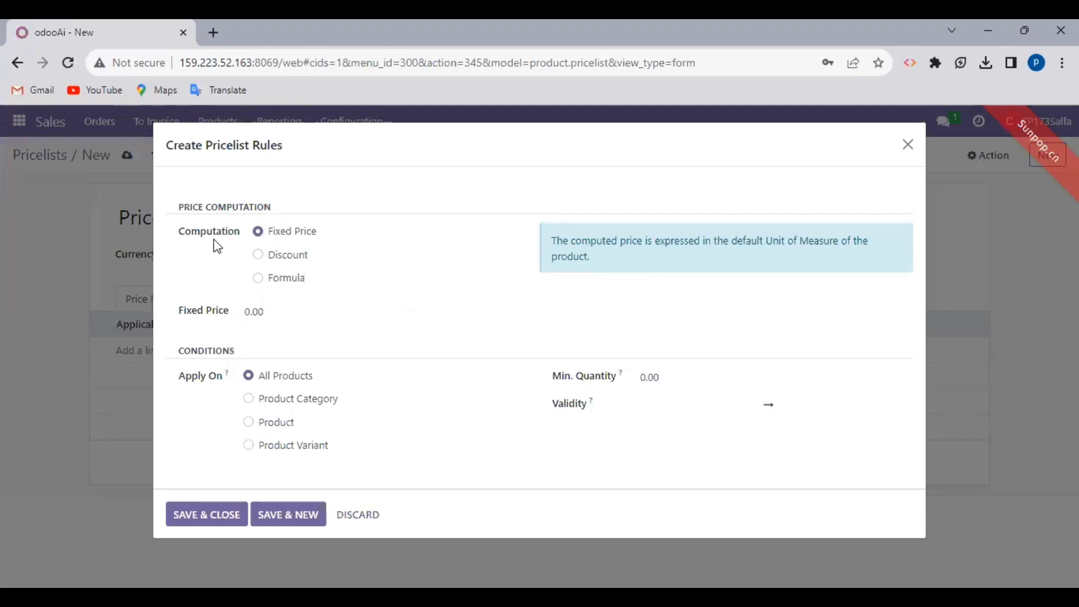
Step: Set the rule to a 10% discount on all products with minimum quantity 1
{"action": "left_click", "coordinate": [258, 260]}
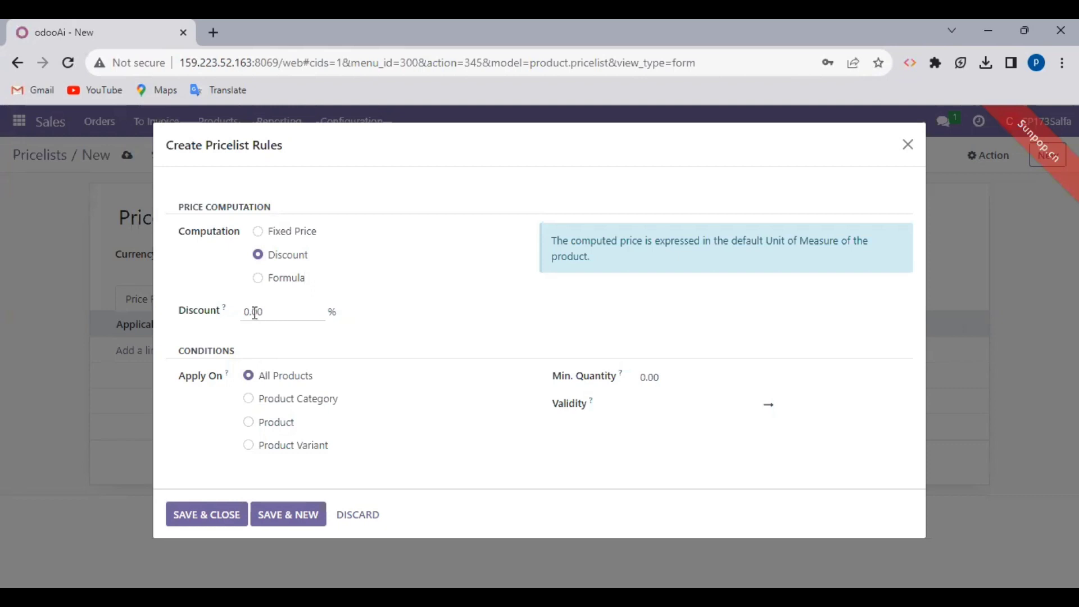
{"action": "left_click", "coordinate": [251, 313]}
{"action": "type", "text": "10"}
{"action": "left_click", "coordinate": [432, 324]}
{"action": "left_click", "coordinate": [645, 386]}
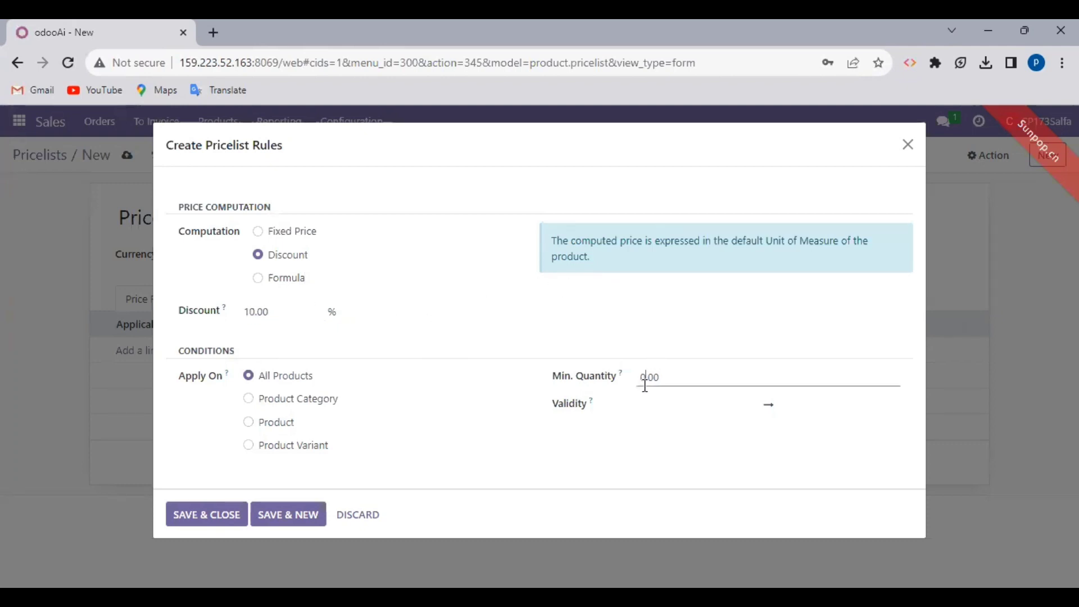
{"action": "type", "text": "1"}
{"action": "left_click", "coordinate": [688, 332]}
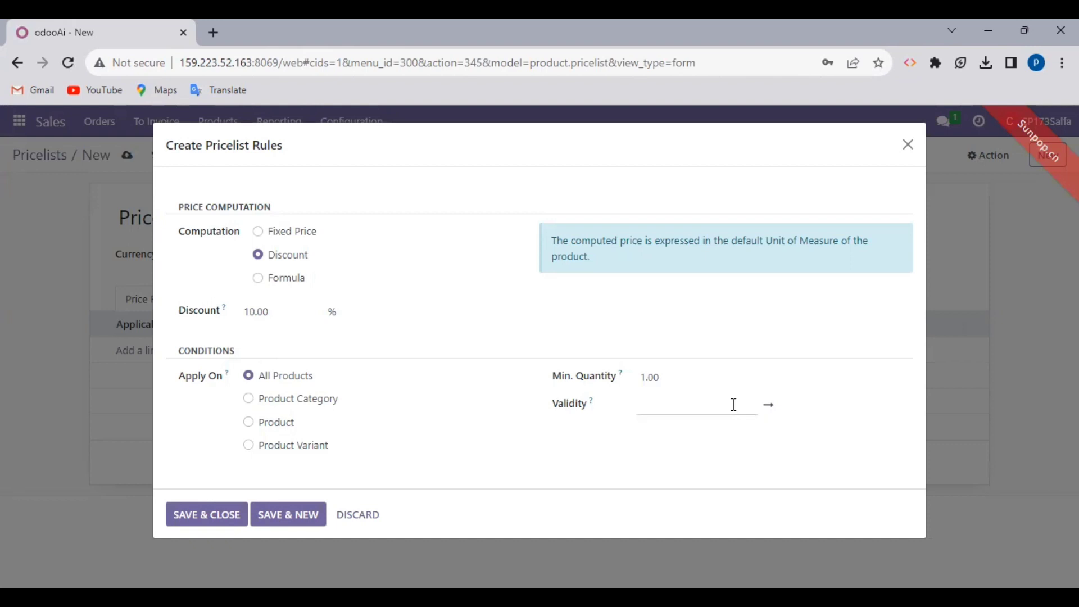
{"action": "left_click", "coordinate": [734, 405]}
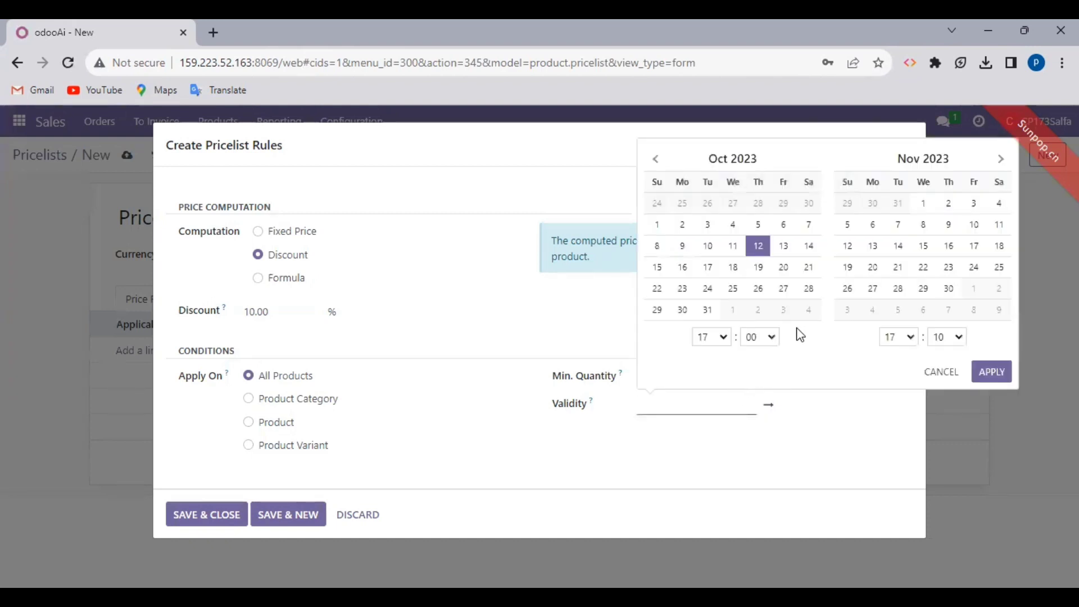
Step: Set the rule's validity from 10 October 2023 to 10 October 2024
{"action": "left_click", "coordinate": [709, 248]}
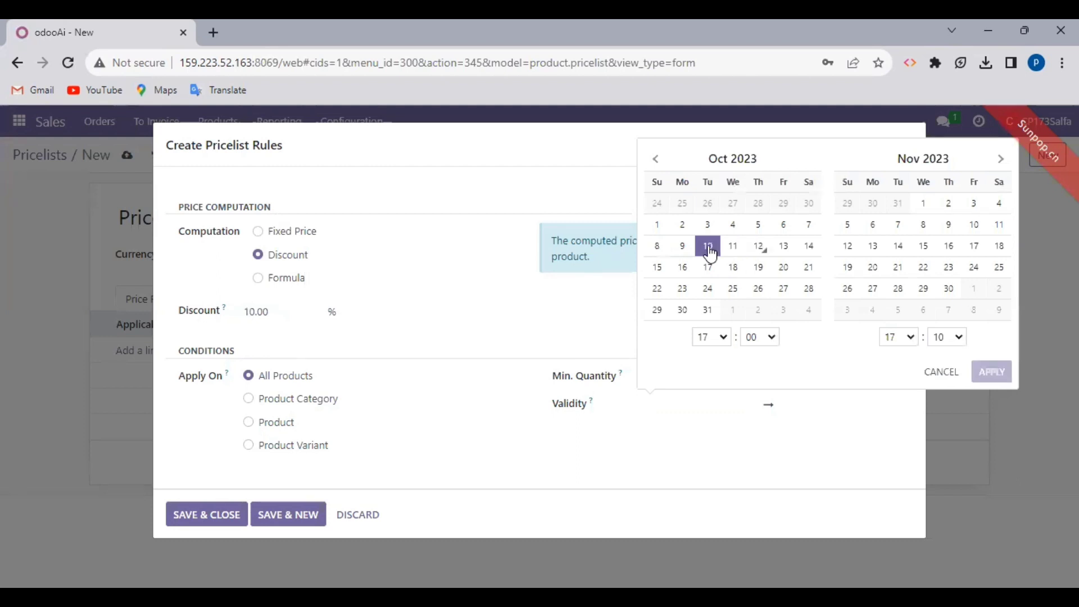
{"action": "left_click", "coordinate": [1000, 160]}
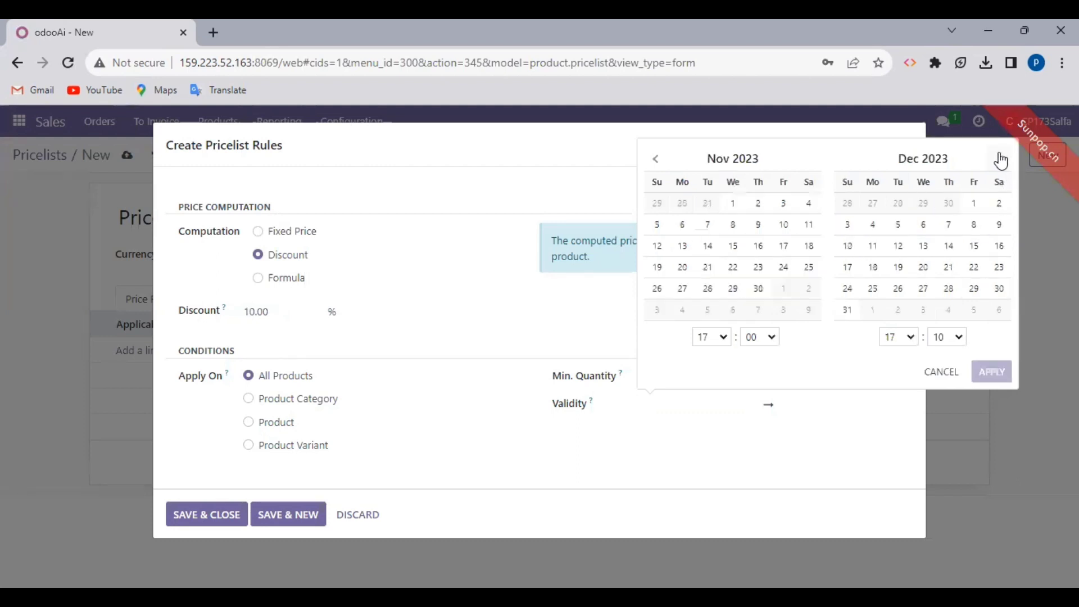
{"action": "left_click", "coordinate": [1000, 160]}
{"action": "left_click", "coordinate": [1000, 159]}
{"action": "left_click", "coordinate": [1001, 159]}
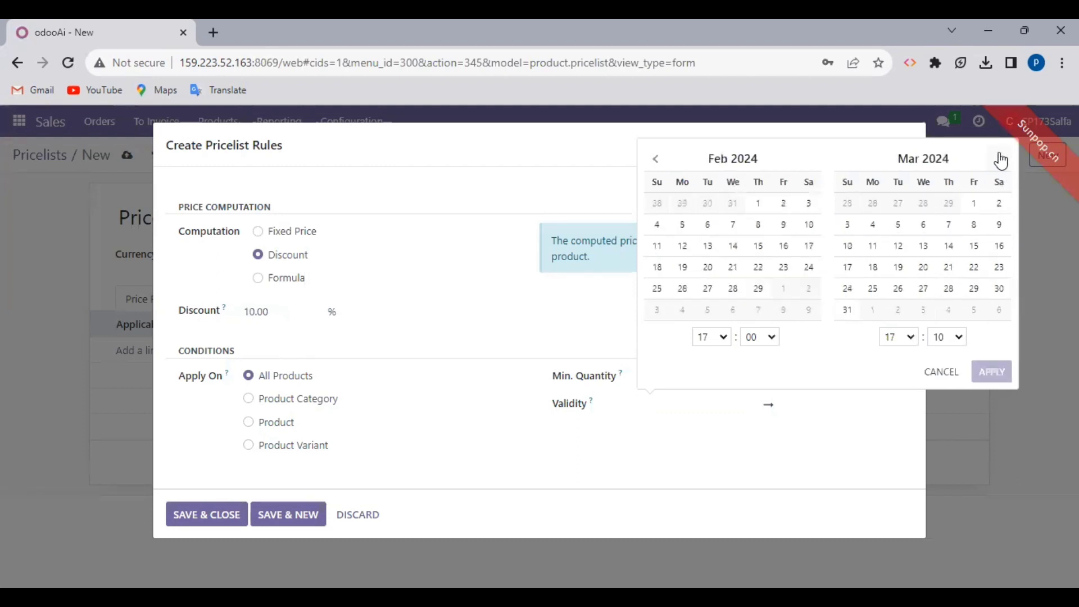
{"action": "left_click", "coordinate": [1000, 160]}
{"action": "left_click", "coordinate": [1001, 159]}
{"action": "left_click", "coordinate": [1001, 160]}
{"action": "left_click", "coordinate": [1001, 160]}
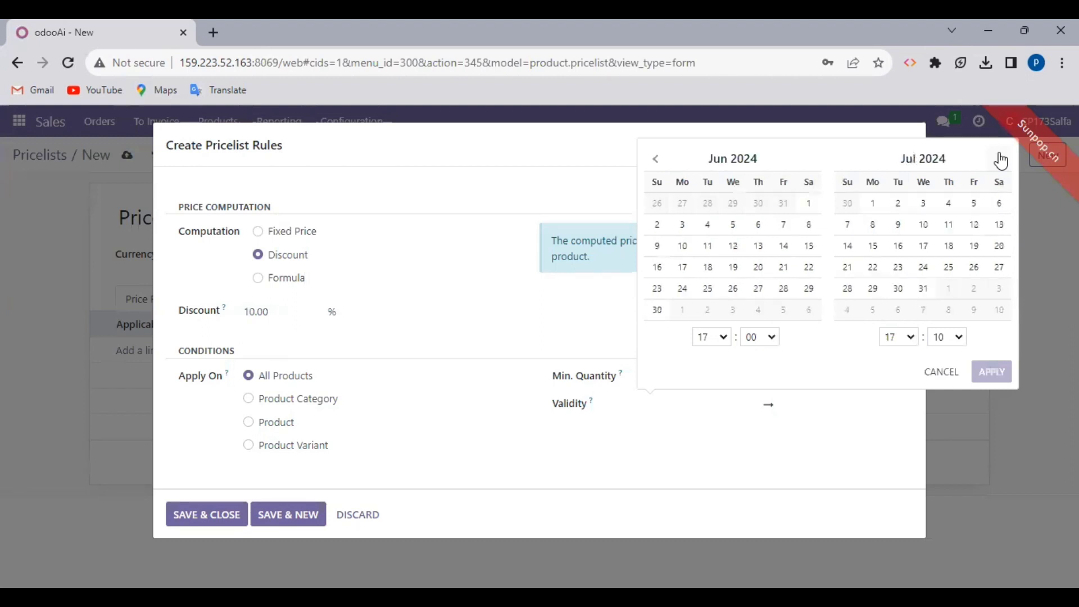
{"action": "left_click", "coordinate": [1001, 159]}
{"action": "left_click", "coordinate": [1001, 160]}
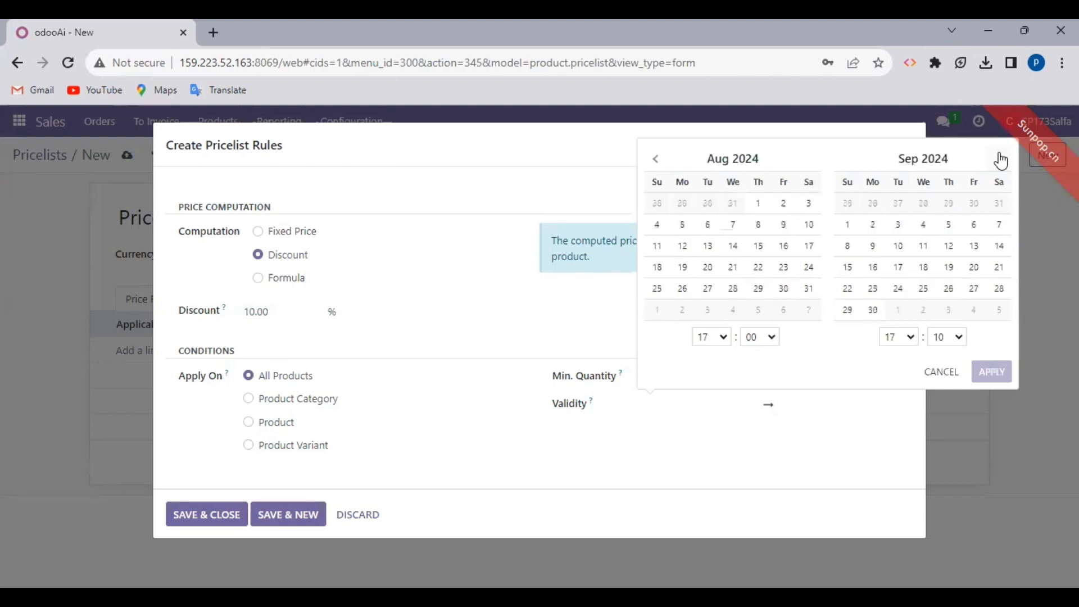
{"action": "left_click", "coordinate": [1001, 160]}
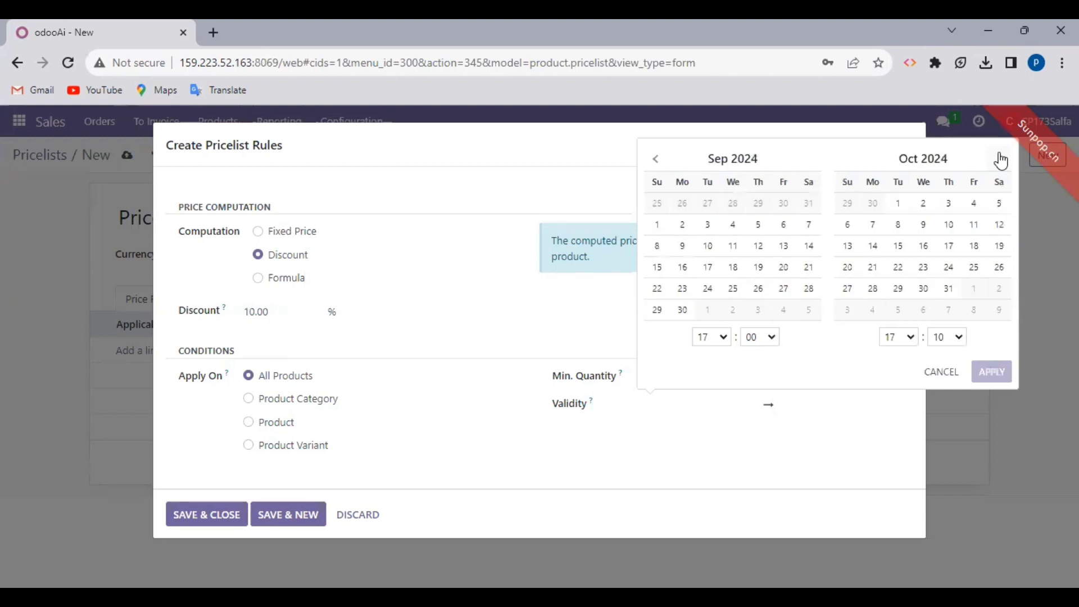
{"action": "left_click", "coordinate": [949, 224]}
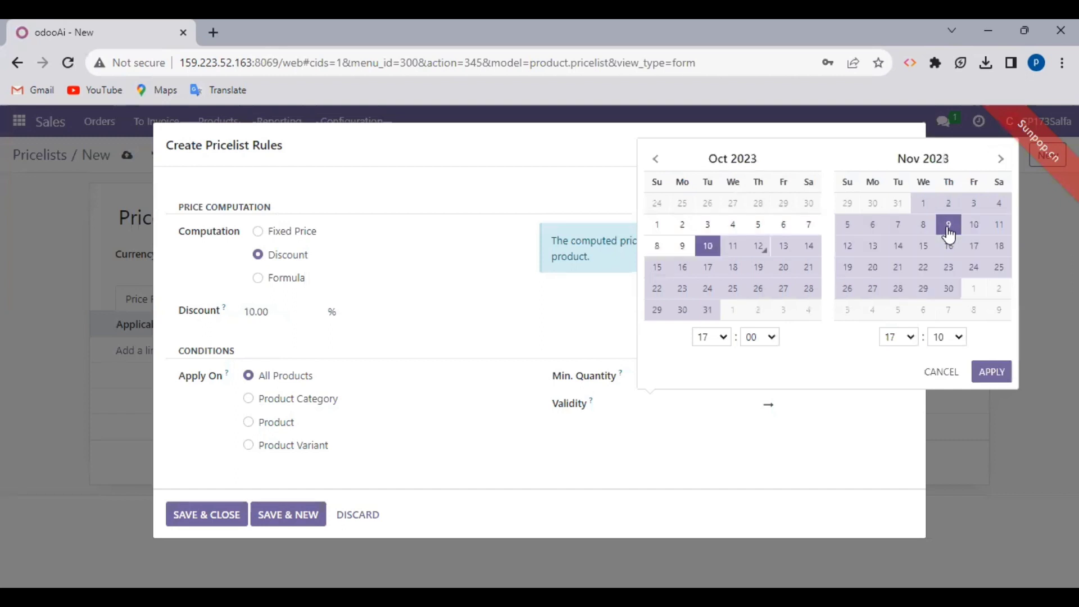
{"action": "left_click", "coordinate": [992, 373]}
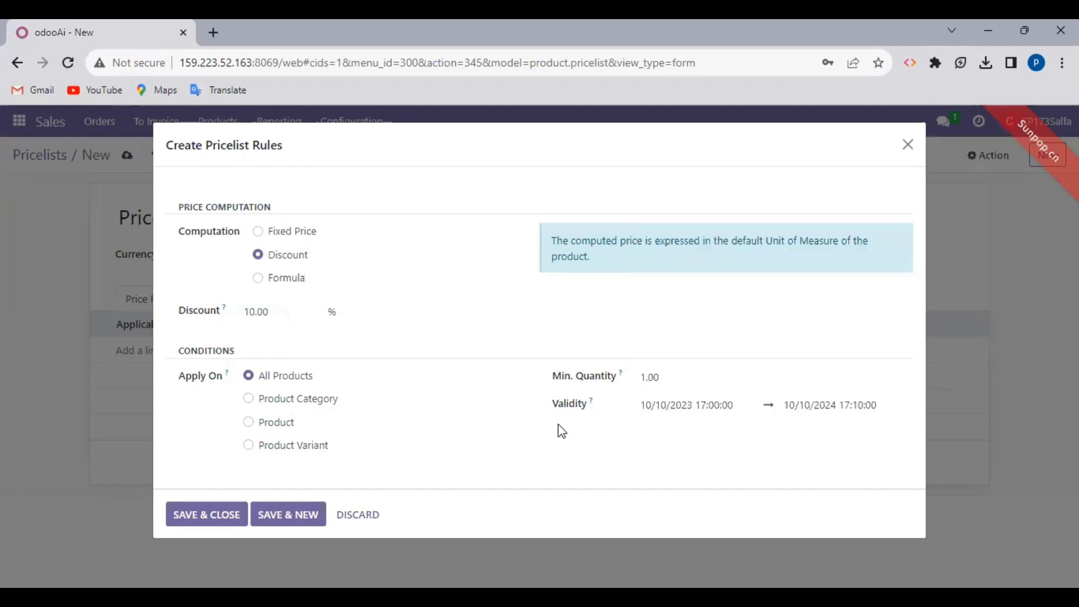
Step: Save the 10% All Products rule and Pricelist Kelompok 9, then return to the Pricelists list
{"action": "left_click", "coordinate": [206, 515]}
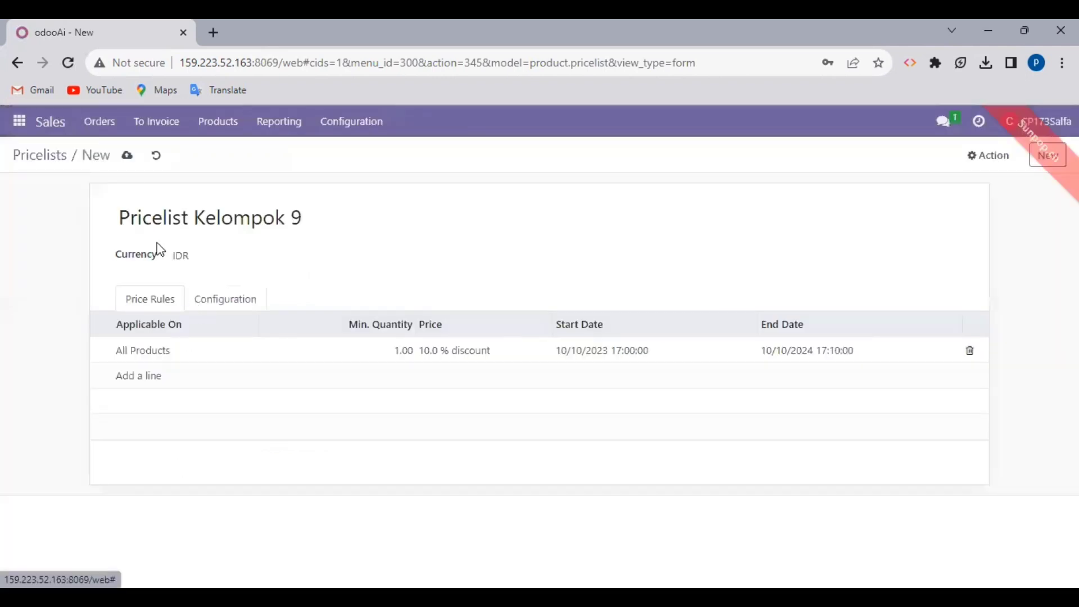
{"action": "left_click", "coordinate": [127, 158]}
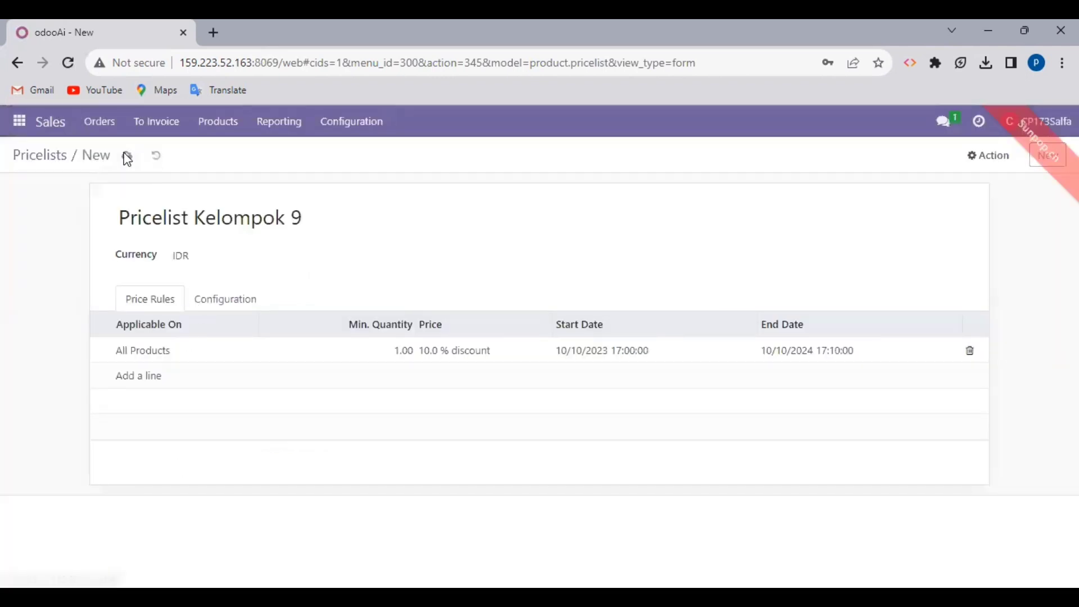
{"action": "left_click", "coordinate": [52, 158]}
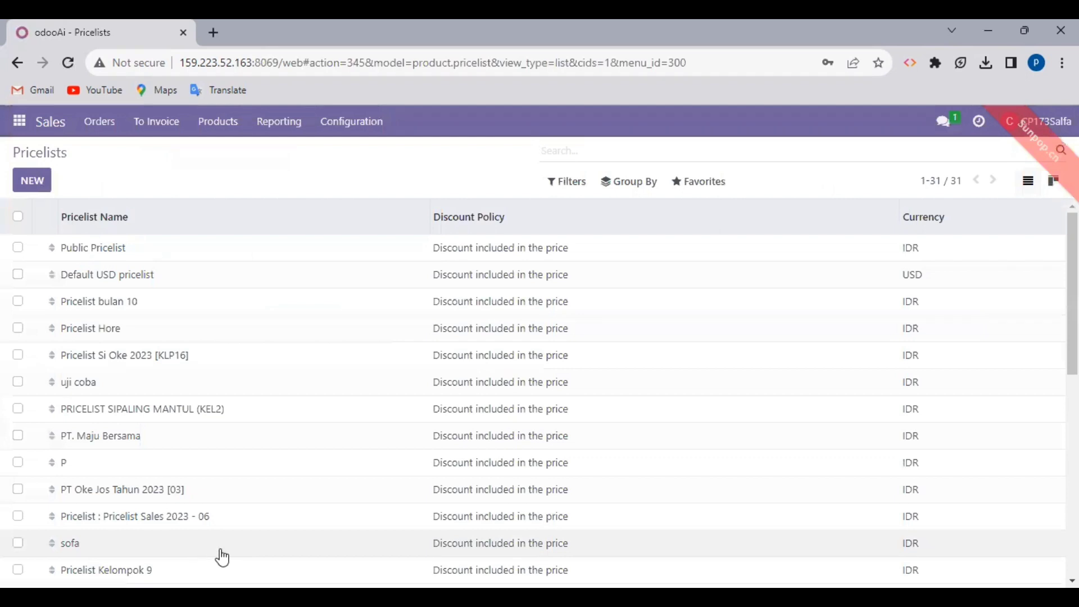
{"action": "scroll", "coordinate": [219, 557], "scroll_direction": "down", "scroll_amount": 1}
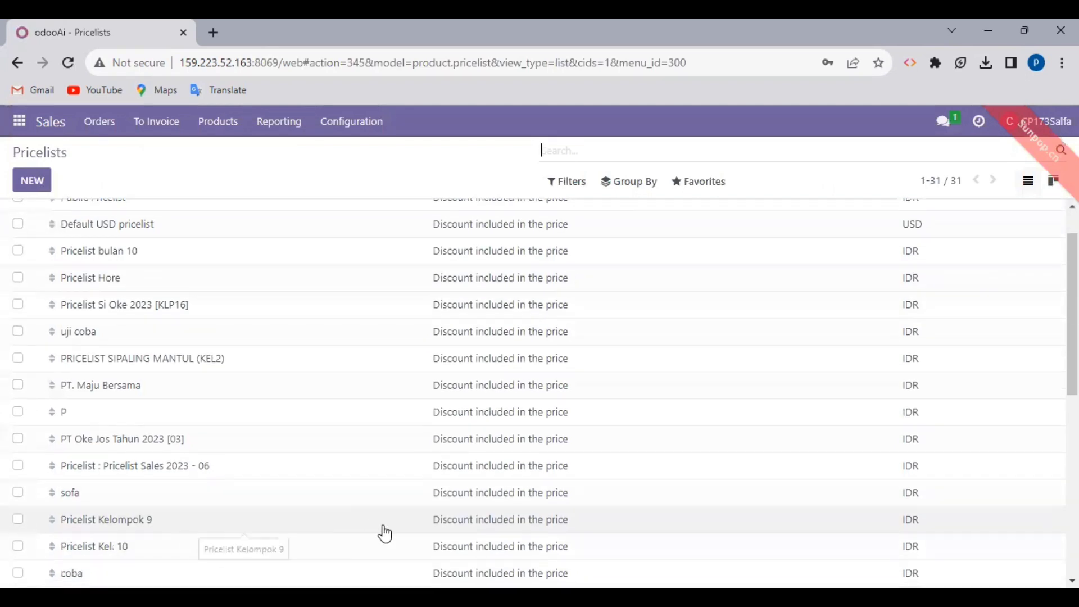
{"action": "scroll", "coordinate": [349, 369], "scroll_direction": "up", "scroll_amount": 1}
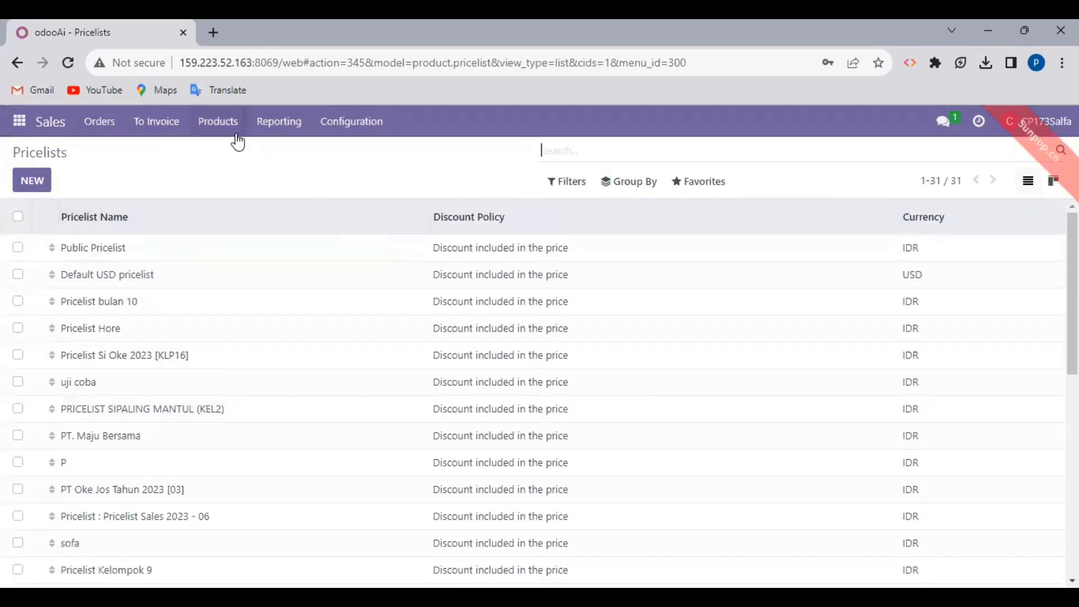
Step: Create a new quotation with PT Dua Cahaya as the customer
{"action": "left_click", "coordinate": [104, 136]}
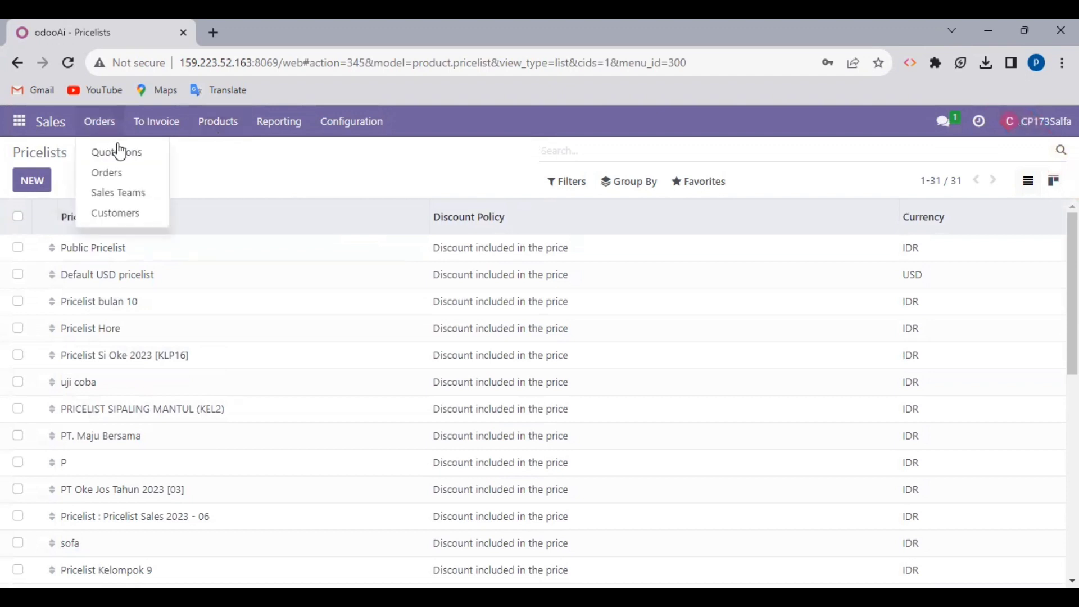
{"action": "left_click", "coordinate": [122, 153]}
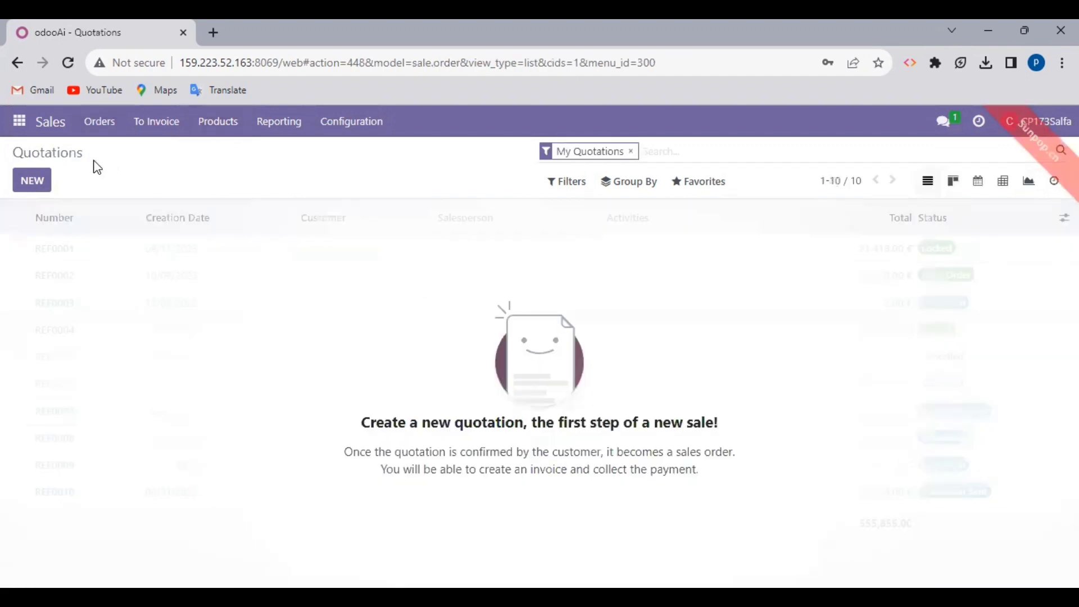
{"action": "left_click", "coordinate": [32, 181]}
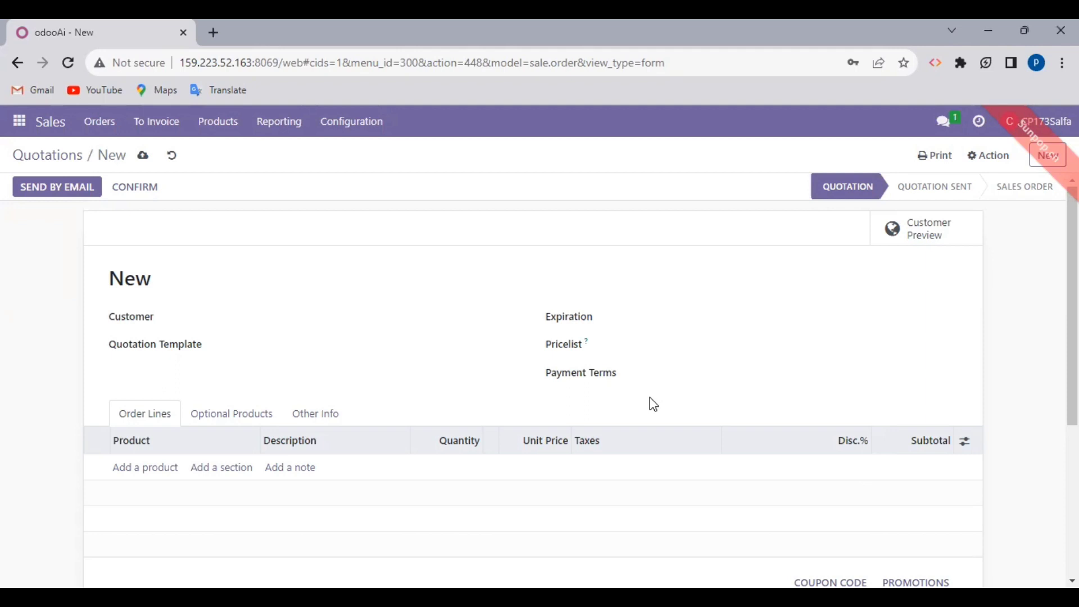
{"action": "left_click", "coordinate": [320, 316]}
{"action": "type", "text": "PT d"}
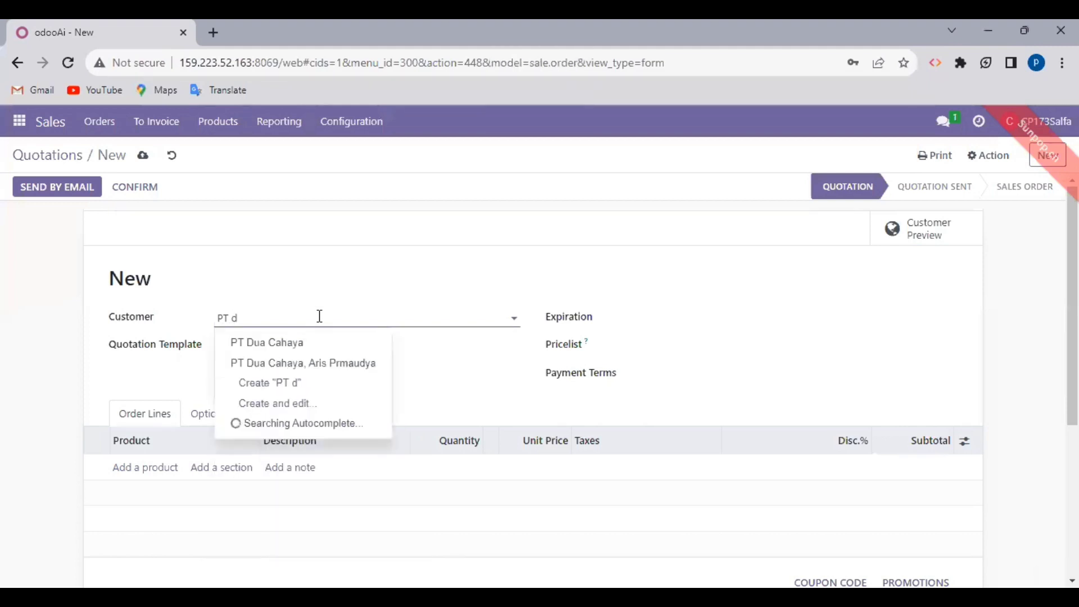
{"action": "key", "text": "BackSpace"}
{"action": "type", "text": "Dua"}
{"action": "left_click", "coordinate": [310, 344]}
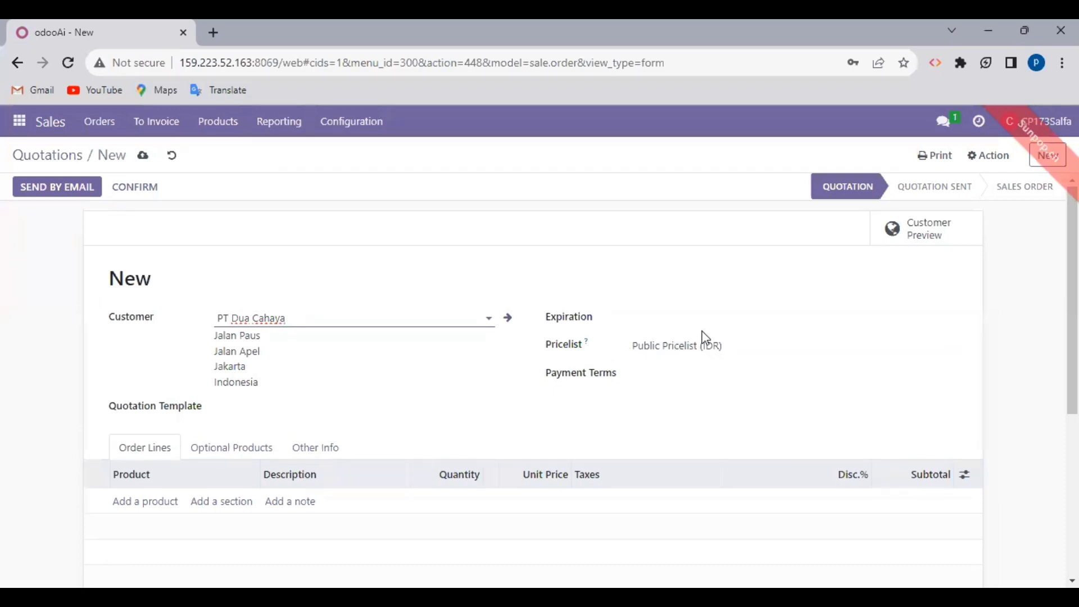
Step: Set the quotation's pricelist to Pricelist Kelompok 9 (IDR)
{"action": "left_click", "coordinate": [730, 345]}
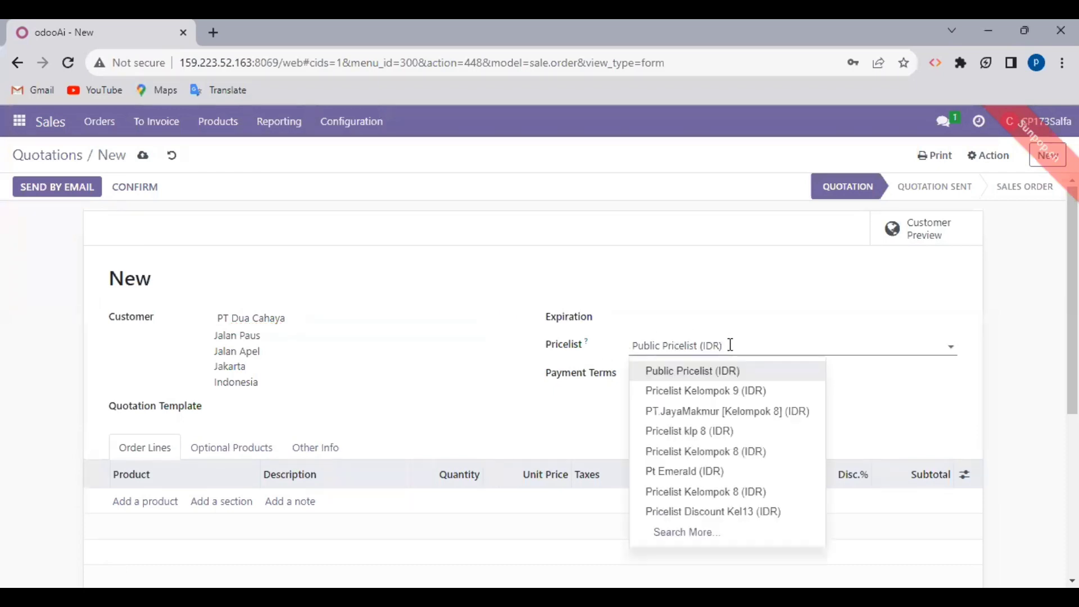
{"action": "left_click", "coordinate": [724, 389]}
{"action": "scroll", "coordinate": [489, 385], "scroll_direction": "down", "scroll_amount": 2}
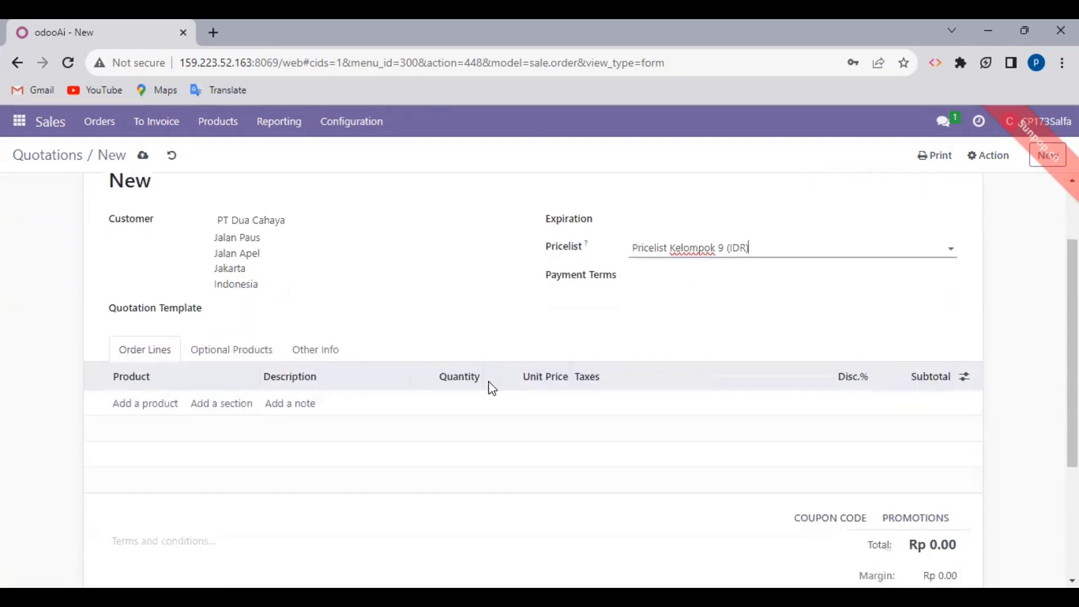
Step: Add order lines for the Nakas and Meja TV products
{"action": "left_click", "coordinate": [145, 406]}
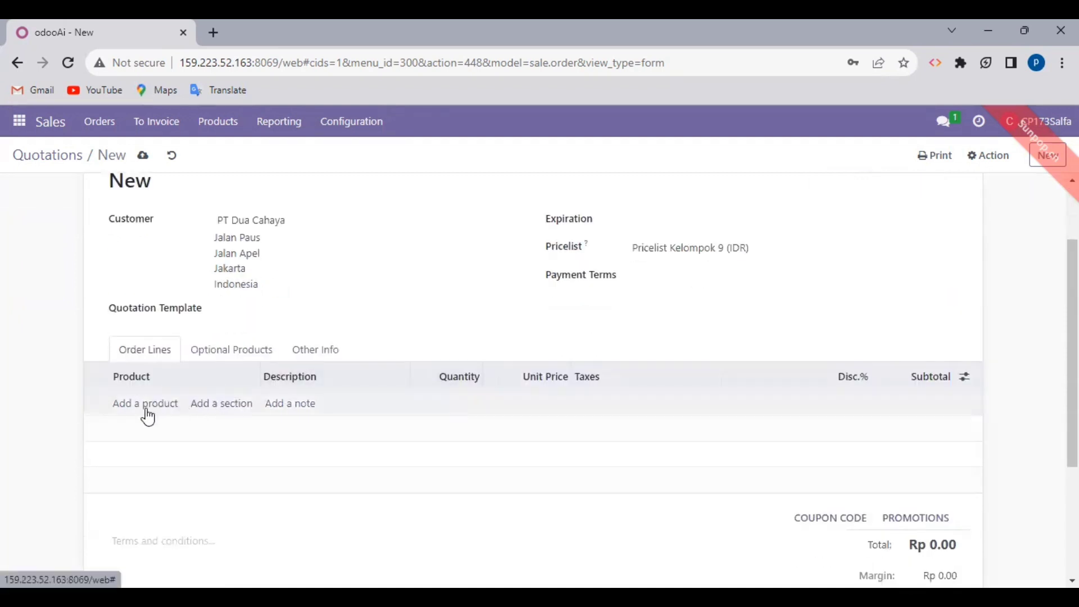
{"action": "type", "text": "Nakas"}
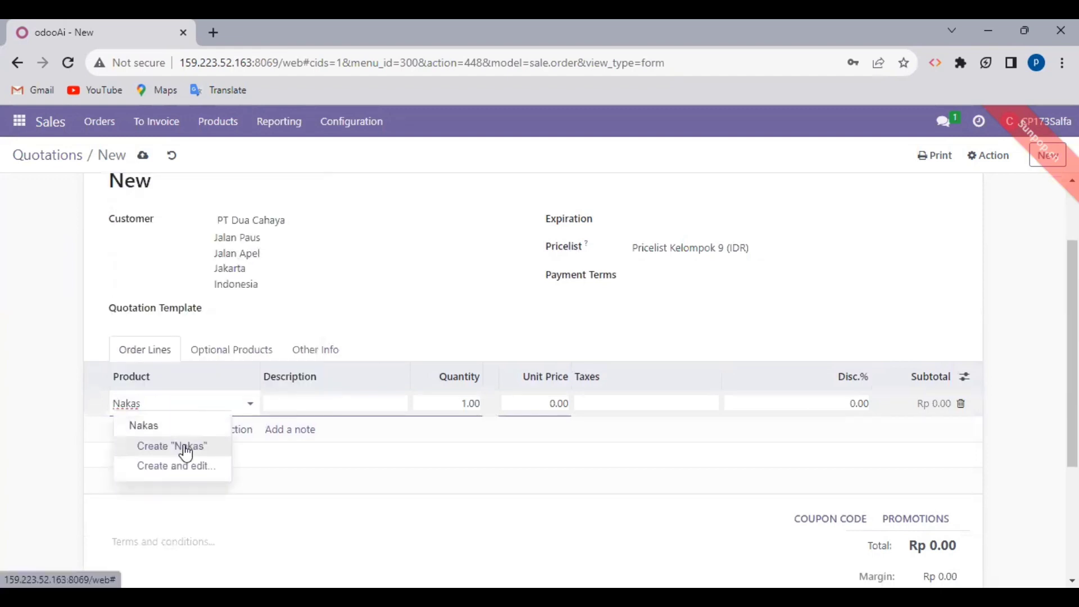
{"action": "left_click", "coordinate": [189, 431]}
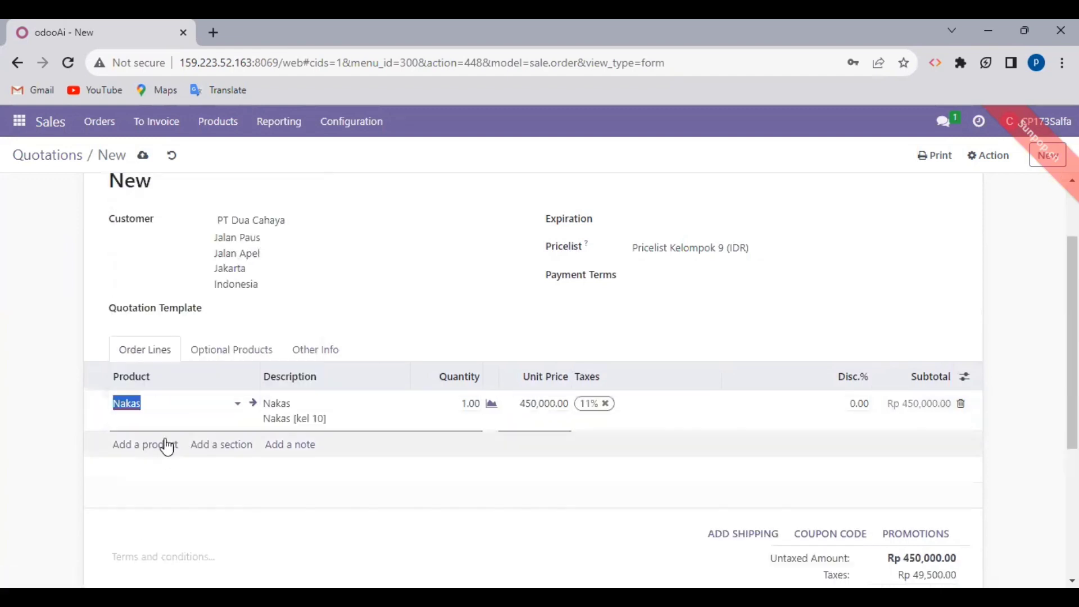
{"action": "left_click", "coordinate": [165, 446]}
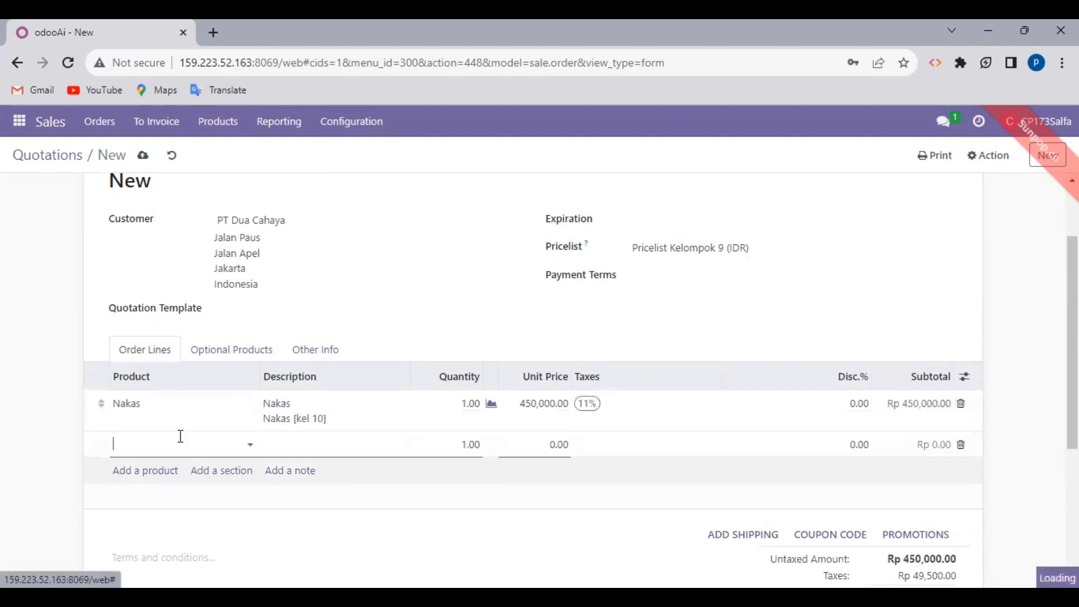
{"action": "type", "text": "Meja"}
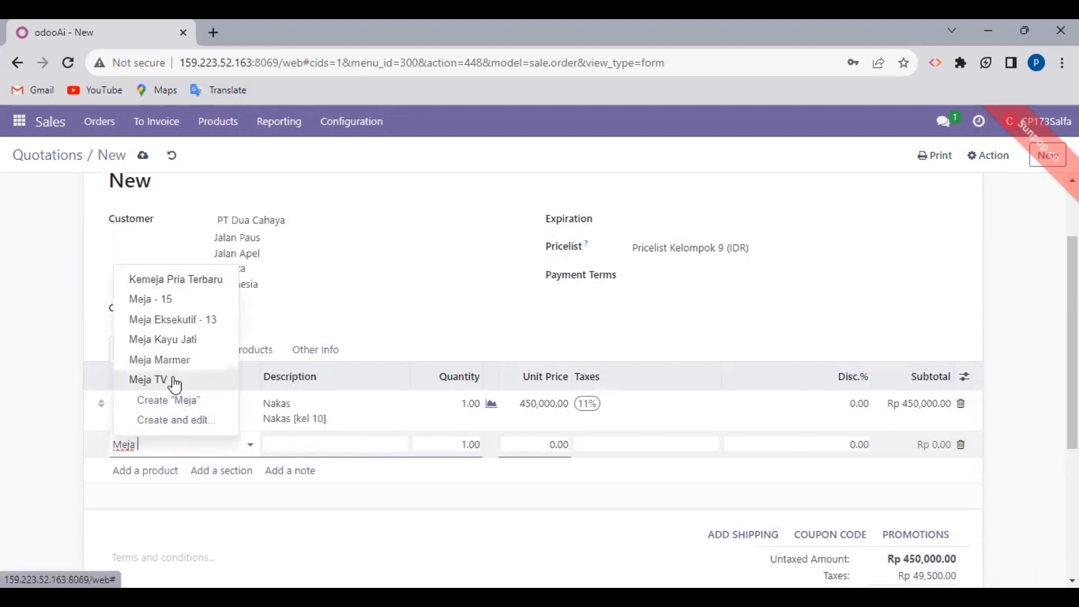
{"action": "left_click", "coordinate": [173, 379]}
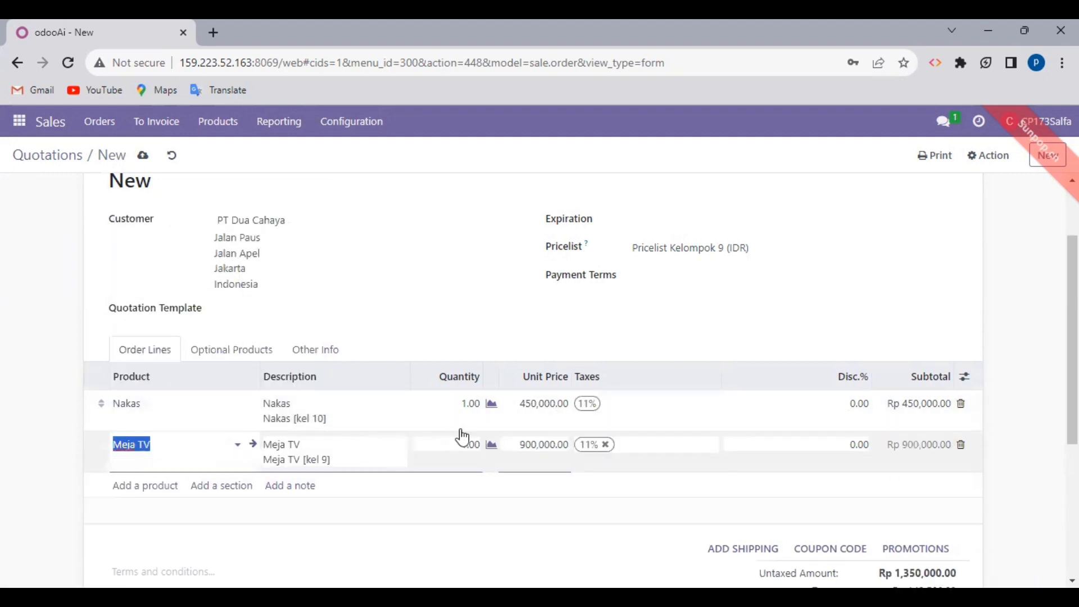
Step: Set the Nakas quantity to 2 and the Meja TV quantity to 3
{"action": "left_click", "coordinate": [465, 409]}
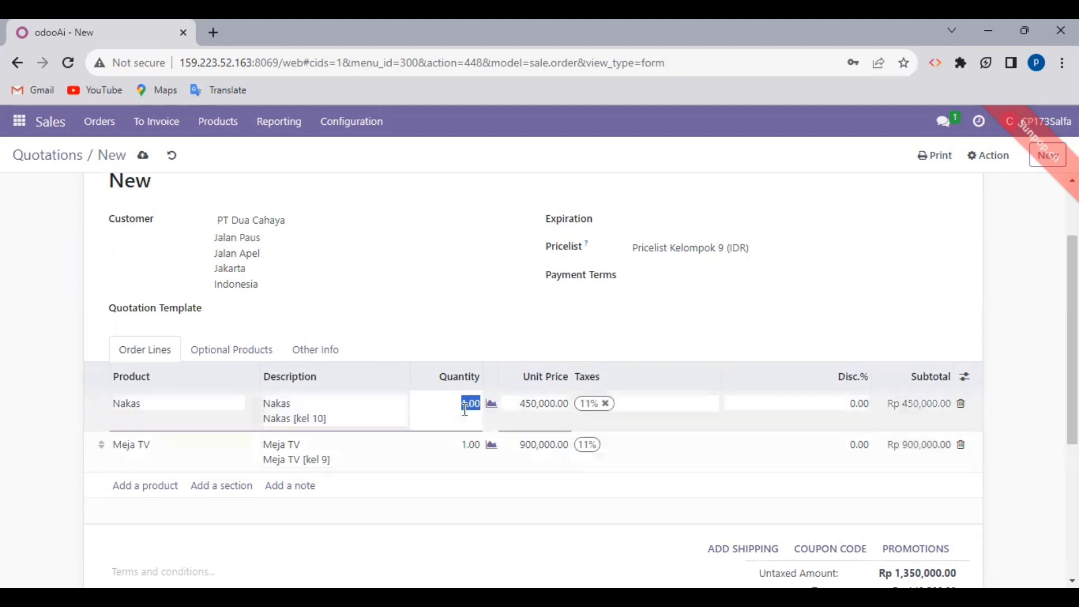
{"action": "left_click", "coordinate": [466, 406]}
{"action": "type", "text": "2"}
{"action": "left_click", "coordinate": [381, 458]}
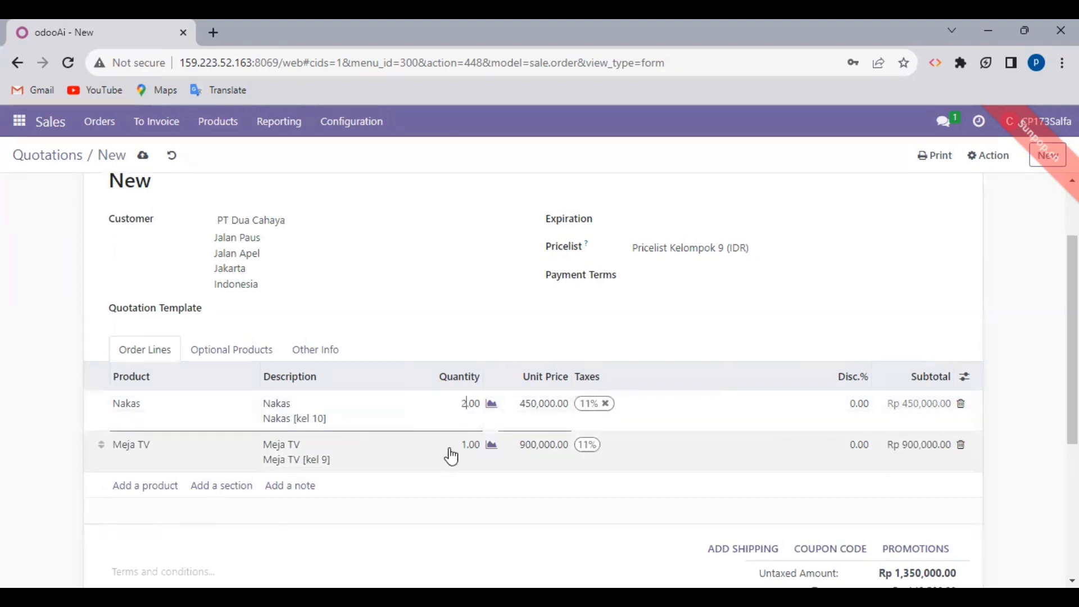
{"action": "left_click", "coordinate": [467, 447]}
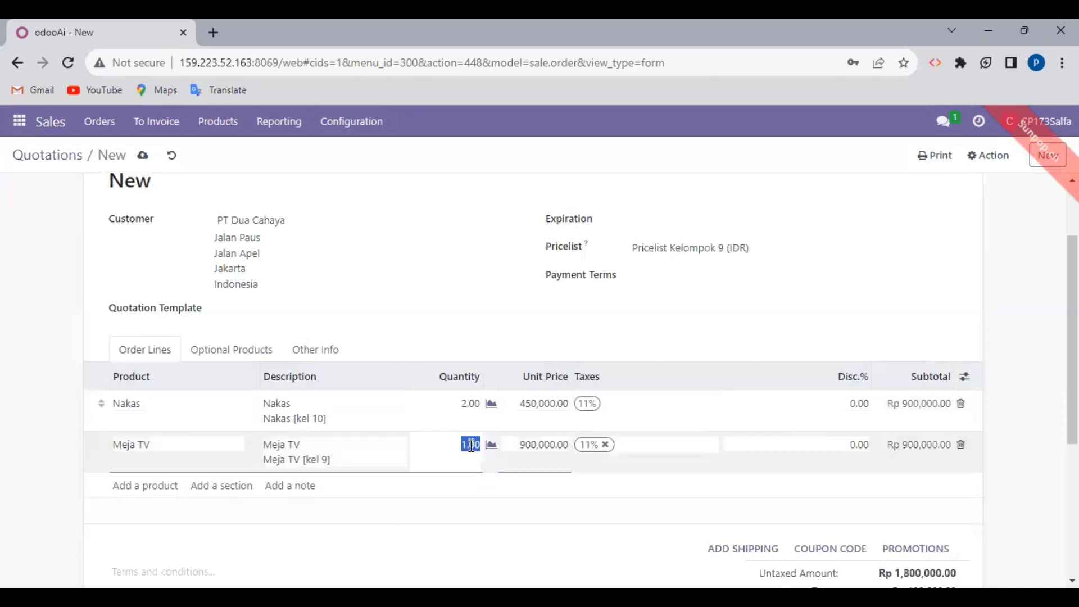
{"action": "left_click", "coordinate": [471, 445]}
{"action": "left_click", "coordinate": [690, 336]}
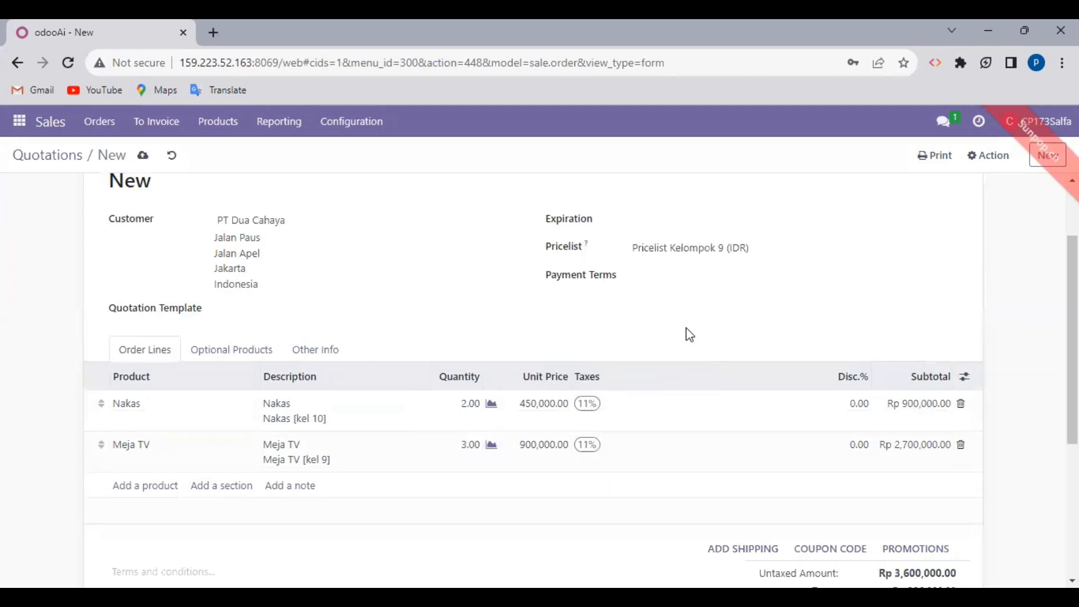
Step: Check the totals and save the quotation as S00159, totalling Rp 3,996,000.00
{"action": "scroll", "coordinate": [708, 419], "scroll_direction": "down", "scroll_amount": 1}
{"action": "scroll", "coordinate": [711, 420], "scroll_direction": "up", "scroll_amount": 2}
{"action": "scroll", "coordinate": [709, 416], "scroll_direction": "up", "scroll_amount": 1}
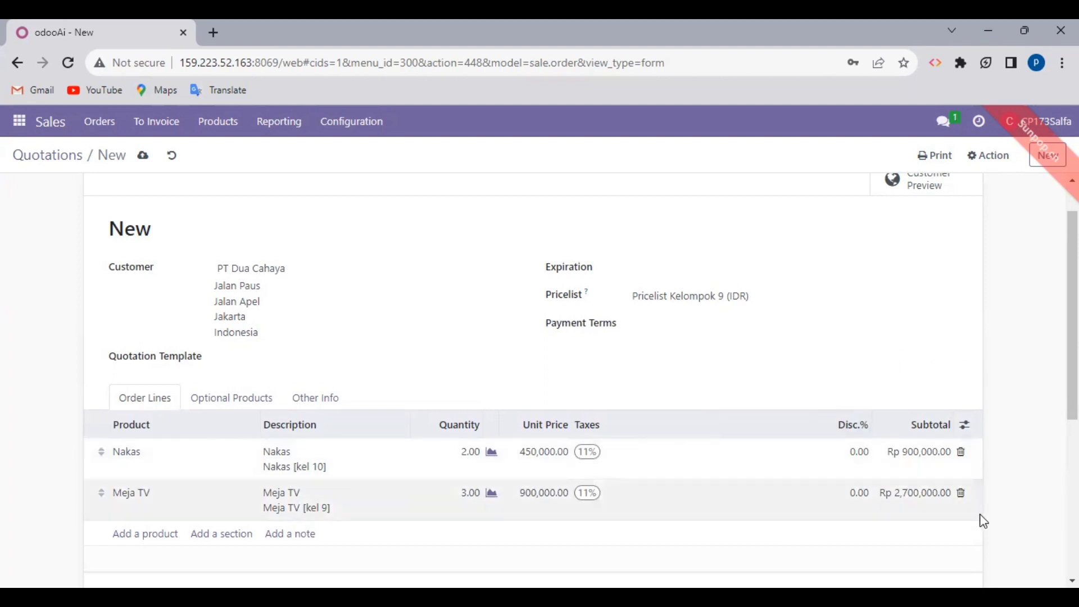
{"action": "scroll", "coordinate": [972, 520], "scroll_direction": "down", "scroll_amount": 3}
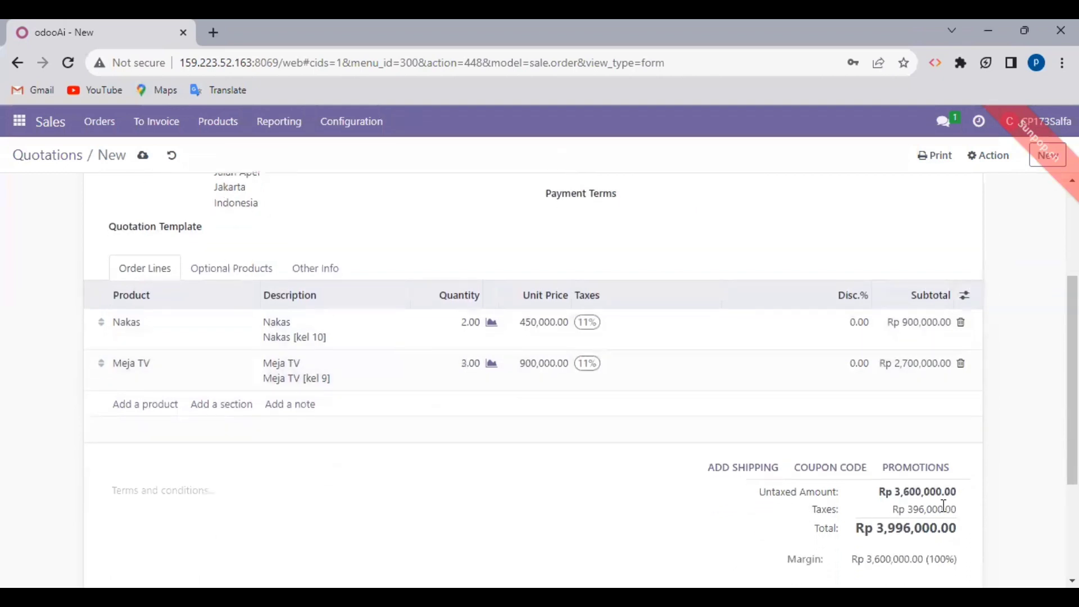
{"action": "scroll", "coordinate": [809, 457], "scroll_direction": "up", "scroll_amount": 3}
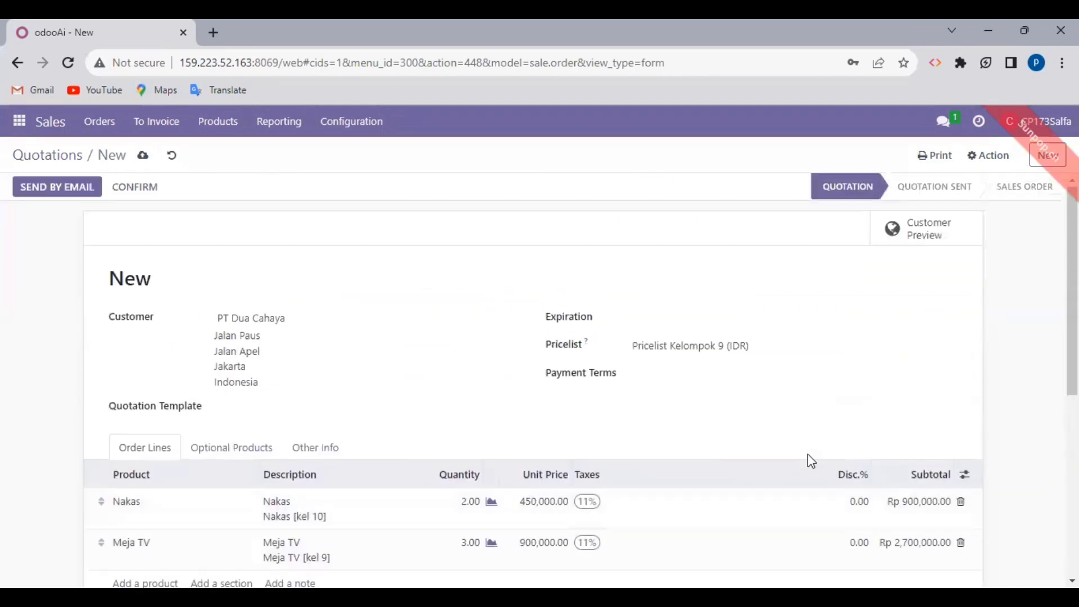
{"action": "left_click", "coordinate": [142, 157]}
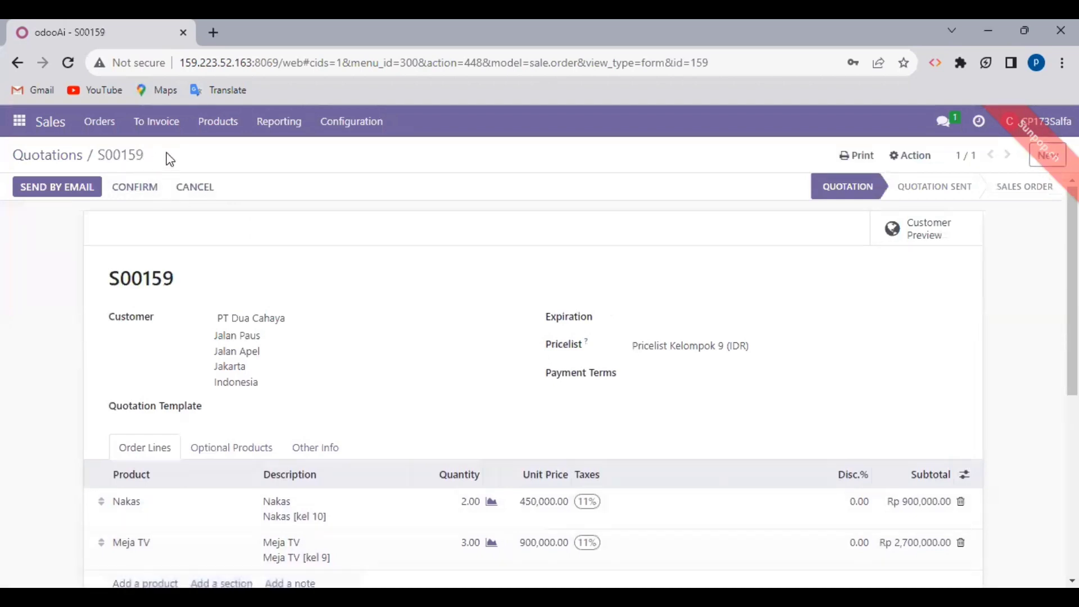
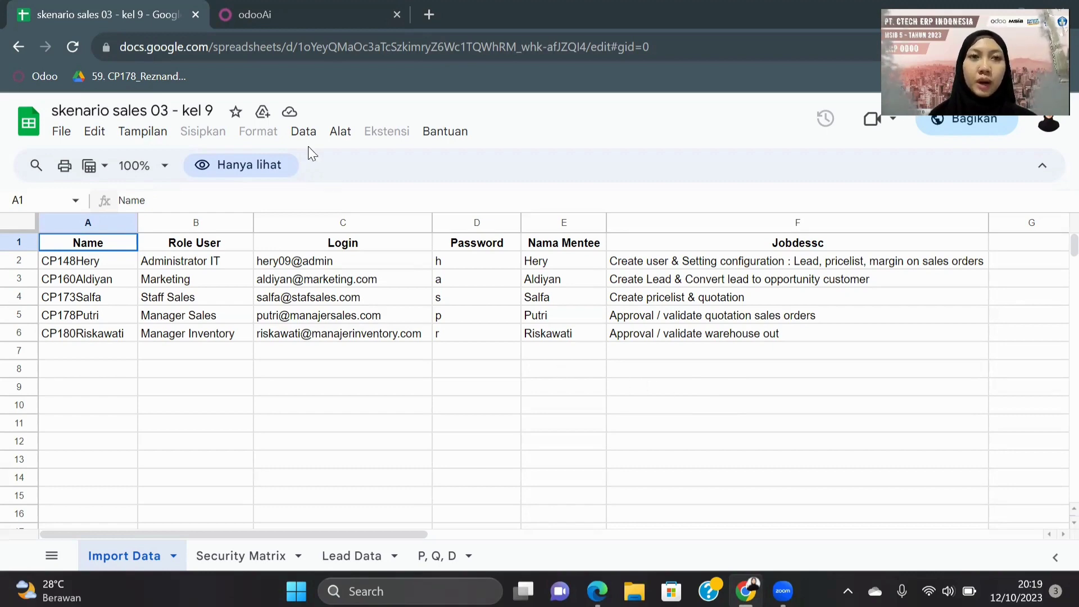
Step: Switch from the Google Sheets user-roles list to the Odoo login page for database o16-msib-5-pjj
{"action": "left_click", "coordinate": [305, 3]}
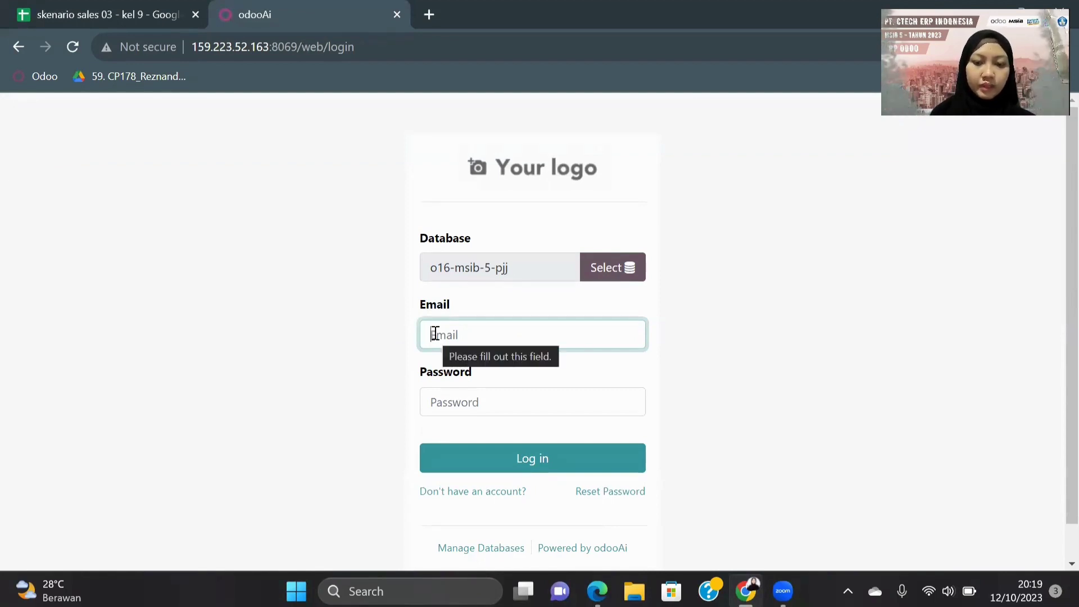
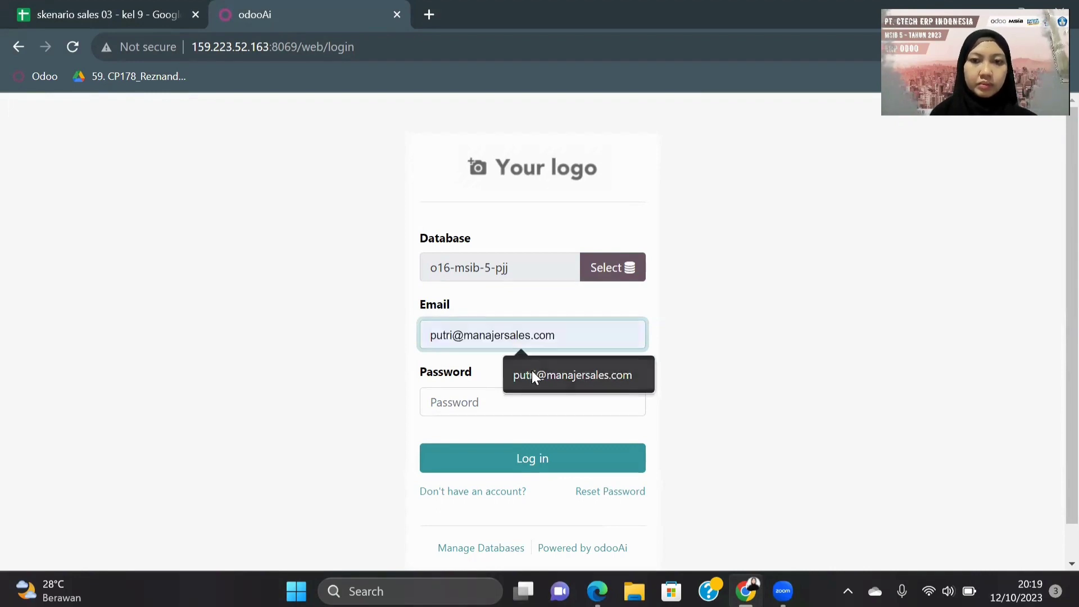
Step: Log in to Odoo with the sales manager's saved e-mail and password
{"action": "left_click", "coordinate": [532, 373]}
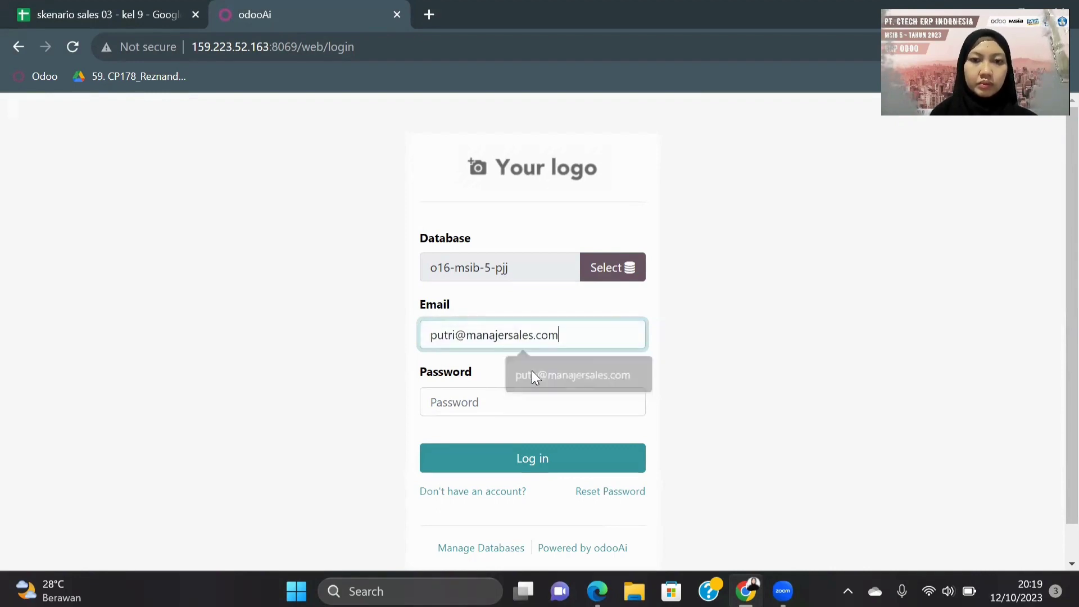
{"action": "left_click", "coordinate": [461, 403]}
{"action": "type", "text": "1"}
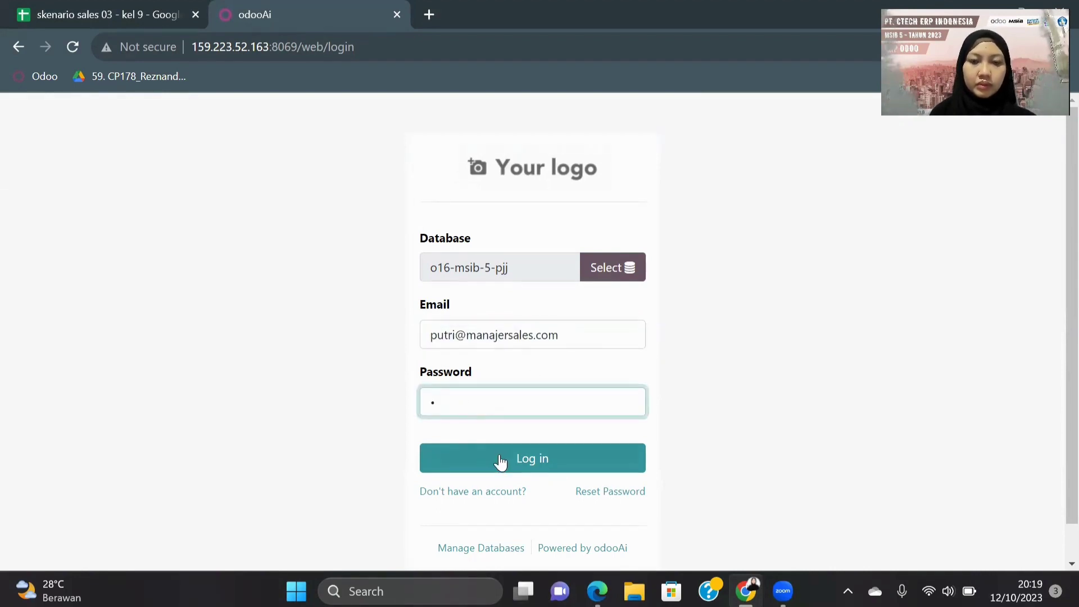
{"action": "left_click", "coordinate": [500, 459]}
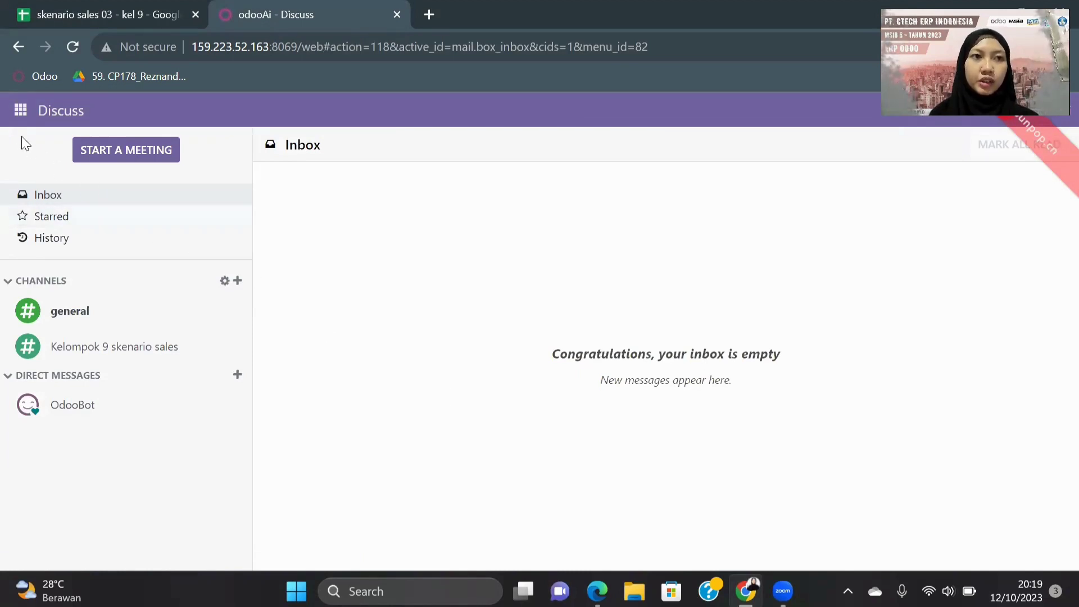
Step: Open the Sales app and remove the My Quotations filter to list all 65 quotations
{"action": "left_click", "coordinate": [18, 118]}
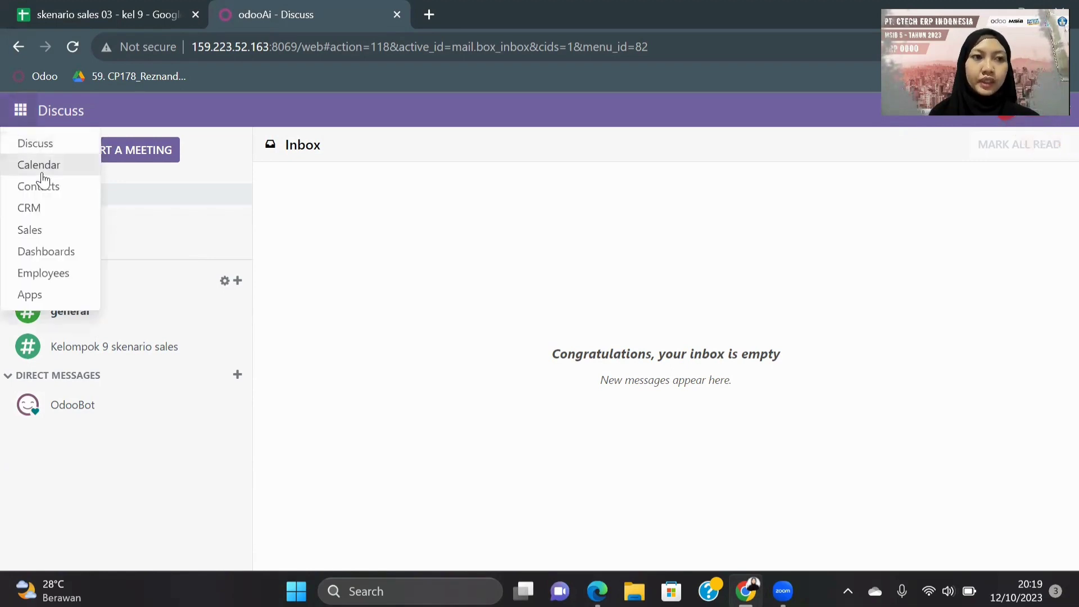
{"action": "left_click", "coordinate": [47, 236]}
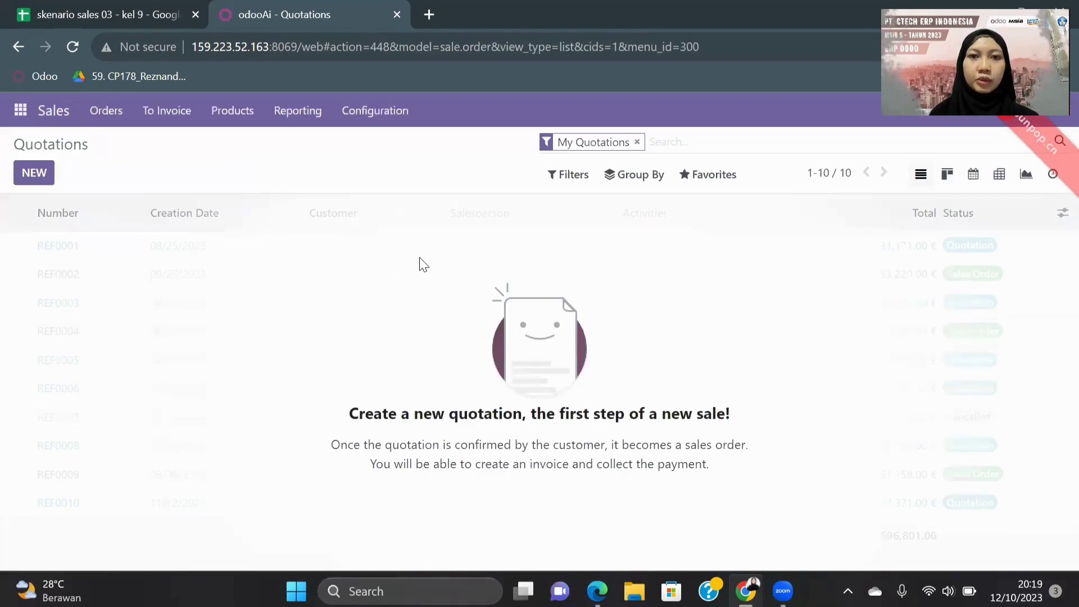
{"action": "left_click", "coordinate": [637, 142]}
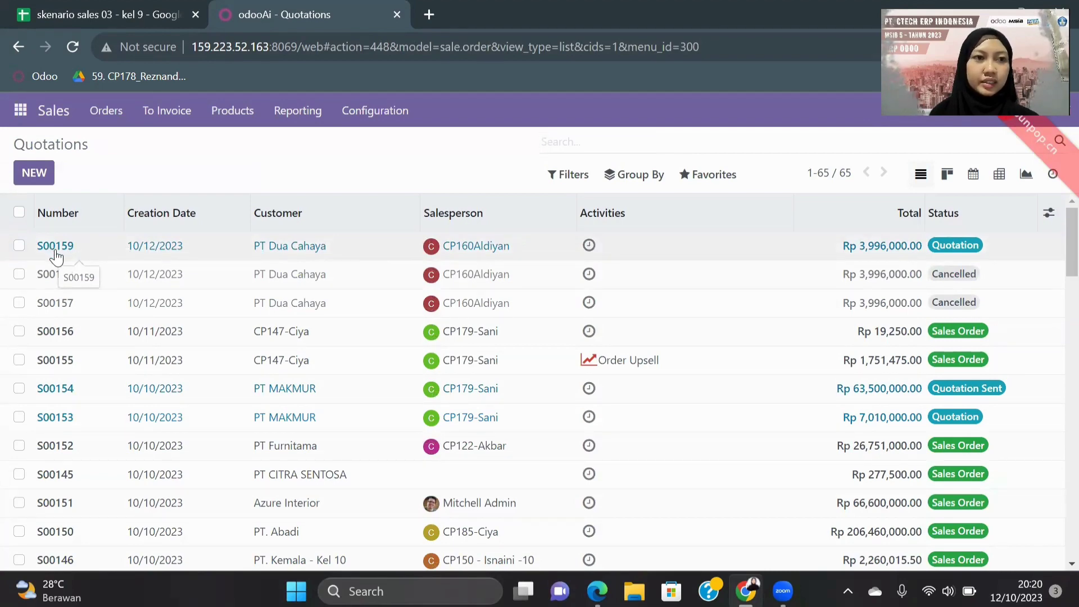
Step: Open quotation S00159 and review its Nakas and Meja TV lines totalling Rp 3,996,000.00
{"action": "left_click", "coordinate": [56, 252]}
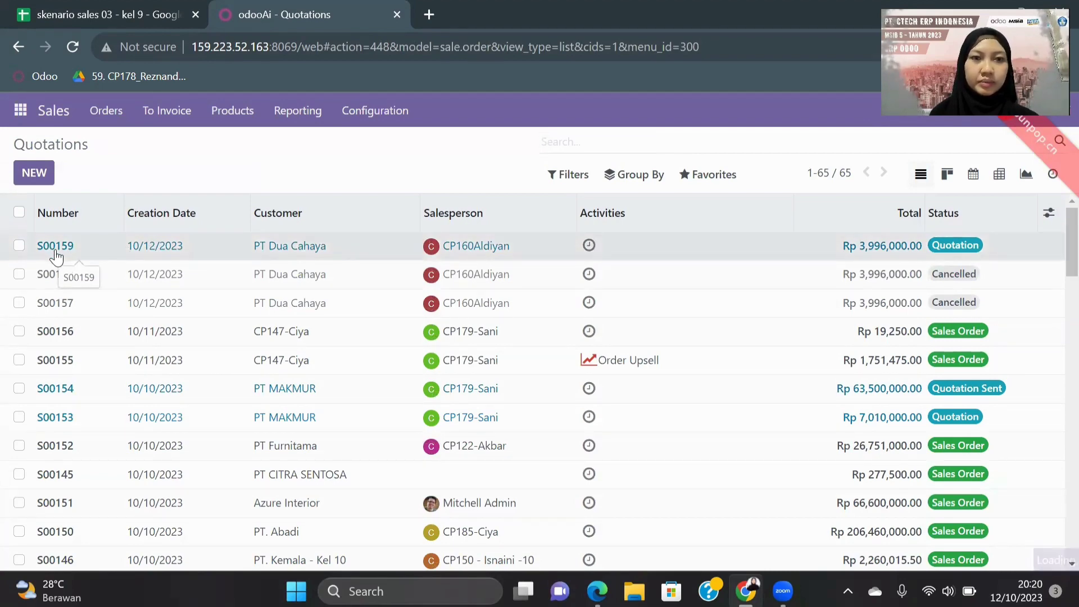
{"action": "double_click", "coordinate": [56, 253]}
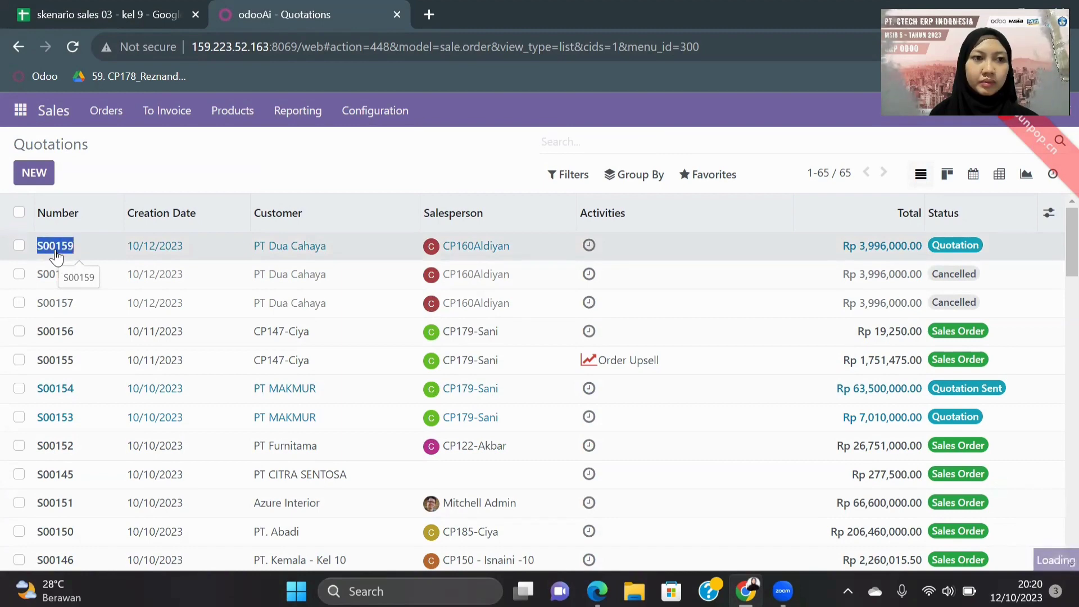
{"action": "left_click", "coordinate": [55, 253]}
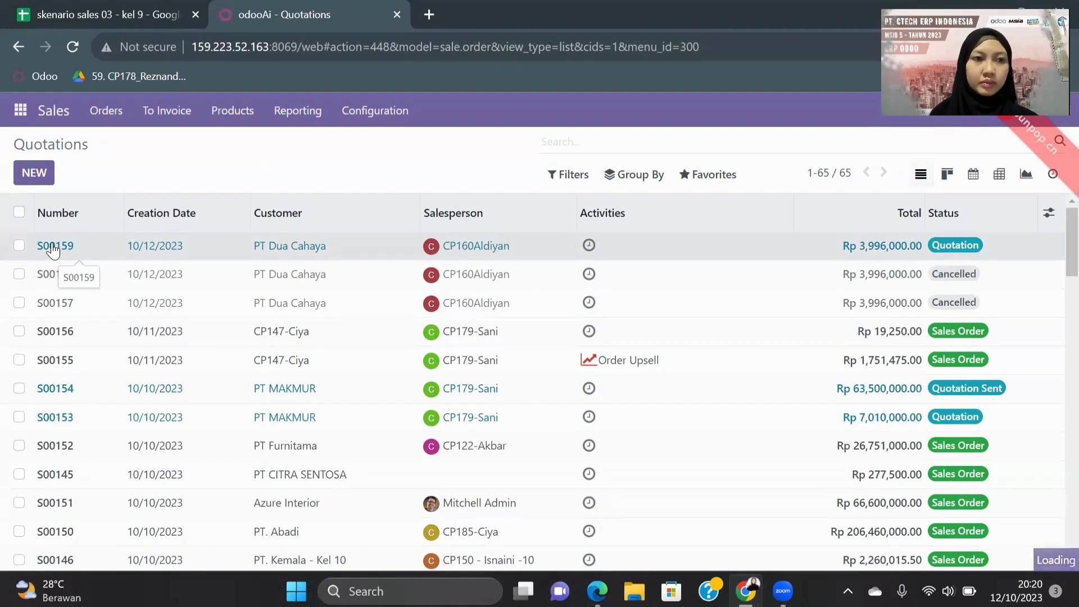
{"action": "left_click", "coordinate": [20, 247]}
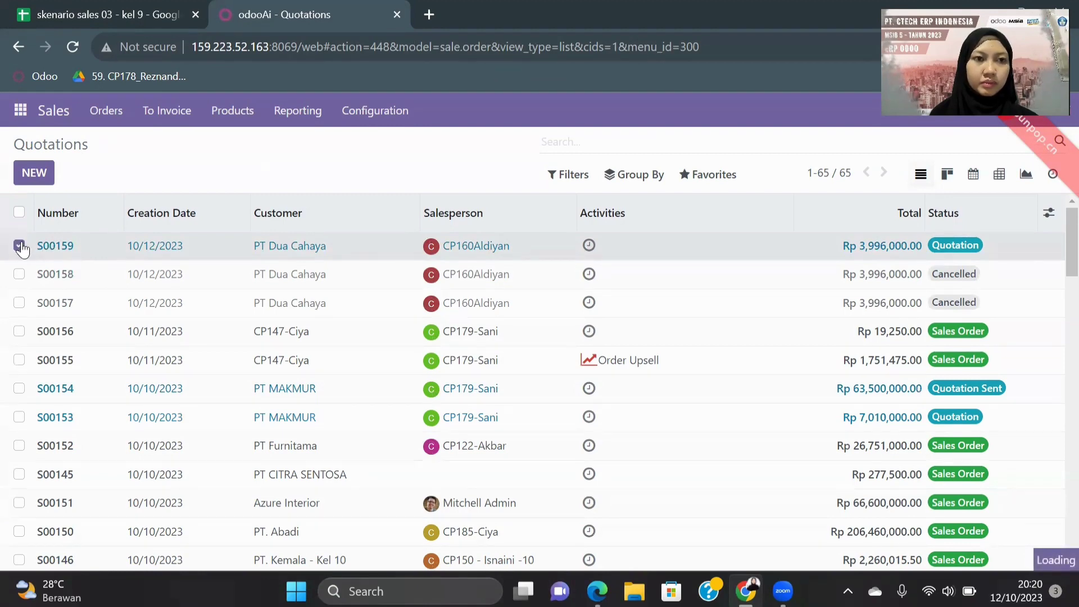
{"action": "left_click", "coordinate": [55, 246]}
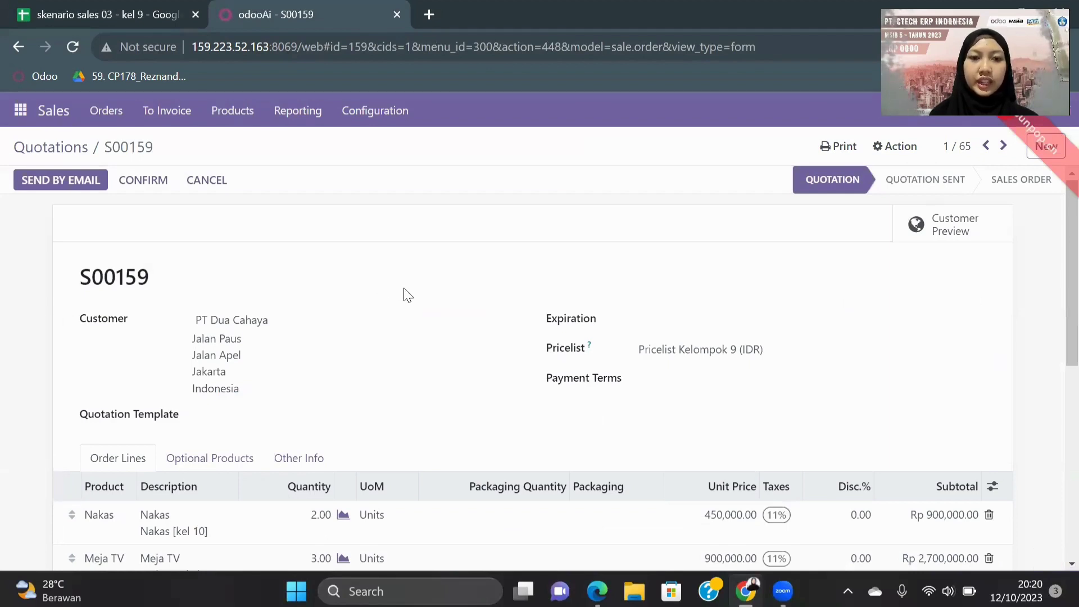
{"action": "scroll", "coordinate": [406, 291], "scroll_direction": "down", "scroll_amount": 1}
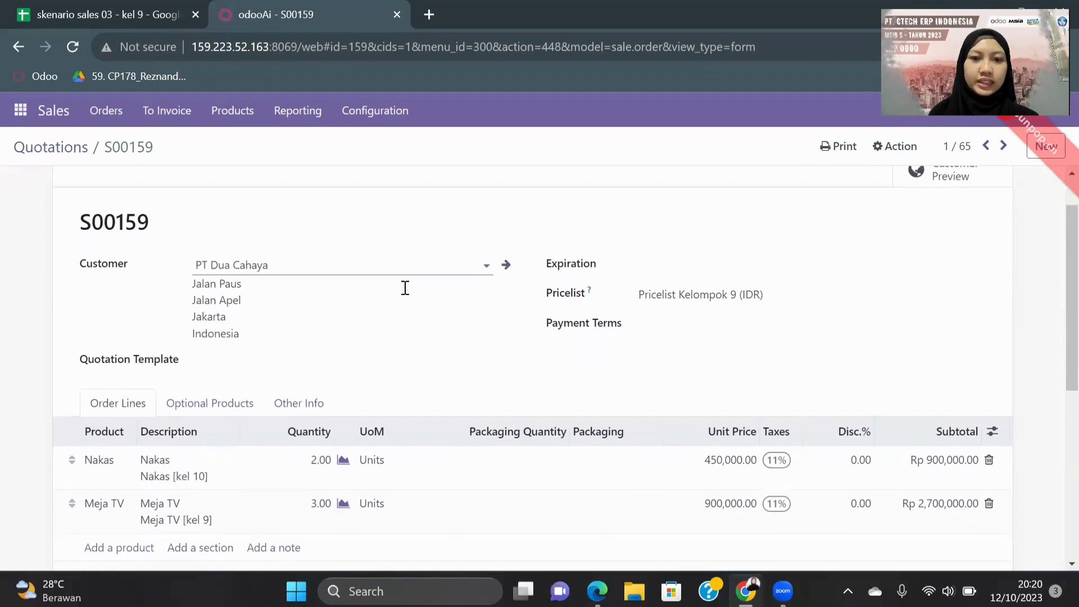
{"action": "scroll", "coordinate": [405, 288], "scroll_direction": "down", "scroll_amount": 2}
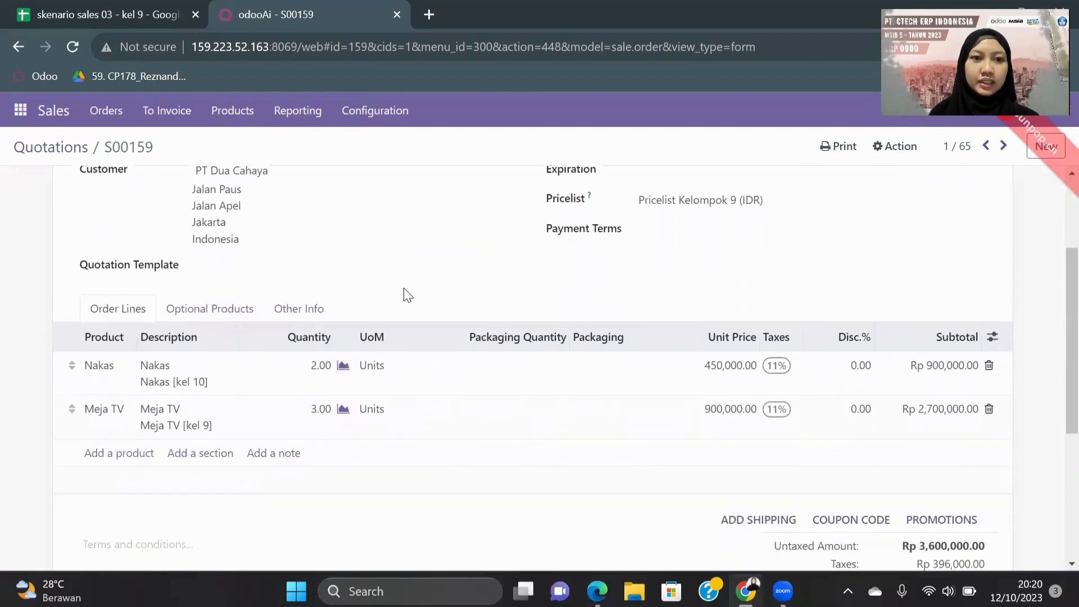
{"action": "scroll", "coordinate": [405, 289], "scroll_direction": "down", "scroll_amount": 2}
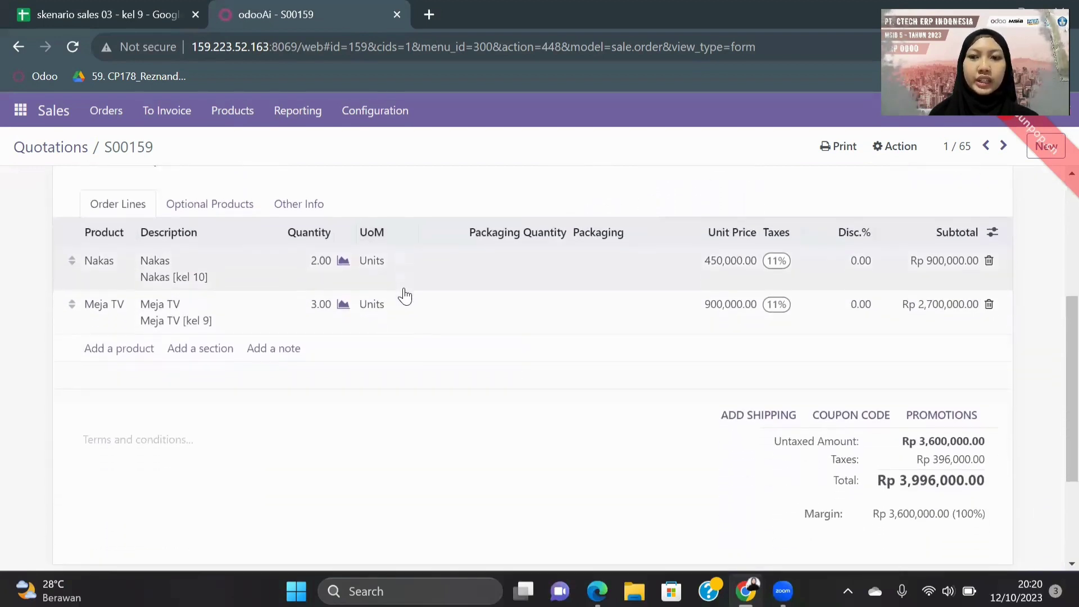
{"action": "scroll", "coordinate": [404, 295], "scroll_direction": "down", "scroll_amount": 3}
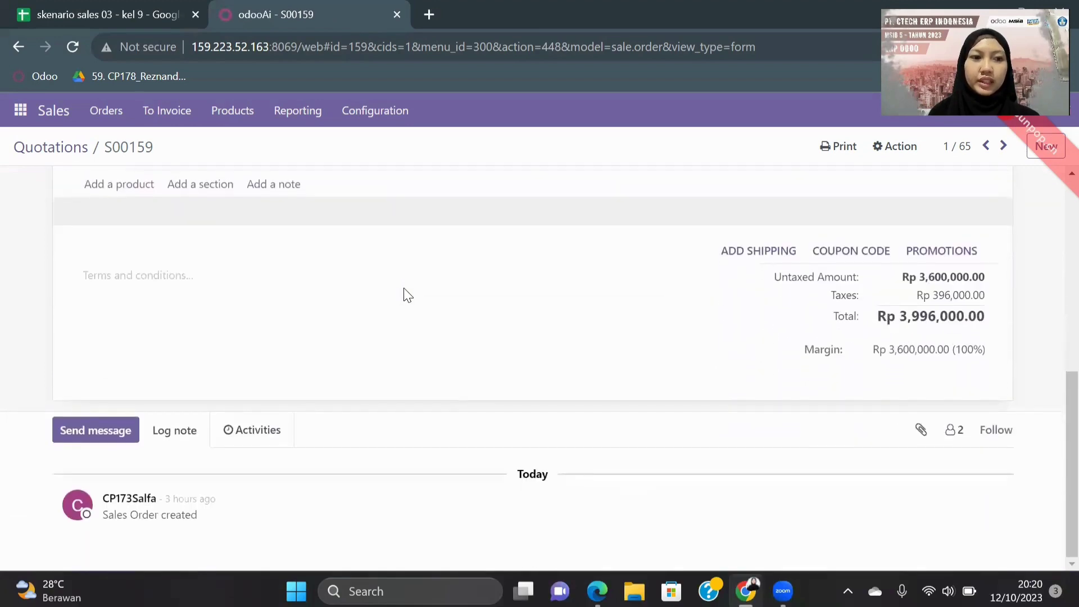
{"action": "scroll", "coordinate": [407, 295], "scroll_direction": "up", "scroll_amount": 5}
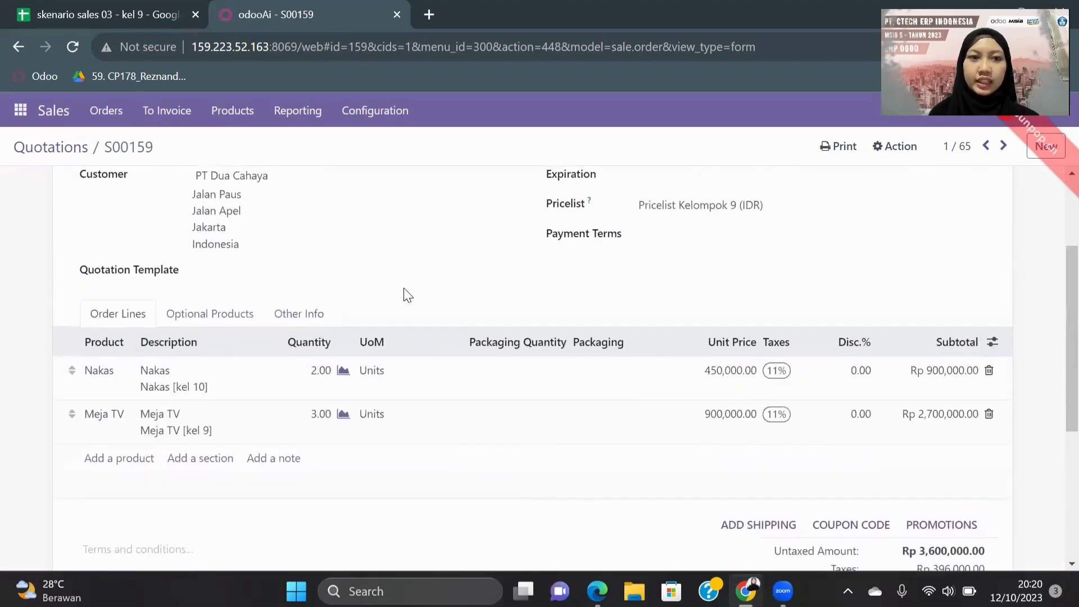
{"action": "scroll", "coordinate": [407, 295], "scroll_direction": "up", "scroll_amount": 3}
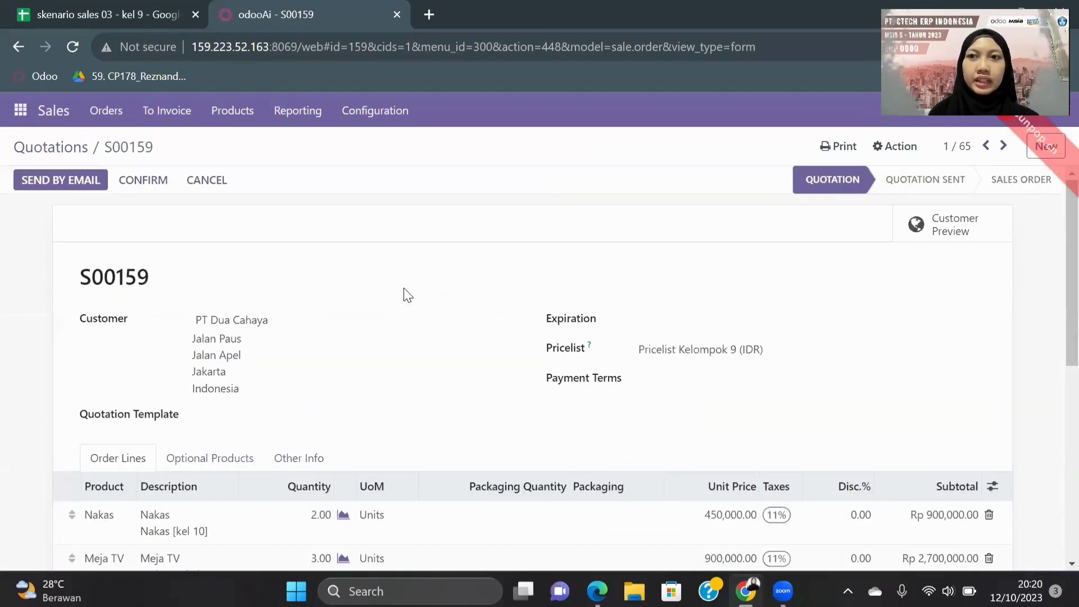
Step: Confirm S00159 as a sales order and create and view its regular draft invoice
{"action": "left_click", "coordinate": [149, 187]}
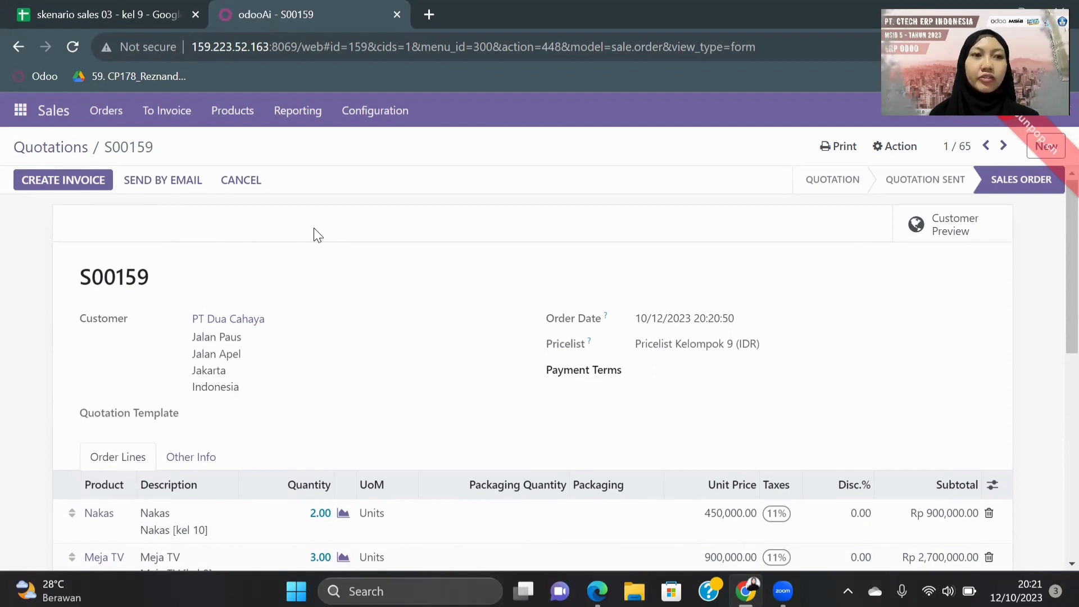
{"action": "left_click", "coordinate": [59, 181]}
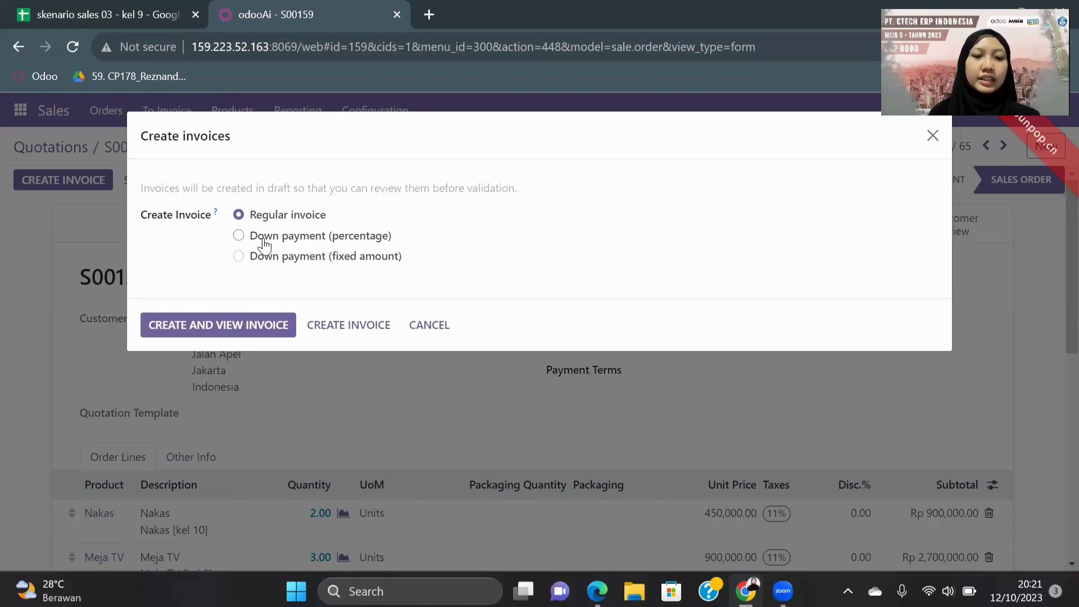
{"action": "left_click", "coordinate": [203, 330]}
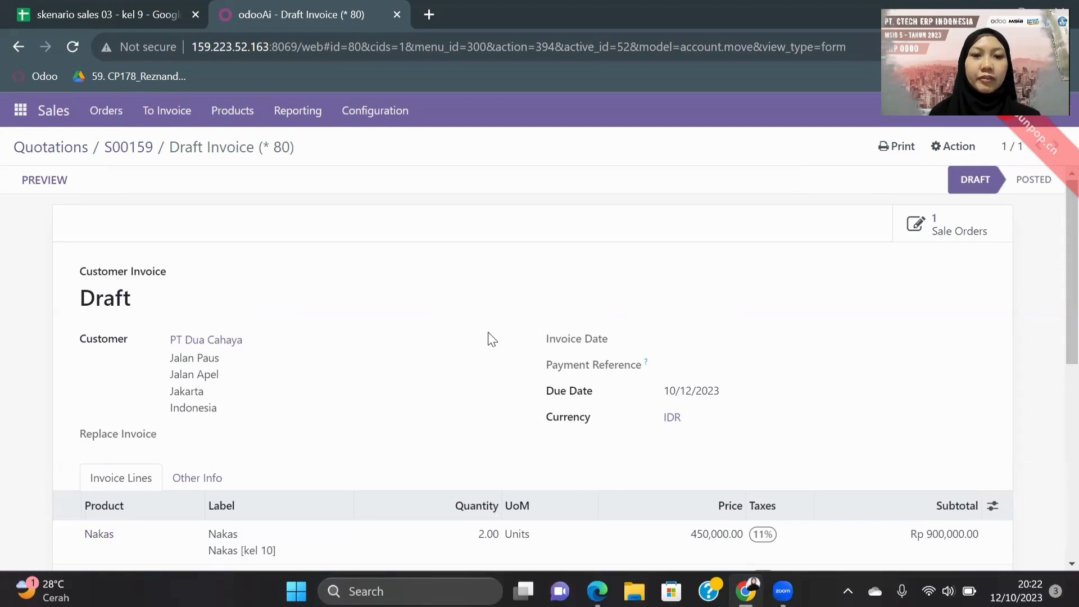
Step: Scroll down the draft invoice to check its lines
{"action": "scroll", "coordinate": [488, 337], "scroll_direction": "down", "scroll_amount": 1}
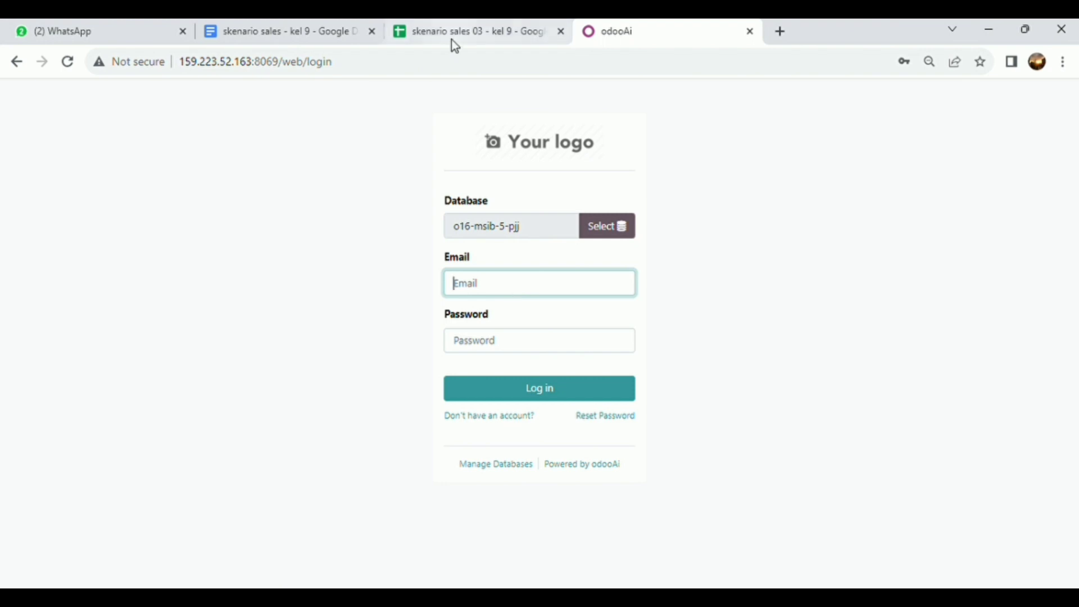
Step: Look up the inventory manager's credentials in the scenario spreadsheet and sign in to Odoo with them
{"action": "left_click", "coordinate": [426, 36]}
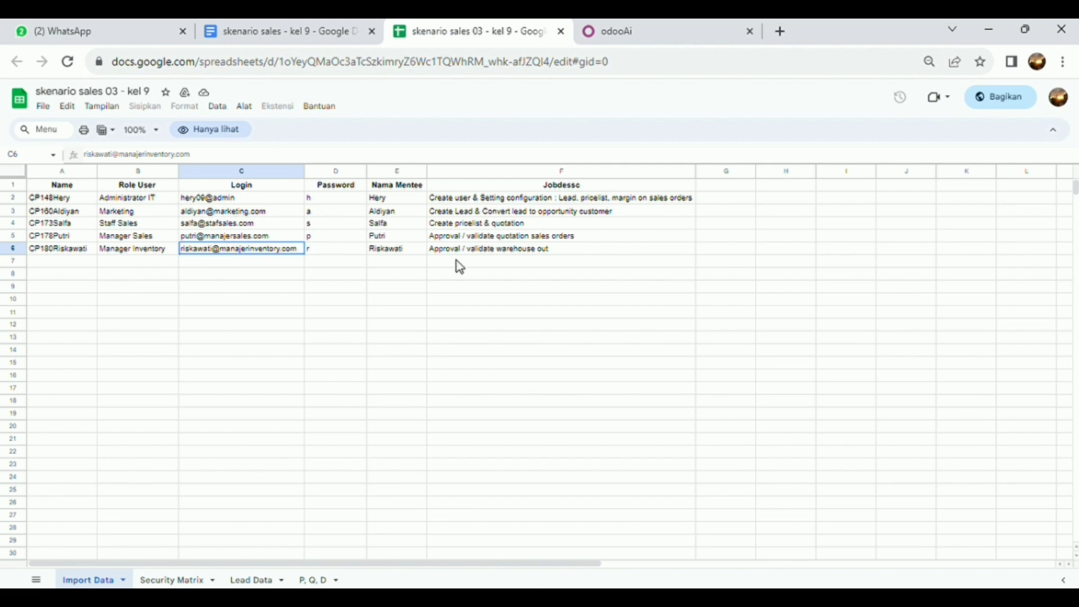
{"action": "left_click", "coordinate": [645, 33]}
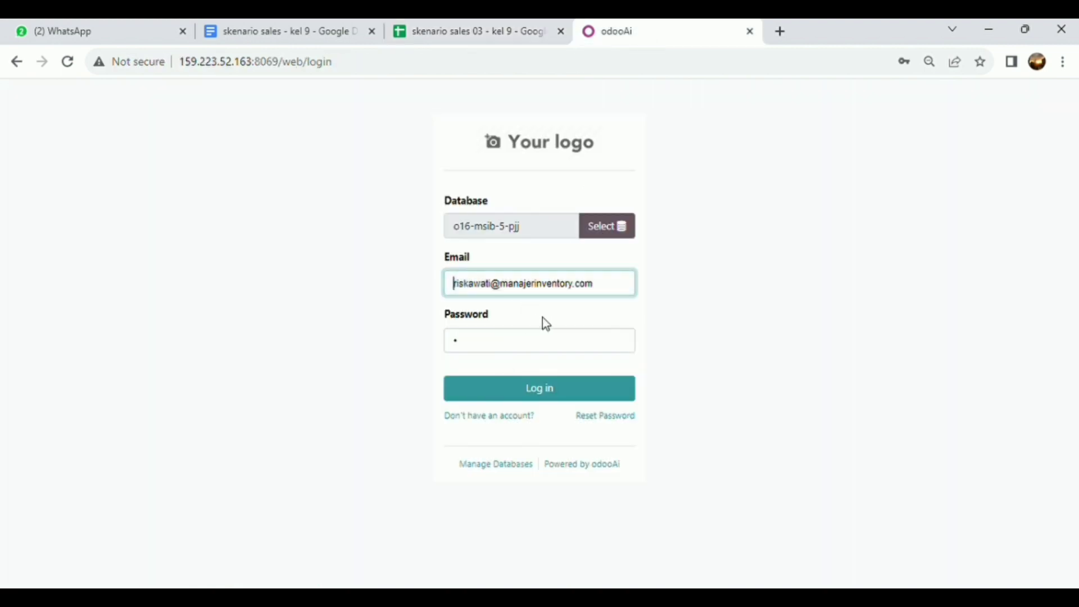
{"action": "left_click", "coordinate": [562, 396]}
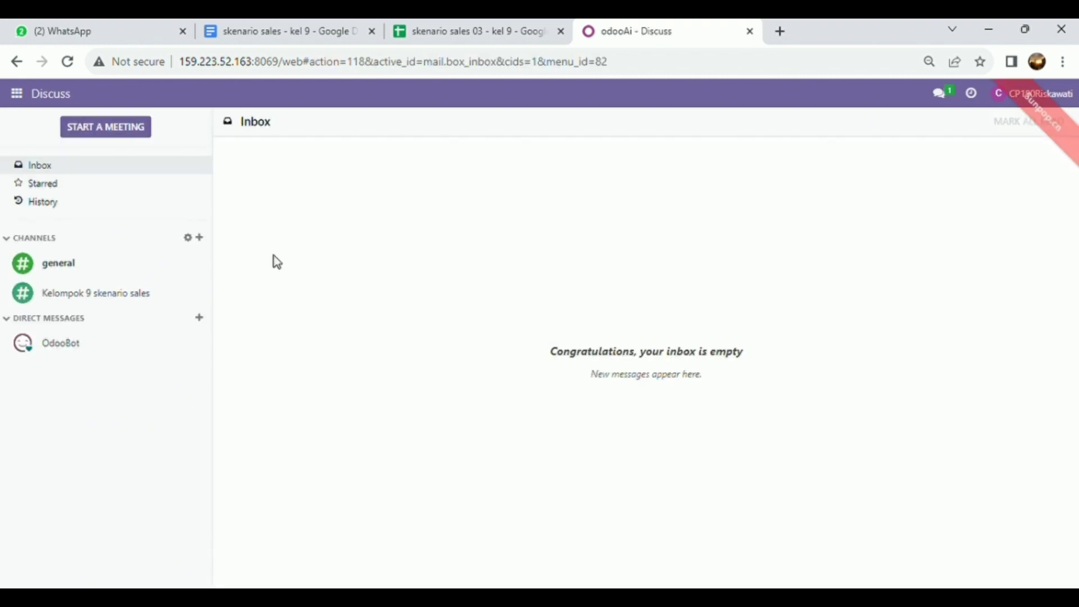
Step: In Inventory, group the delivery orders to process by source document and open WH/OUT/00054 under S00159
{"action": "left_click", "coordinate": [18, 94]}
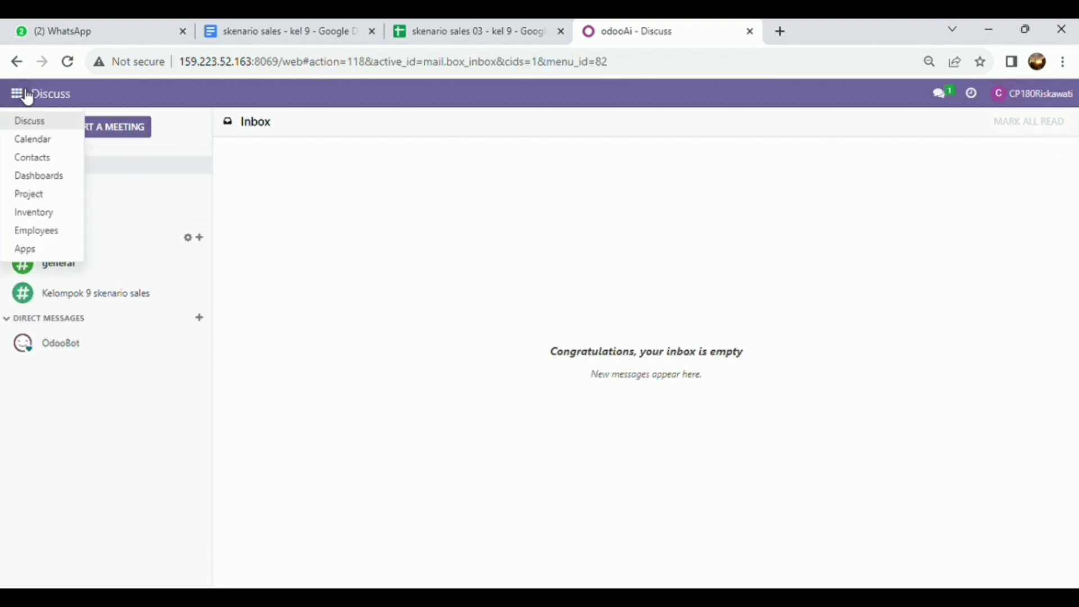
{"action": "left_click", "coordinate": [56, 212]}
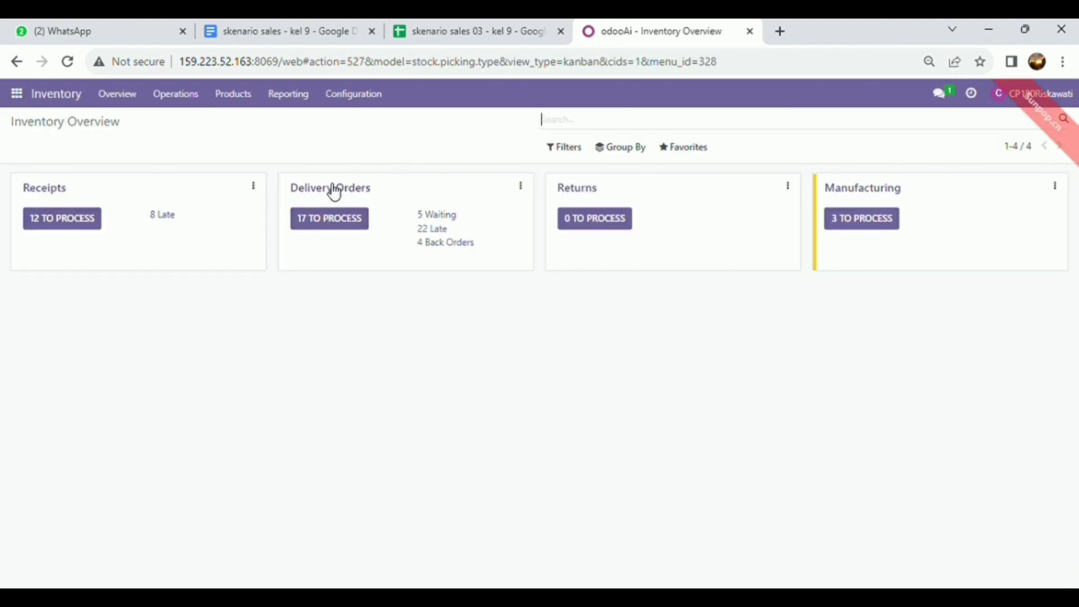
{"action": "left_click", "coordinate": [351, 221]}
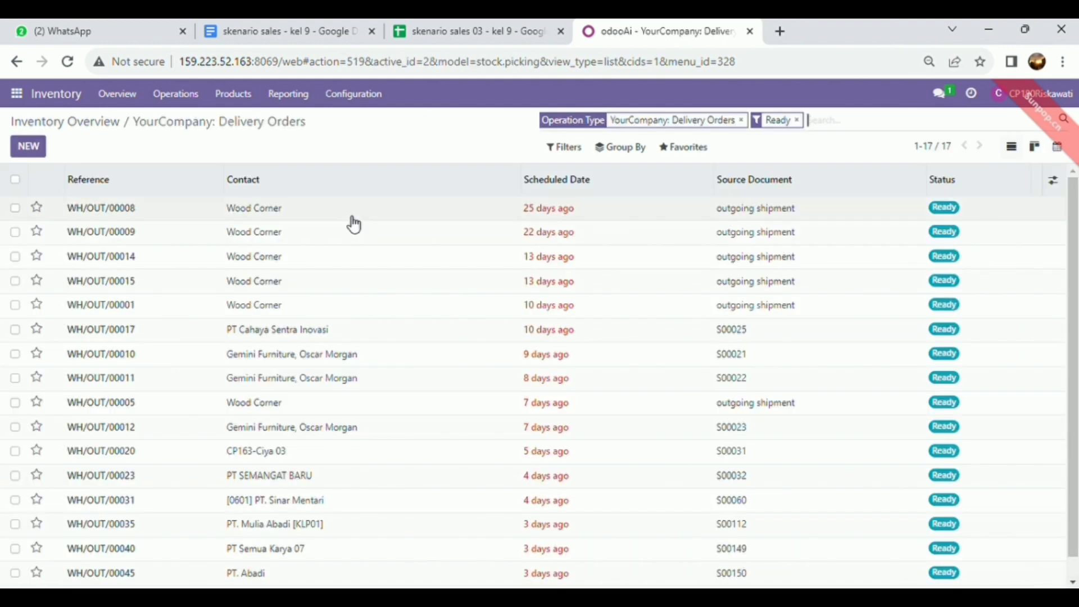
{"action": "left_click", "coordinate": [624, 148]}
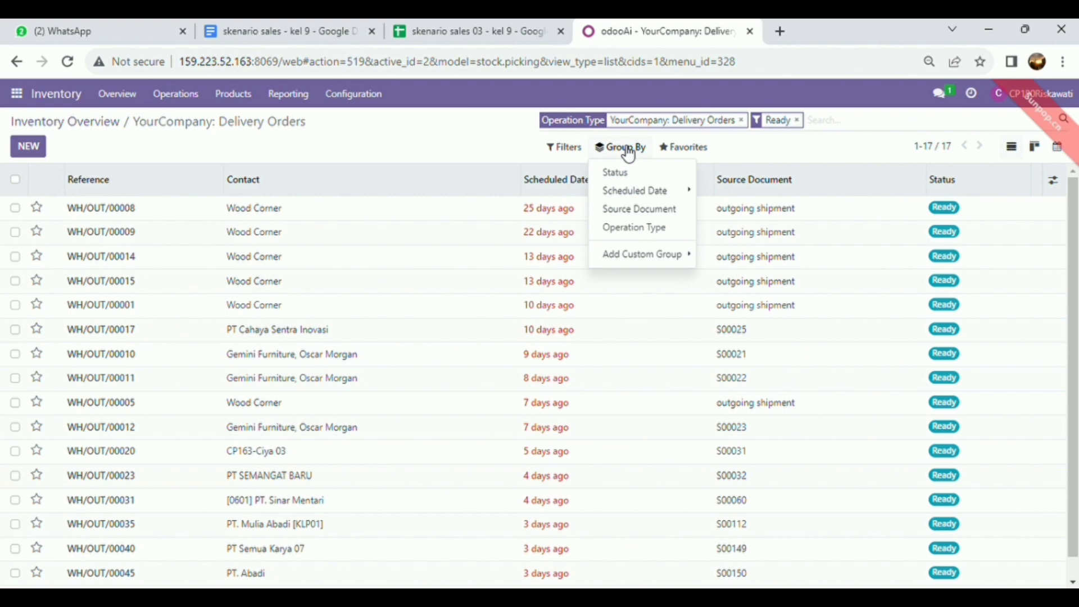
{"action": "left_click", "coordinate": [636, 217]}
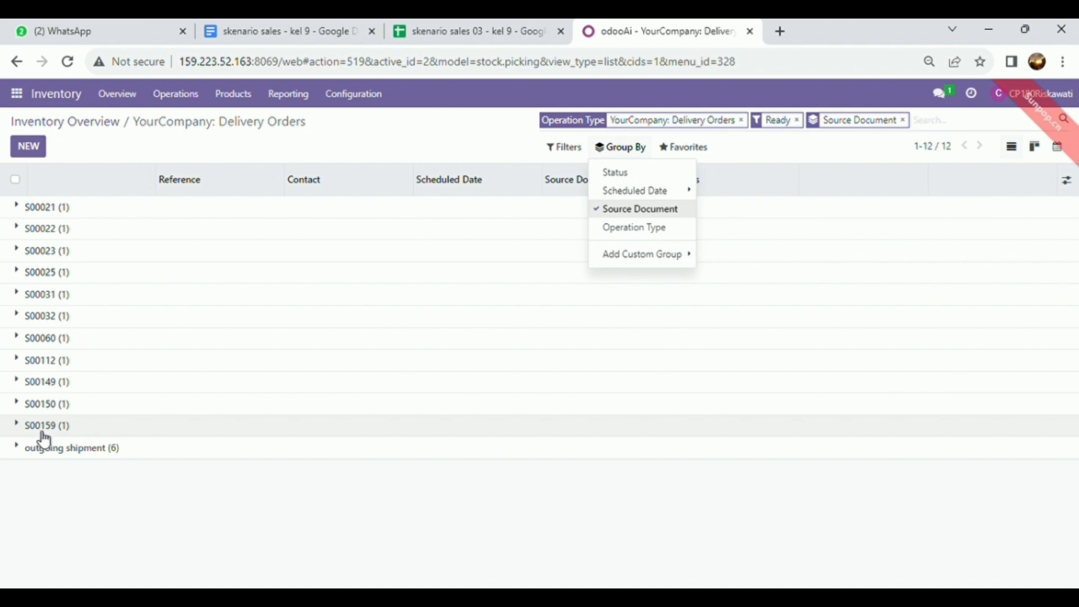
{"action": "left_click", "coordinate": [75, 437]}
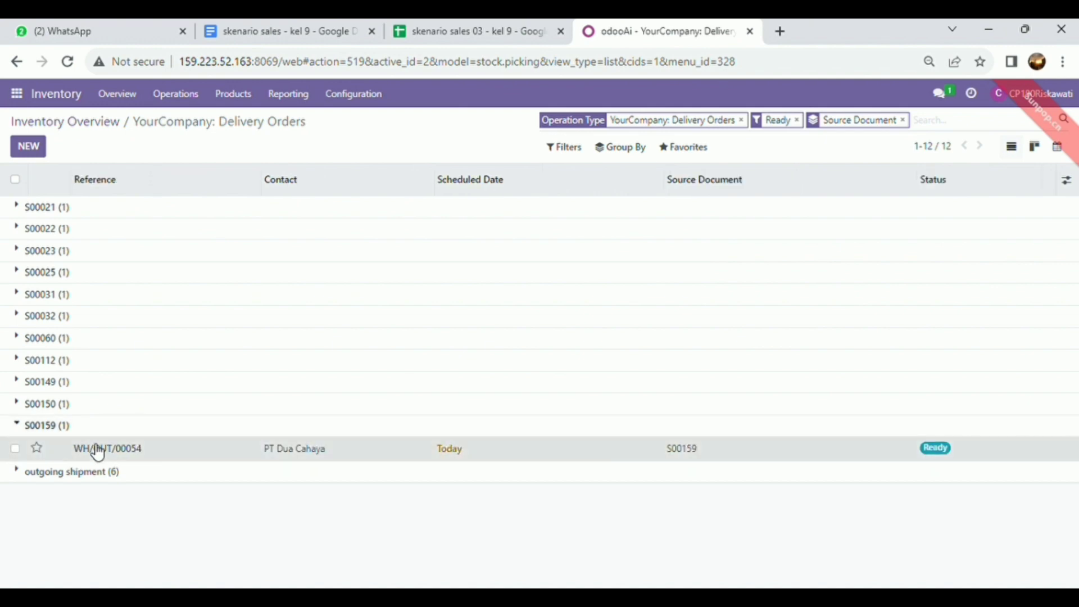
{"action": "left_click", "coordinate": [94, 448]}
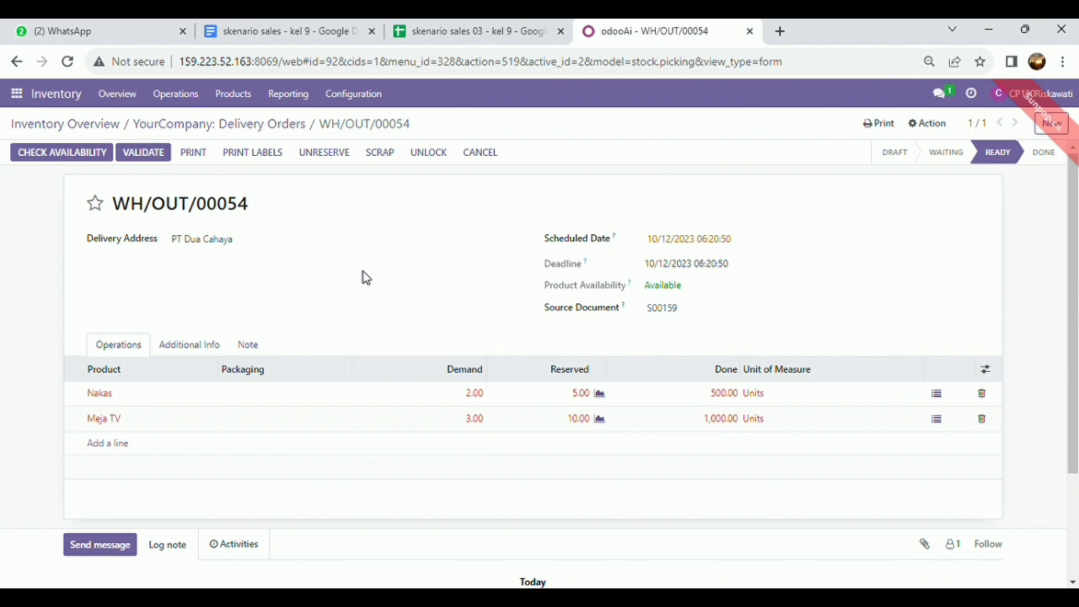
Step: Set Done quantities of 500.00 for Nakas and 1,000.00 for Meja TV, then validate
{"action": "left_click", "coordinate": [733, 400]}
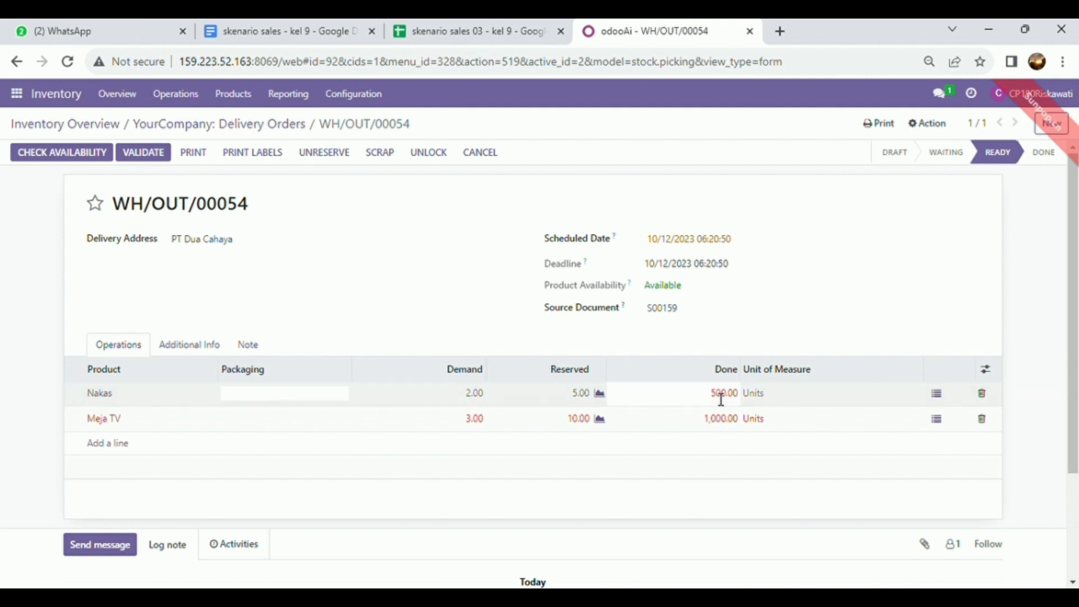
{"action": "left_click", "coordinate": [734, 379]}
{"action": "left_click", "coordinate": [733, 398]}
{"action": "left_click", "coordinate": [720, 428]}
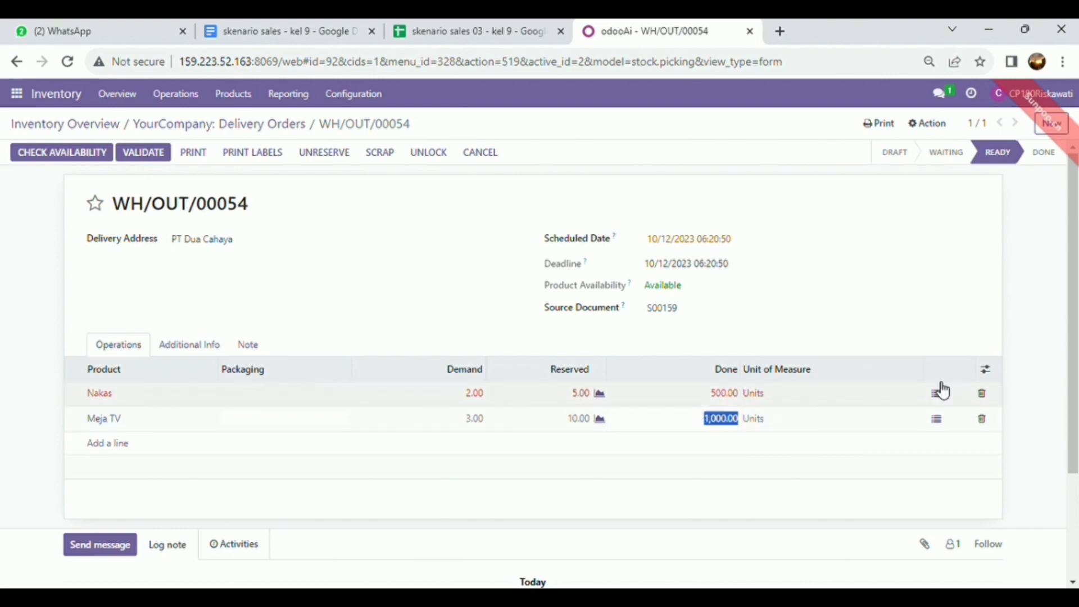
{"action": "scroll", "coordinate": [1063, 326], "scroll_direction": "down", "scroll_amount": 2}
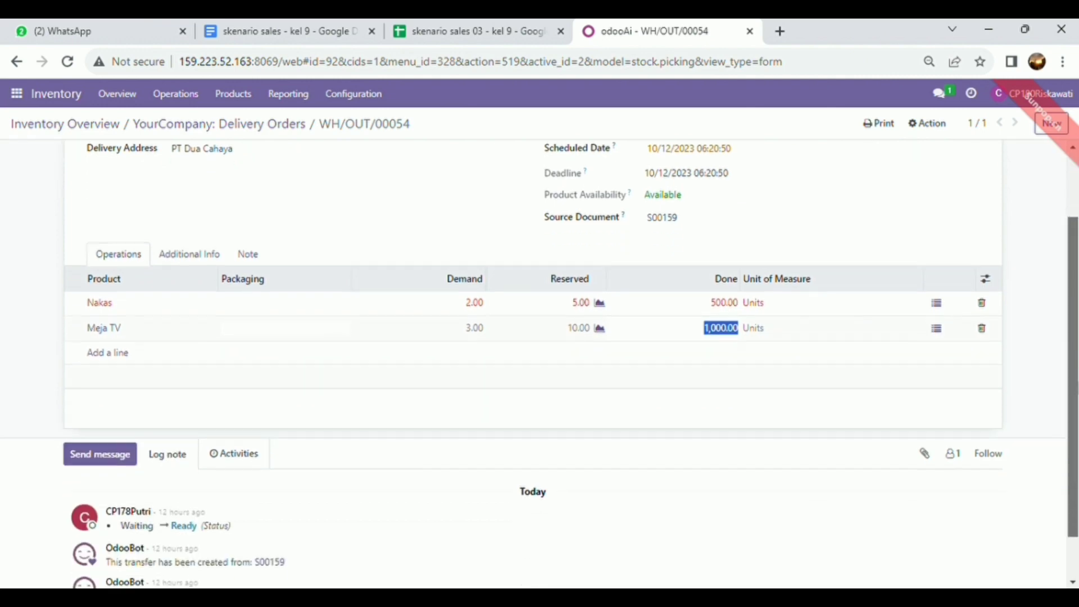
{"action": "scroll", "coordinate": [1053, 306], "scroll_direction": "up", "scroll_amount": 2}
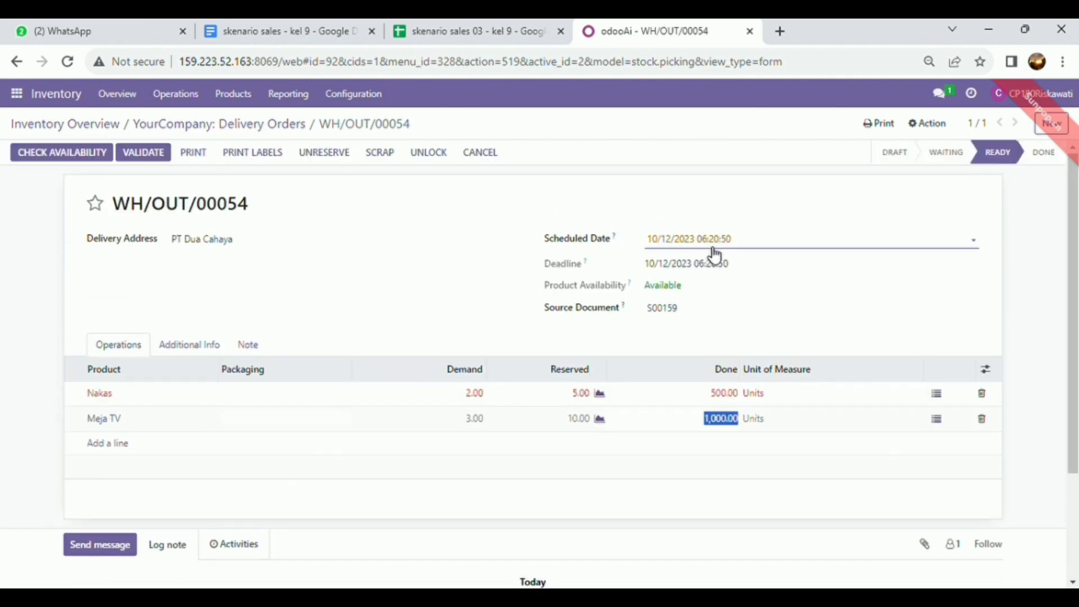
{"action": "left_click", "coordinate": [475, 273]}
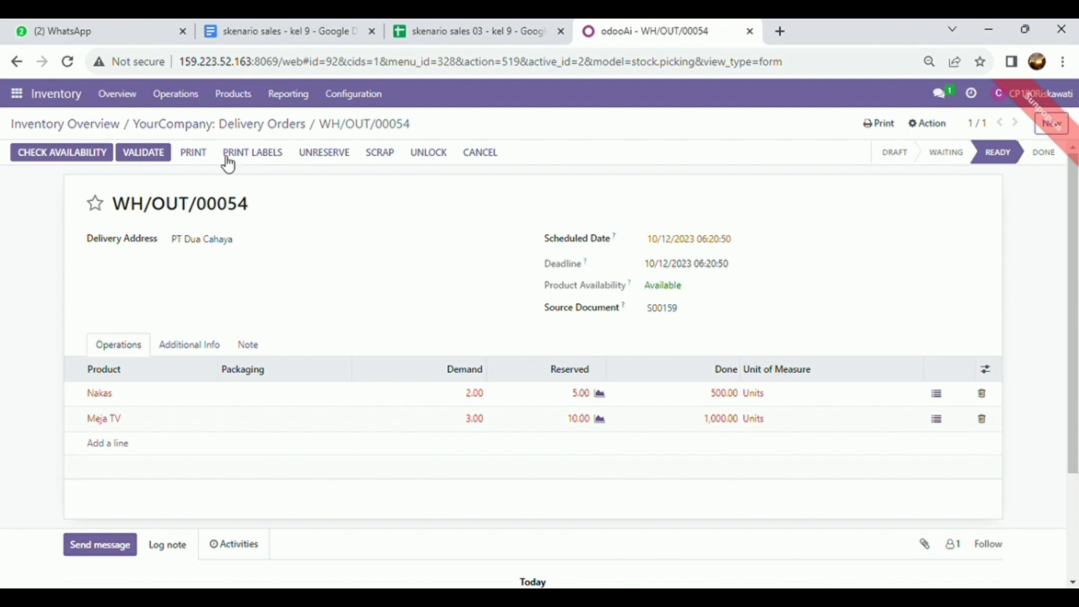
{"action": "left_click", "coordinate": [151, 158]}
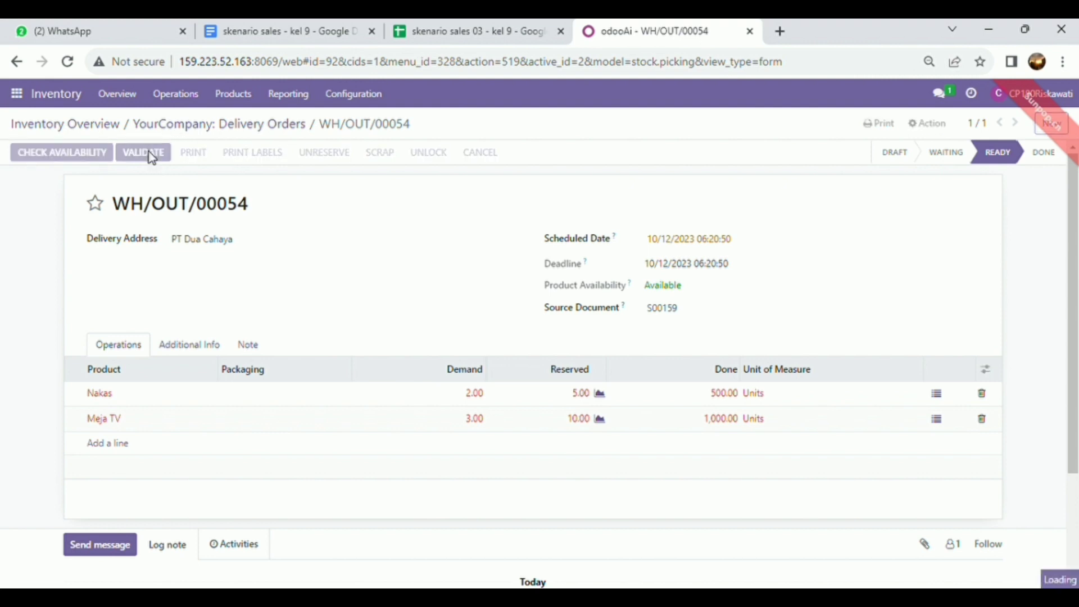